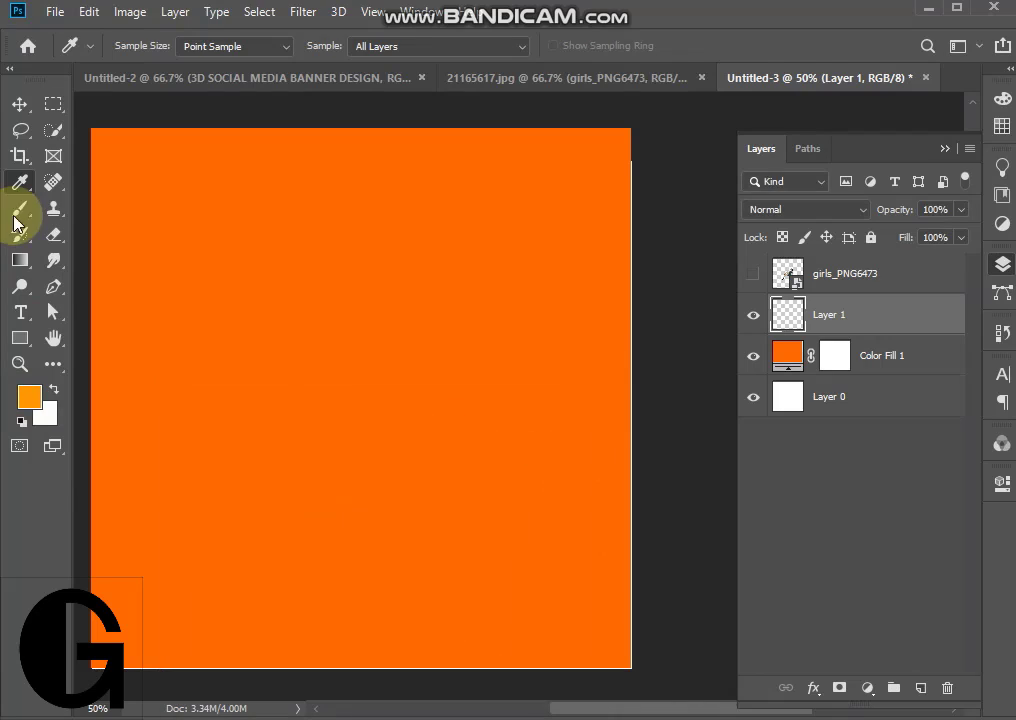
- Paint one large, soft light-orange brush glow in the middle of the canvas on Layer 1
click(336, 386)
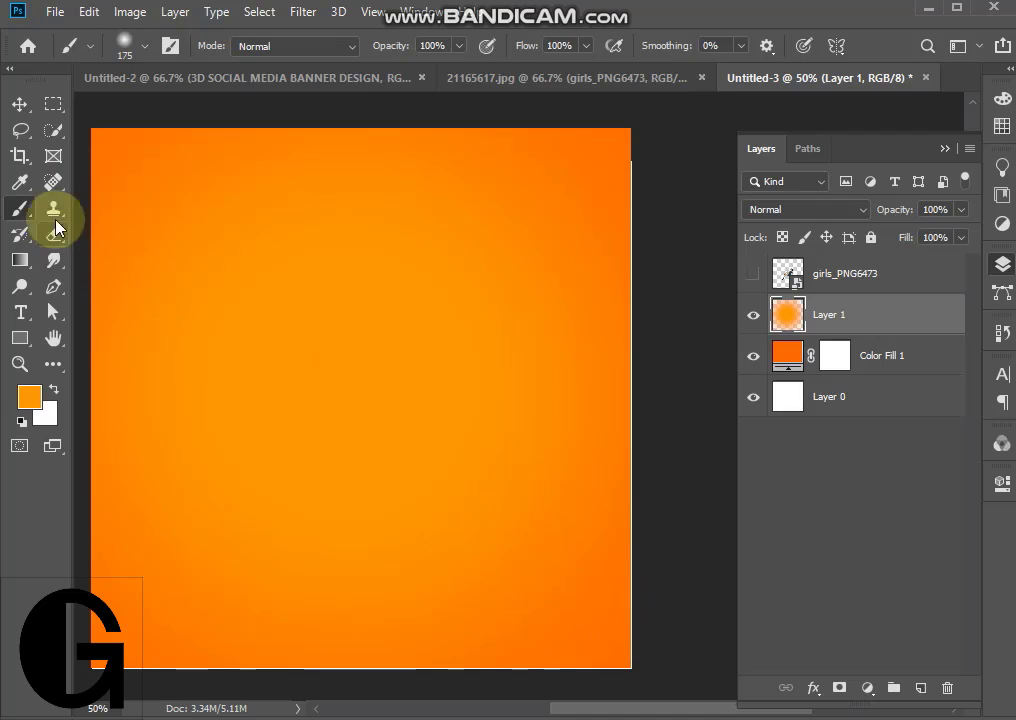
click(19, 104)
click(20, 312)
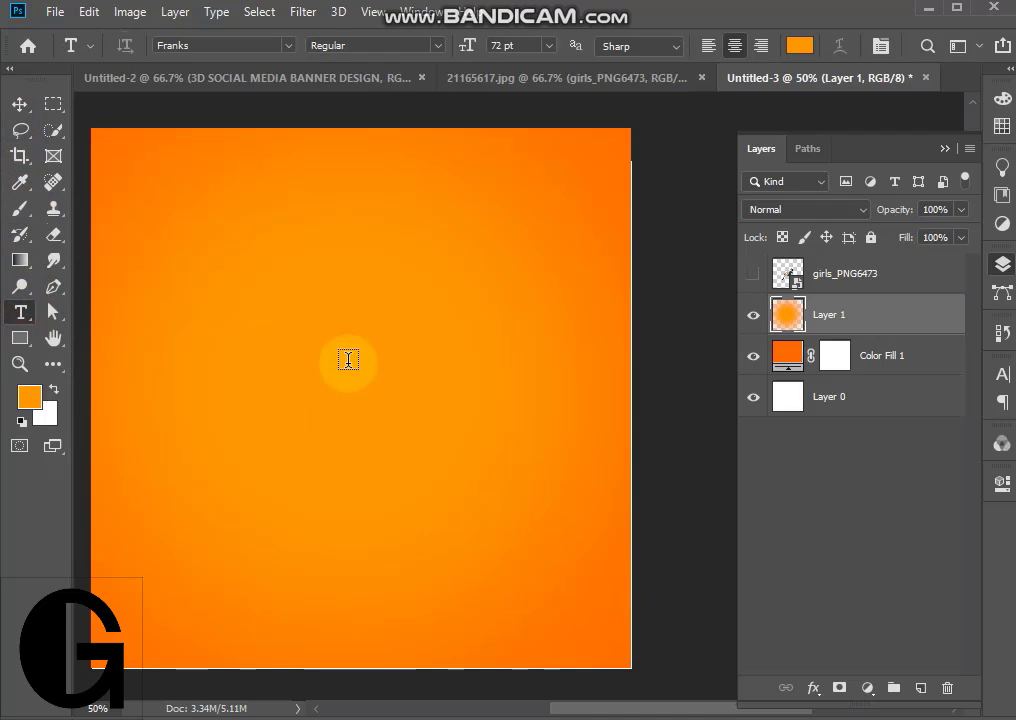
click(264, 371)
key(BackSpace)
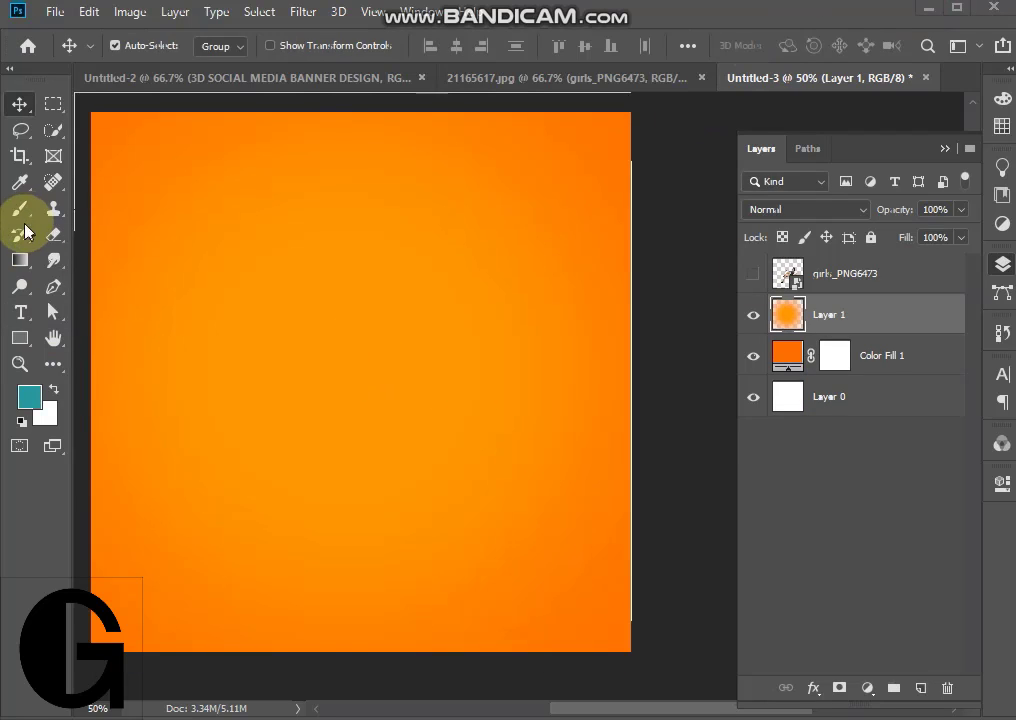
- Add the white text "50" in Franks Regular at 72 pt and move it near the middle of the canvas
click(20, 311)
click(273, 336)
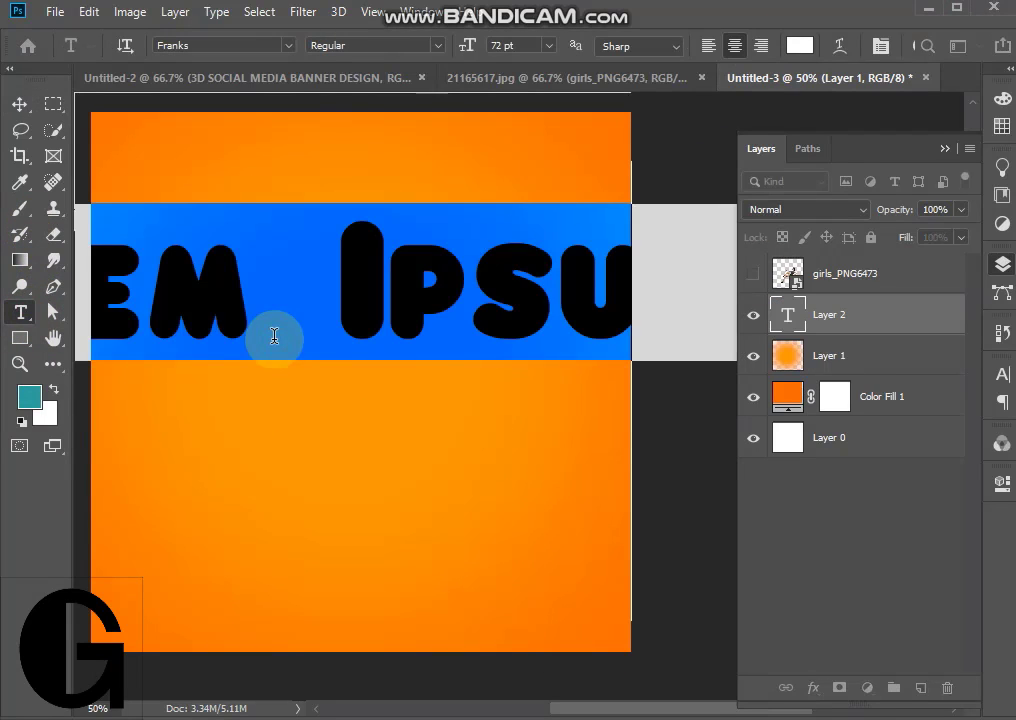
text(50)
click(19, 104)
drag(318, 322, 365, 382)
click(1001, 374)
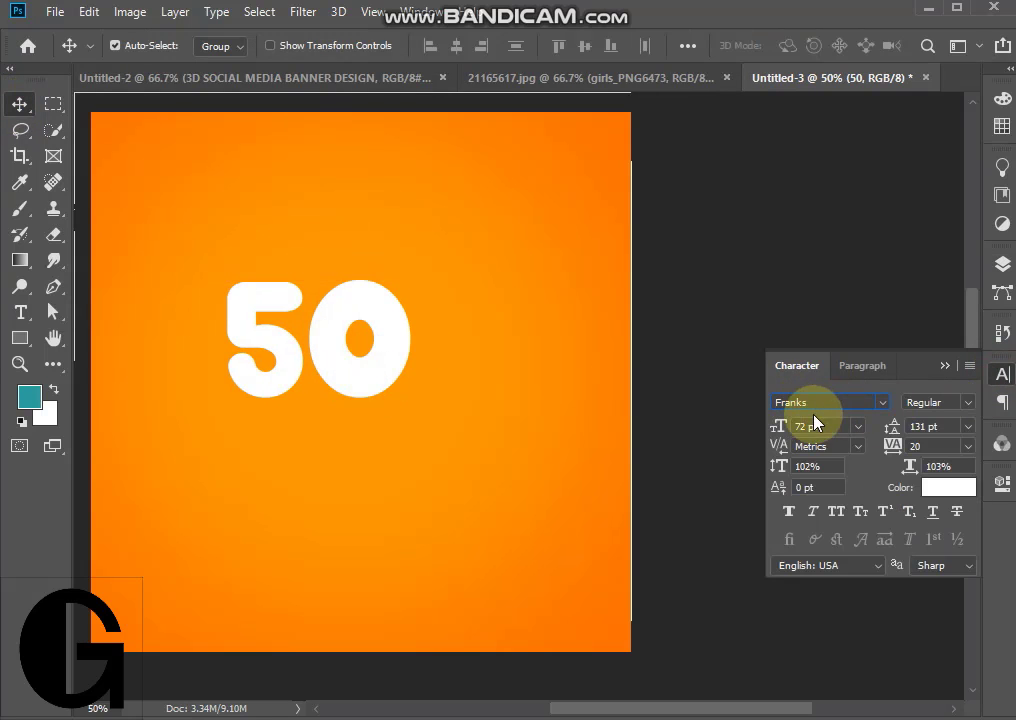
click(944, 368)
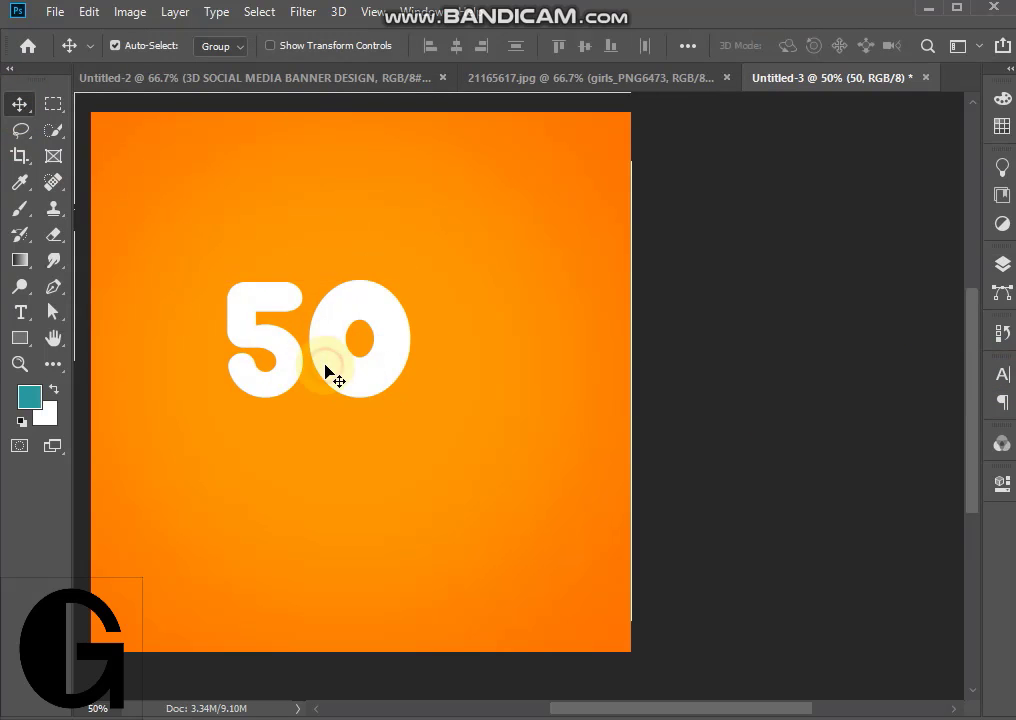
- Scale the "50" text to about 229% and centre it horizontally, slightly above the canvas middle
key(ctrl+t)
drag(320, 415, 354, 617)
drag(389, 486, 415, 453)
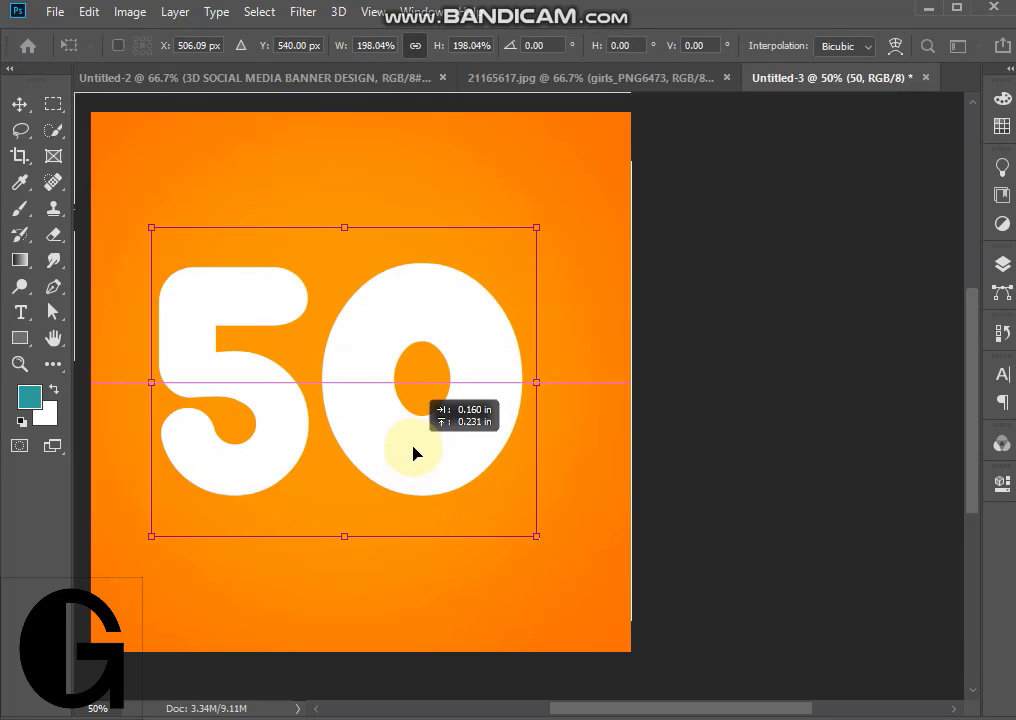
drag(538, 383, 595, 390)
drag(534, 453, 521, 444)
click(19, 105)
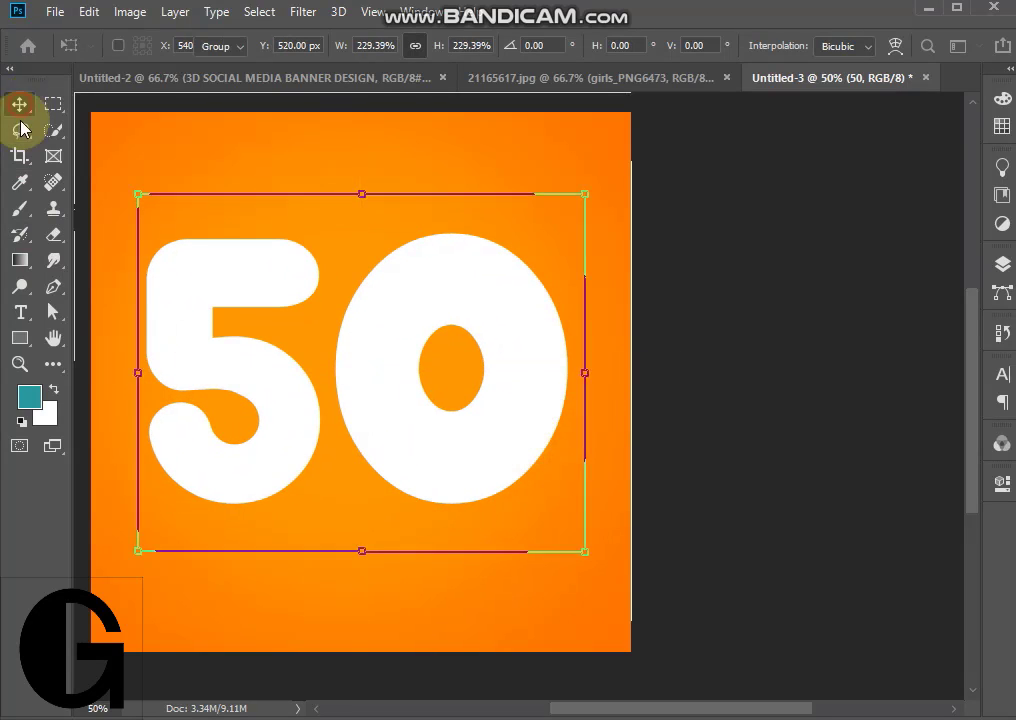
- Change the "50" text color to the teal foreground color
double_click(420, 450)
click(803, 43)
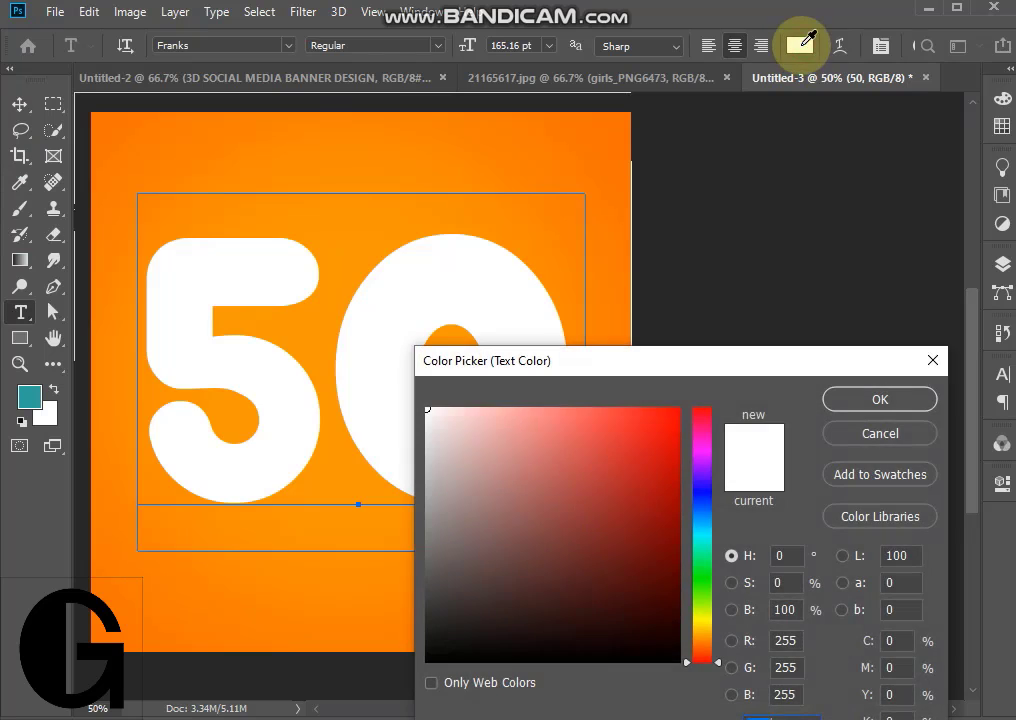
click(31, 402)
click(846, 405)
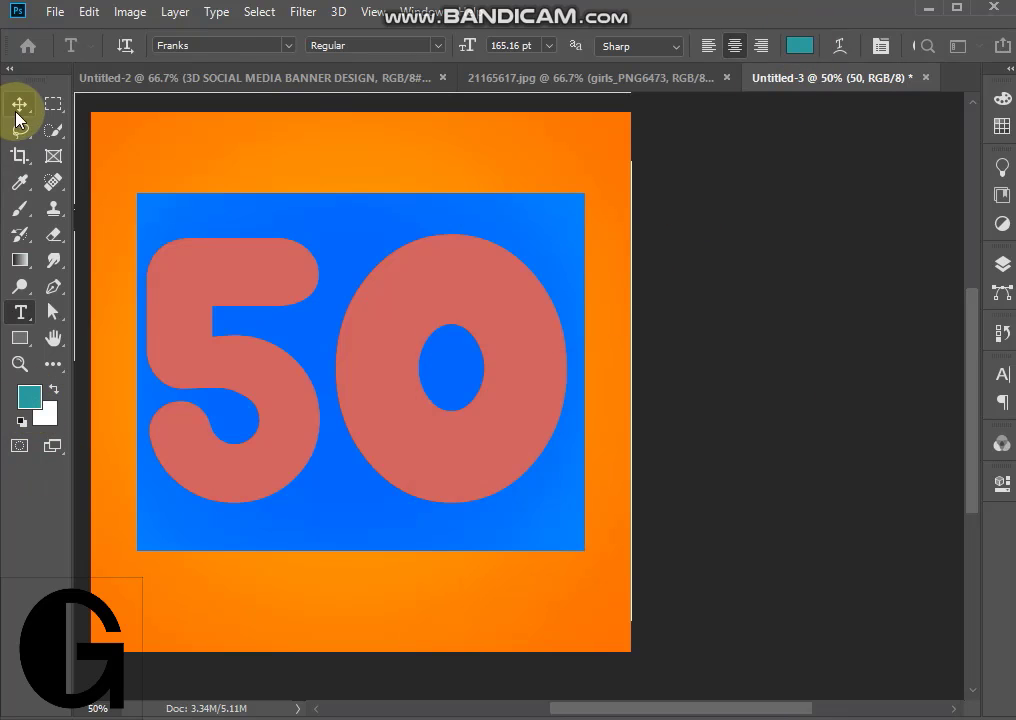
click(17, 110)
- Add a Bevel & Emboss effect with the Inner Bevel style to the "50" text layer
click(1001, 263)
double_click(912, 317)
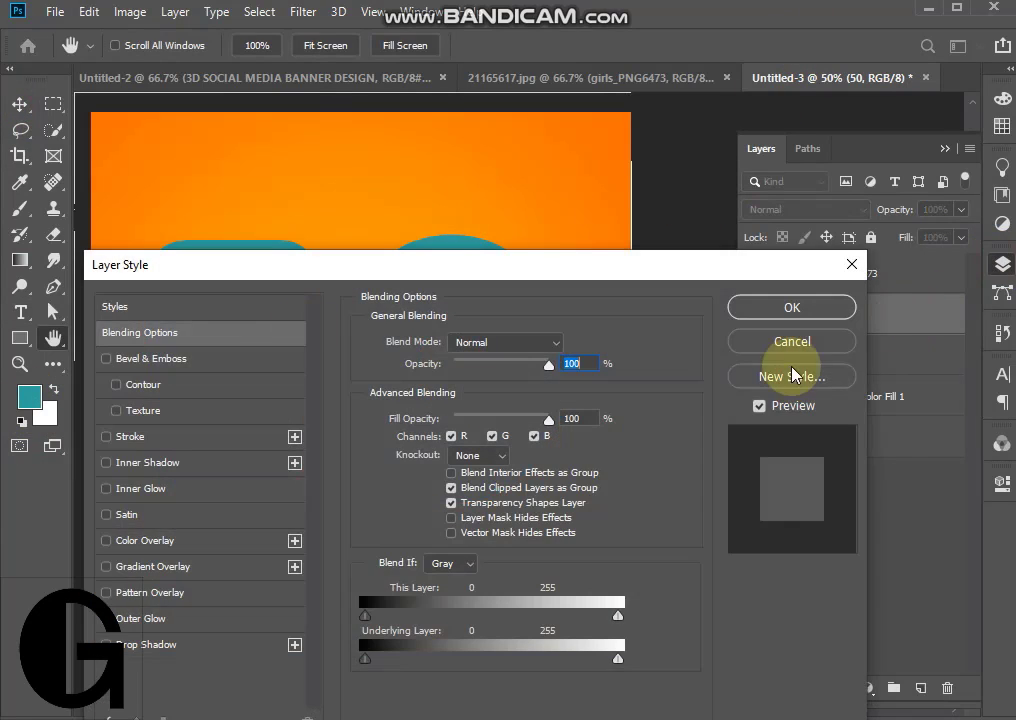
drag(85, 262, 408, 239)
click(395, 330)
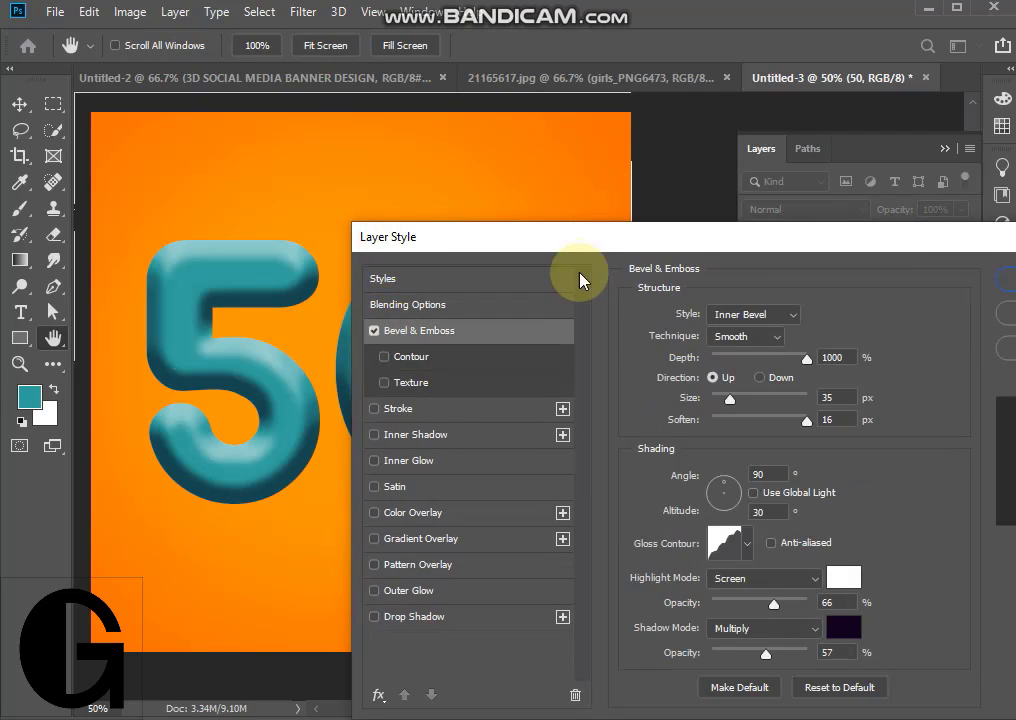
drag(596, 246, 685, 176)
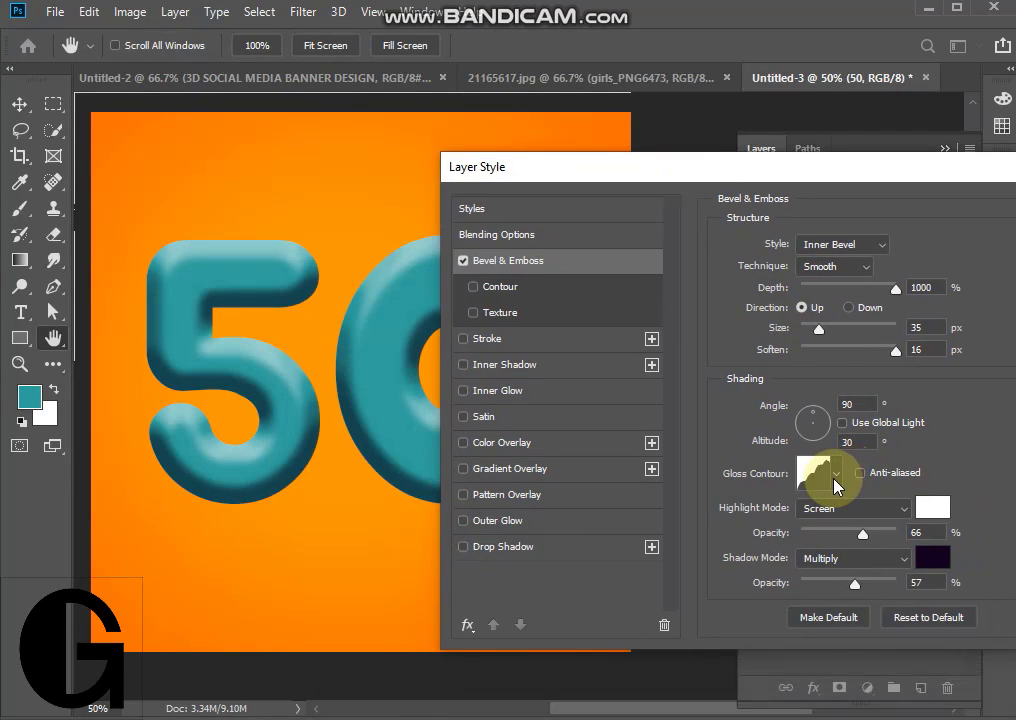
- Try out several gloss contours for the bevel and choose the single-peak one just before Cone - Inverted
click(835, 476)
click(873, 520)
click(856, 578)
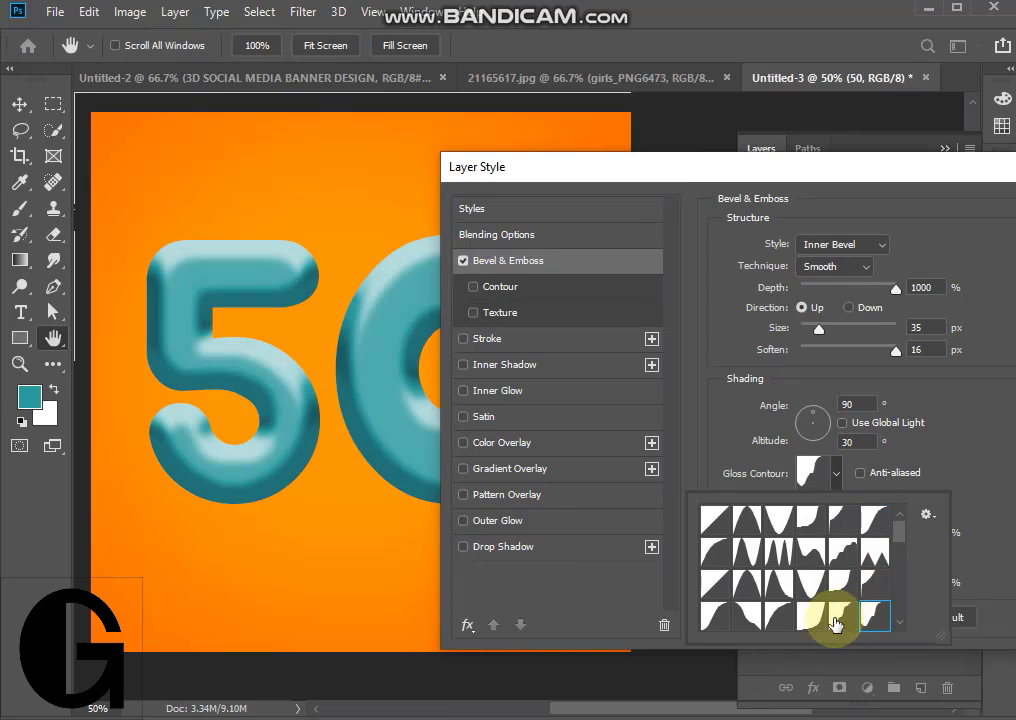
click(817, 623)
click(811, 617)
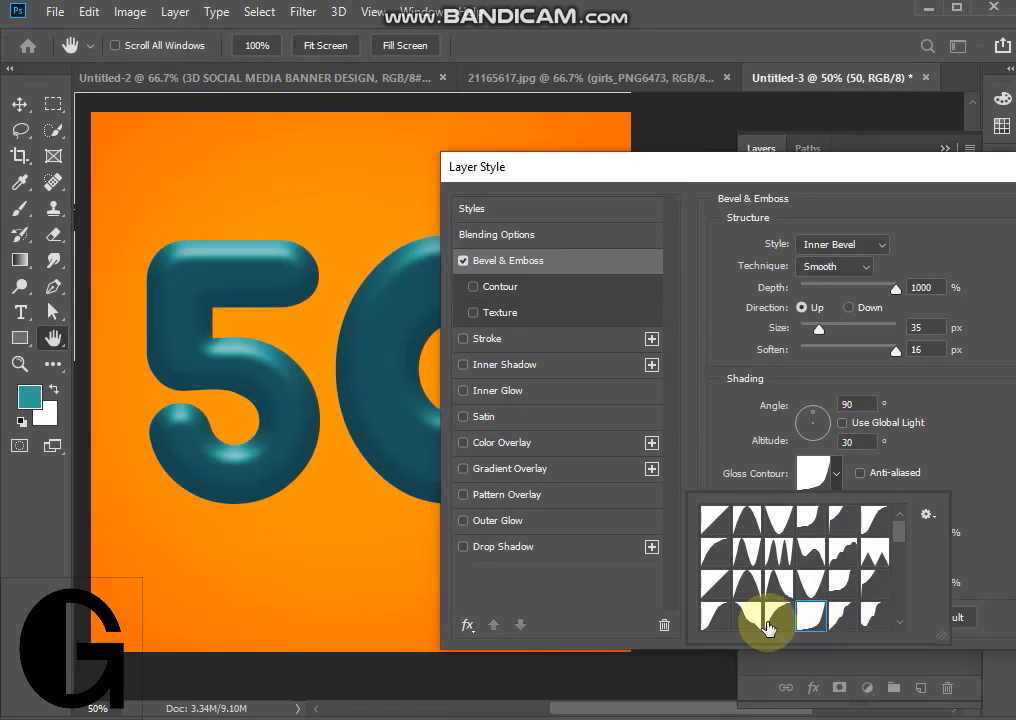
click(767, 620)
click(730, 620)
click(715, 623)
click(876, 582)
click(844, 590)
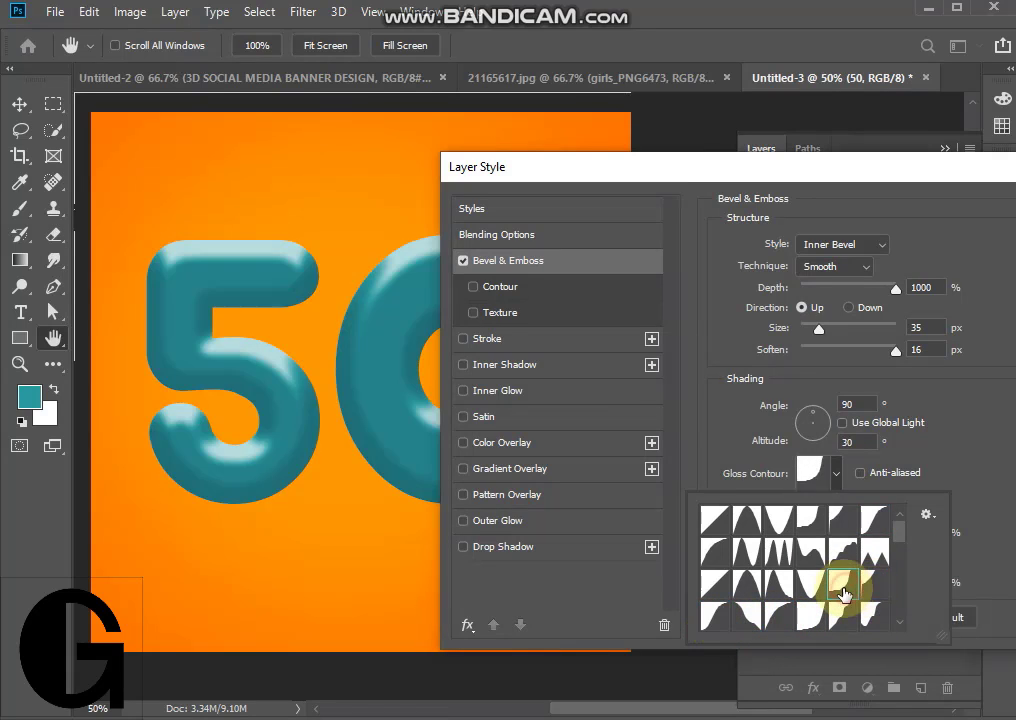
click(811, 590)
click(782, 590)
click(742, 595)
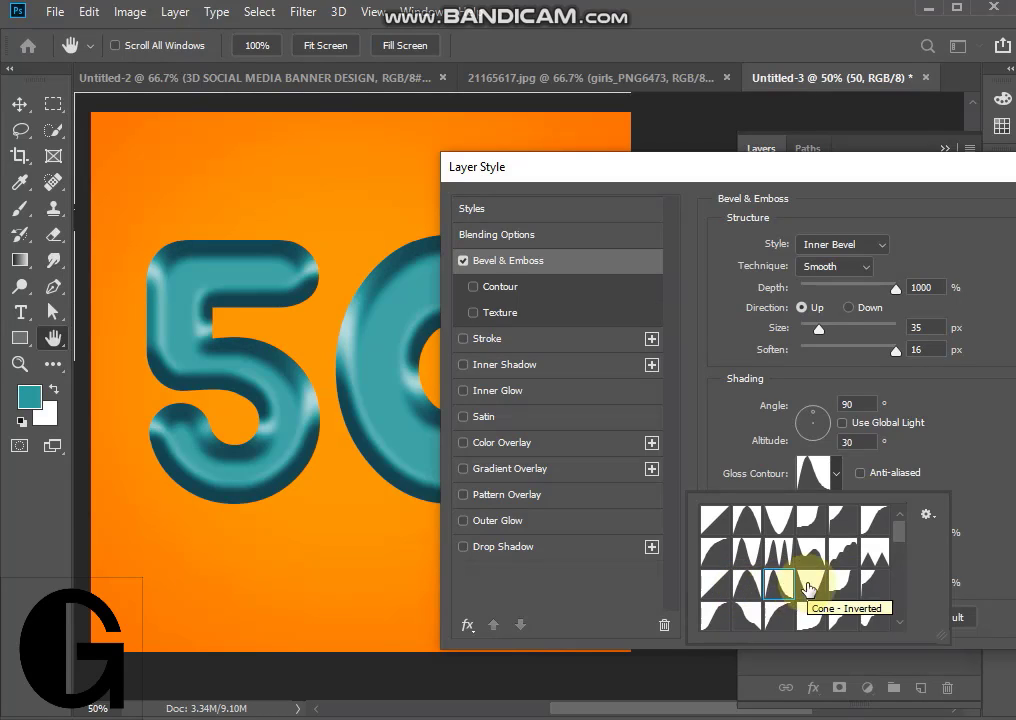
click(977, 492)
- Turn on the bevel's Contour option, choose the single-peak contour shape in the third row, and apply the layer style
click(495, 286)
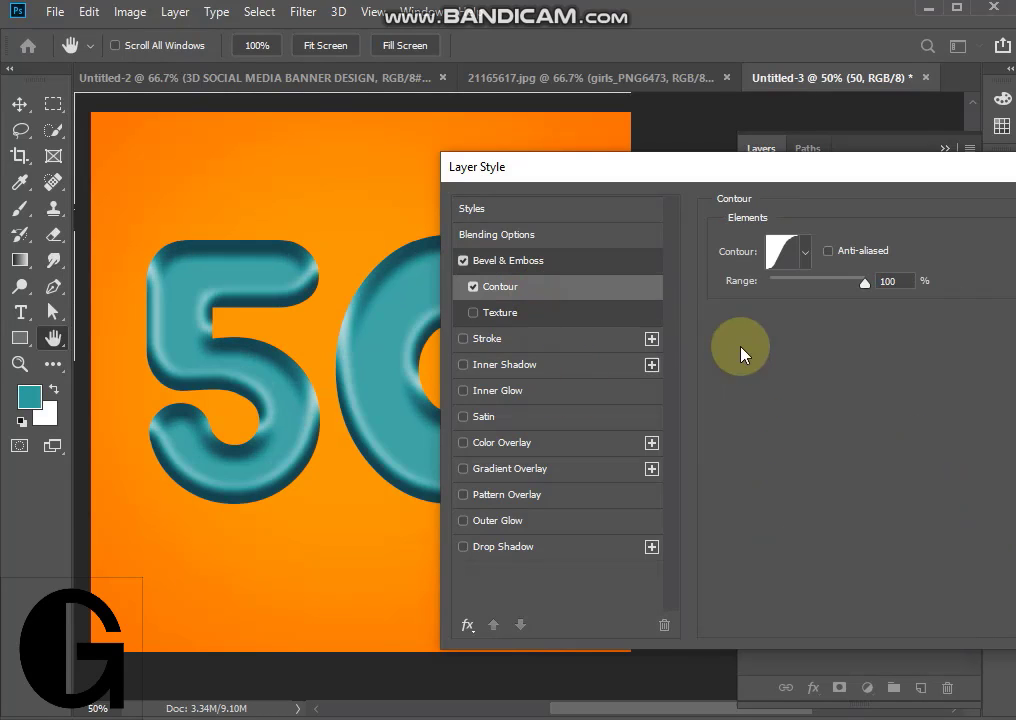
click(805, 252)
click(805, 372)
click(787, 370)
click(750, 363)
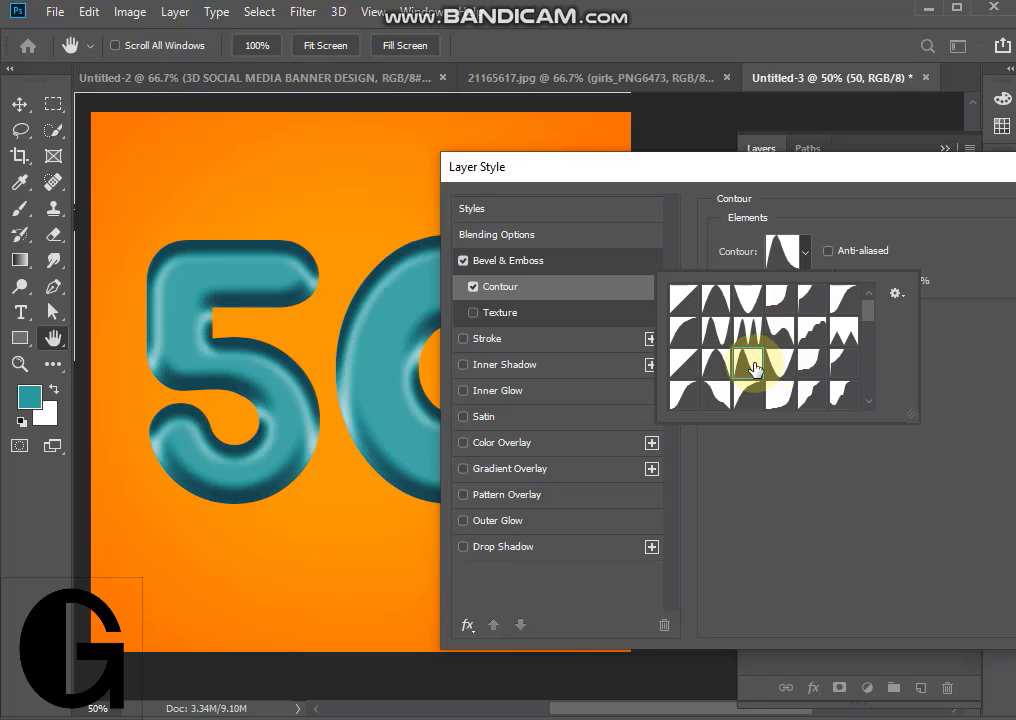
drag(750, 166, 598, 276)
click(951, 325)
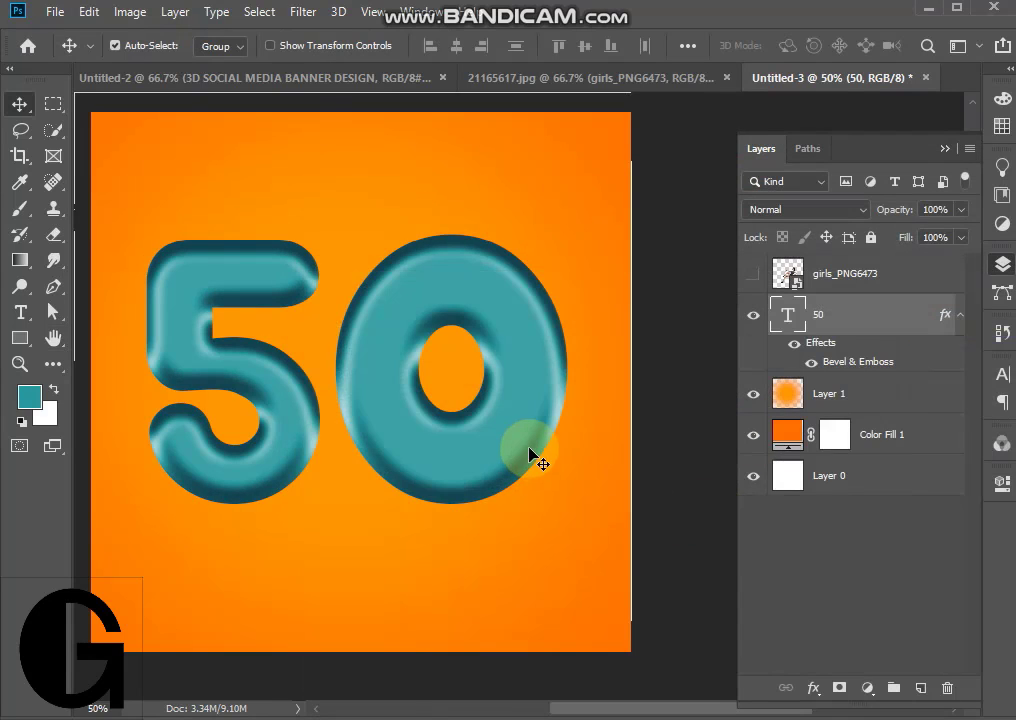
- Nudge the "50" slightly up and to the left, and add a separate "%" text above it
drag(531, 449, 525, 440)
click(19, 316)
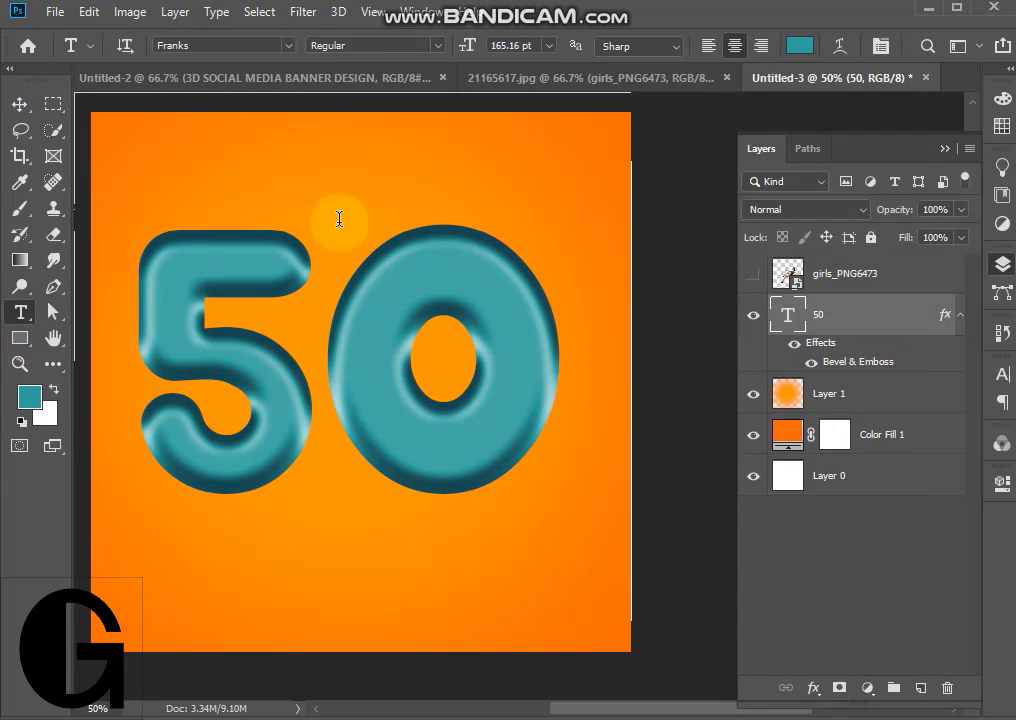
click(346, 190)
text(%)
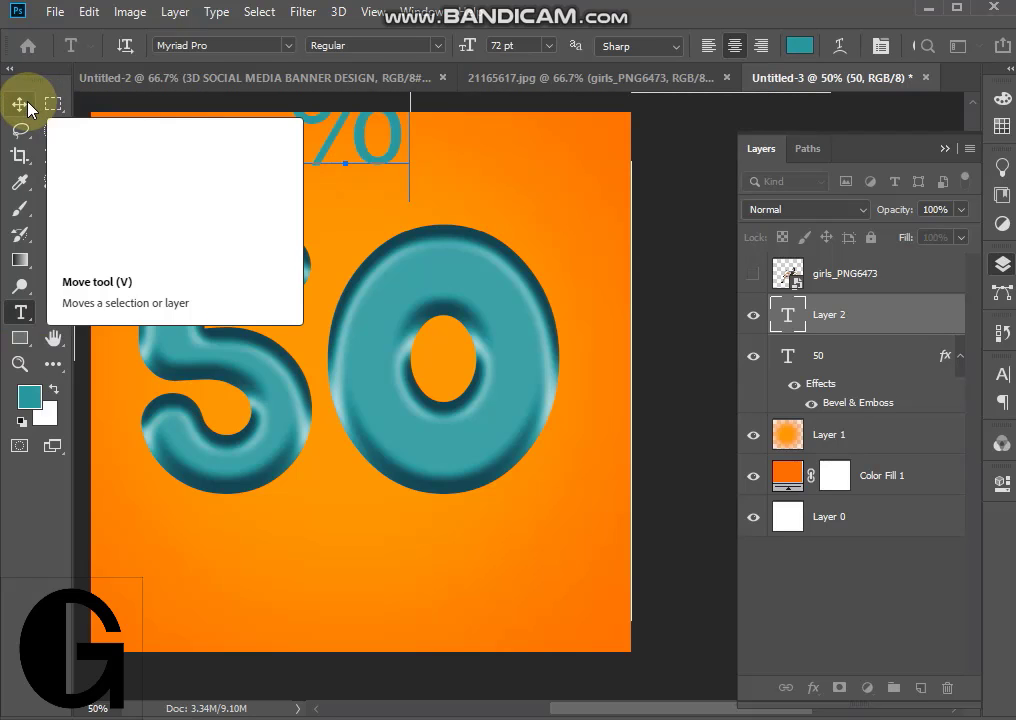
- Set the font of the "%" text to Franks Regular
double_click(420, 130)
click(1003, 370)
click(835, 401)
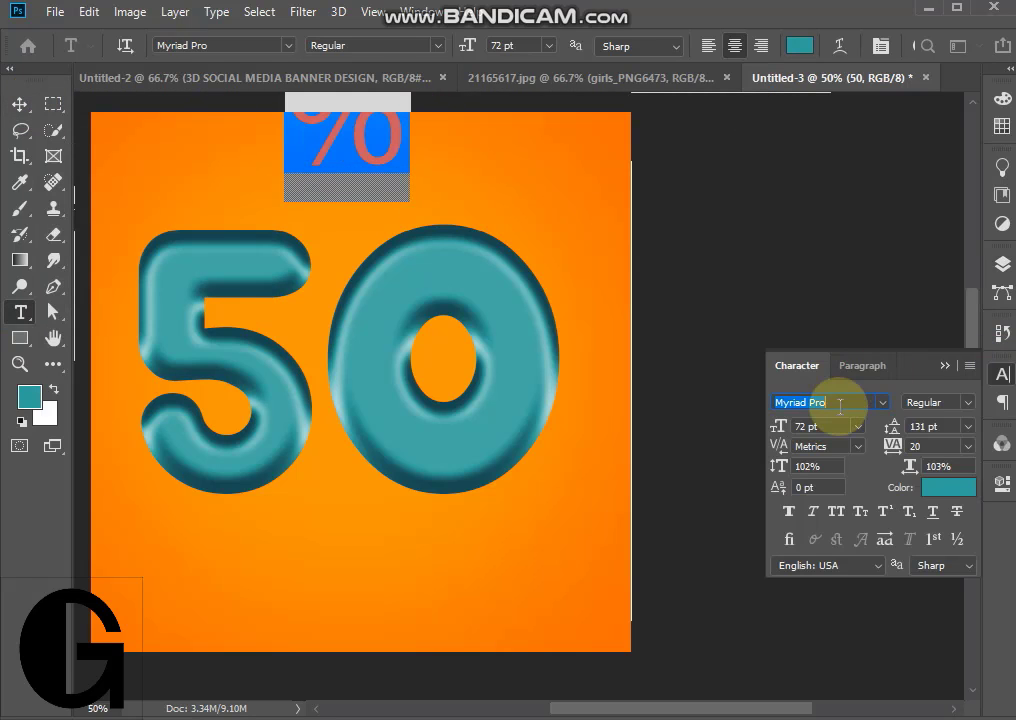
text(fra)
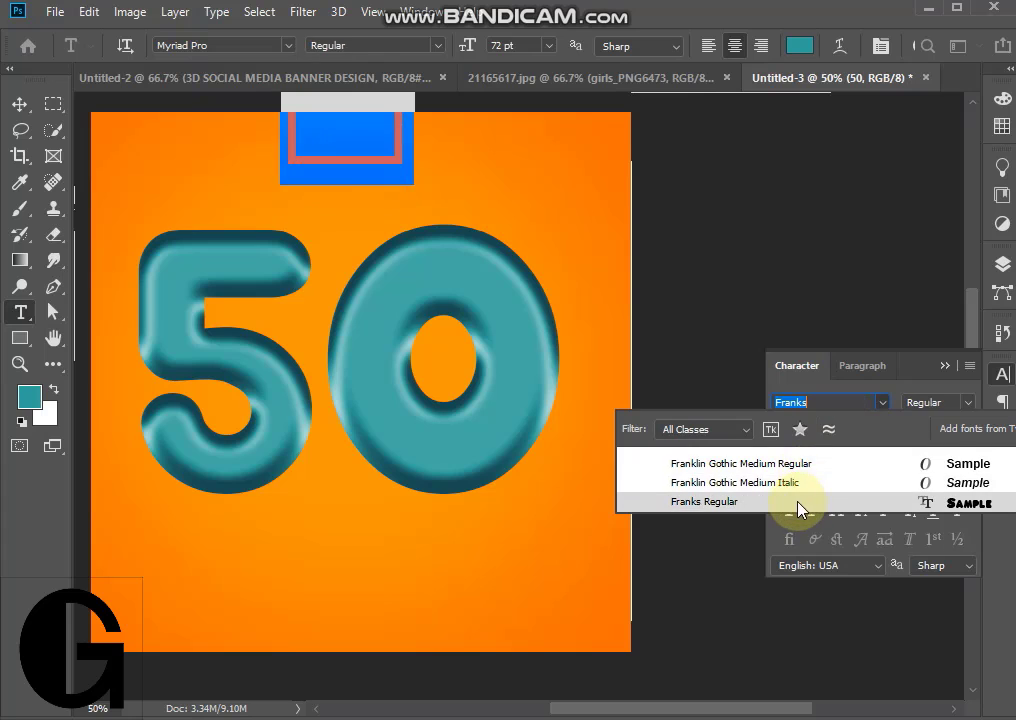
click(806, 502)
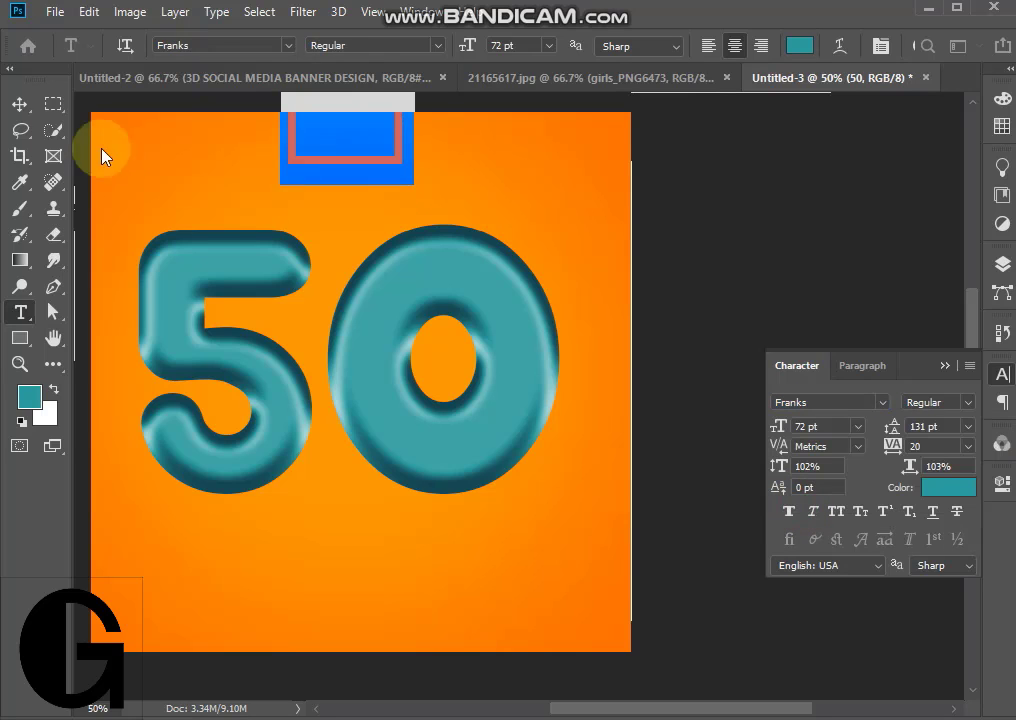
- Move the "%" text down between the two digits and set its font to Roboto Black
drag(333, 177, 345, 272)
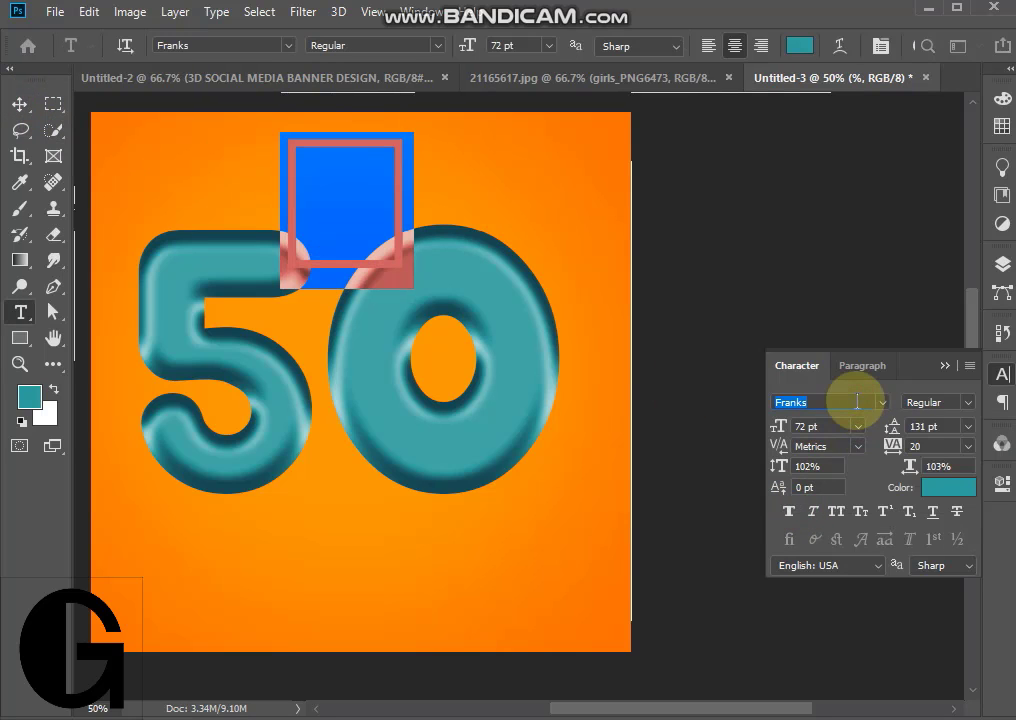
text(roboto)
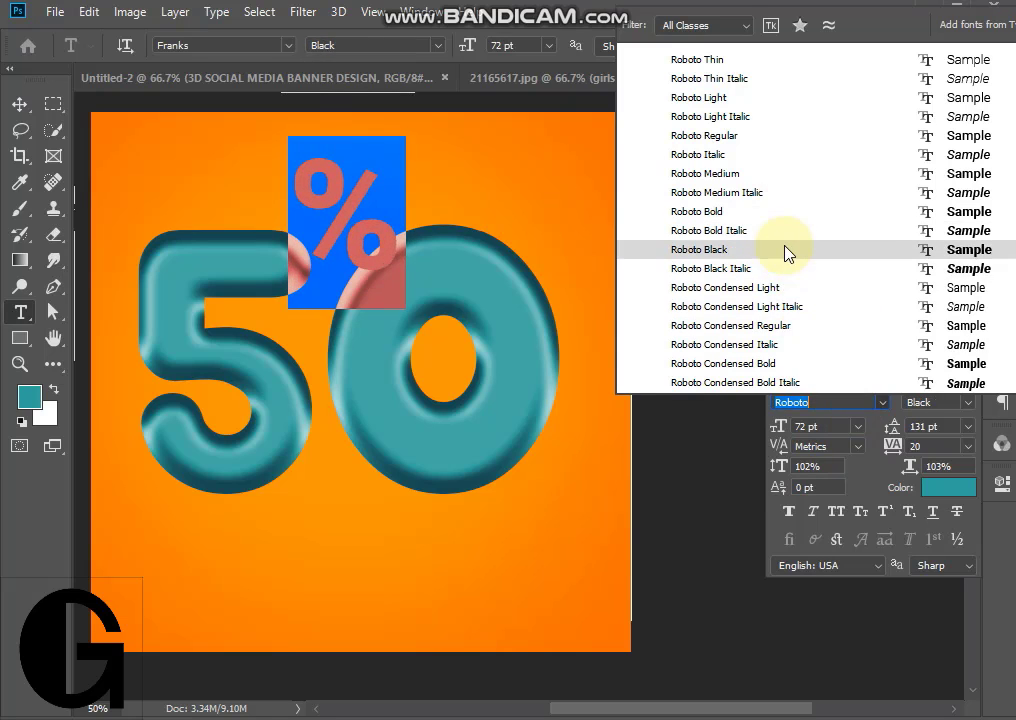
click(785, 250)
click(20, 104)
- Copy the layer style of the "50" layer and paste it onto the "%" layer
click(1001, 263)
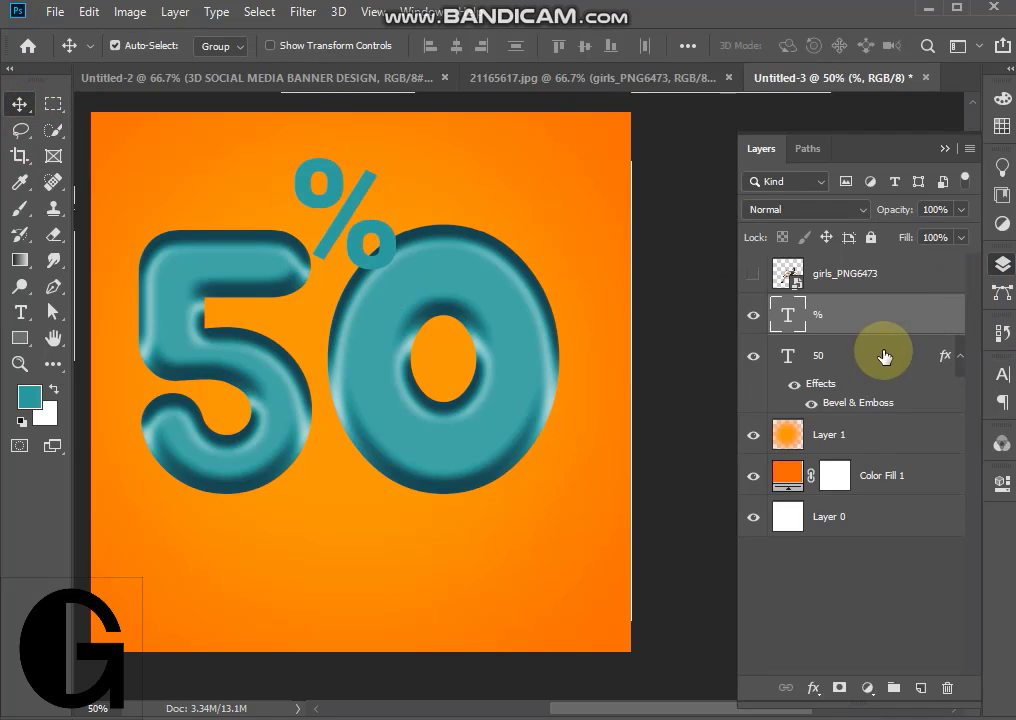
right_click(884, 356)
click(730, 607)
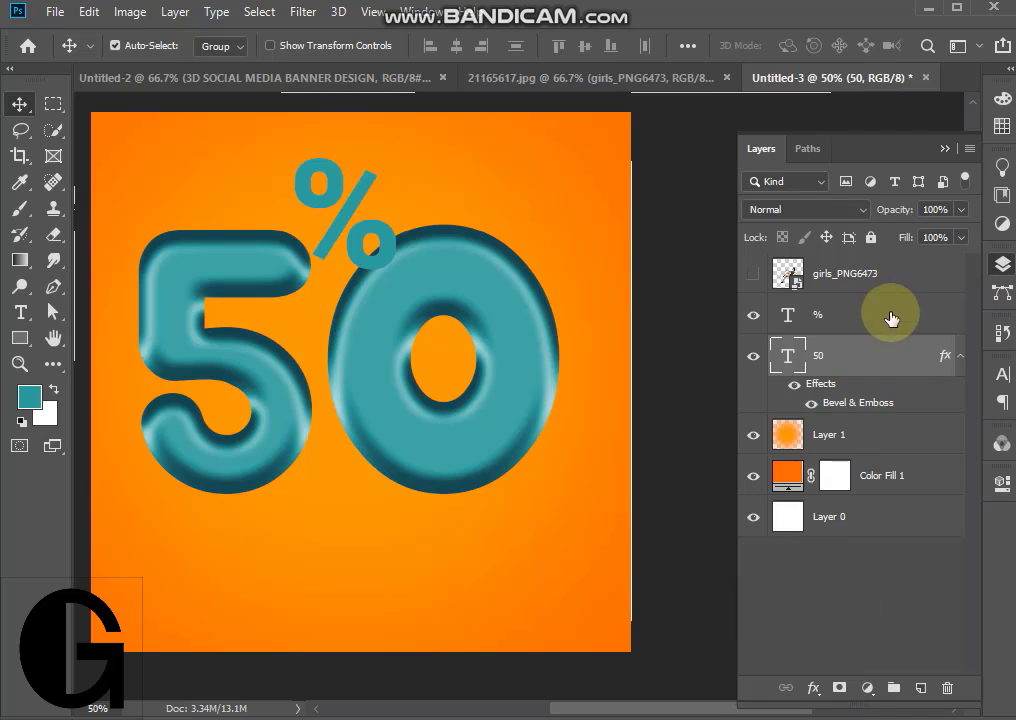
right_click(890, 317)
click(749, 627)
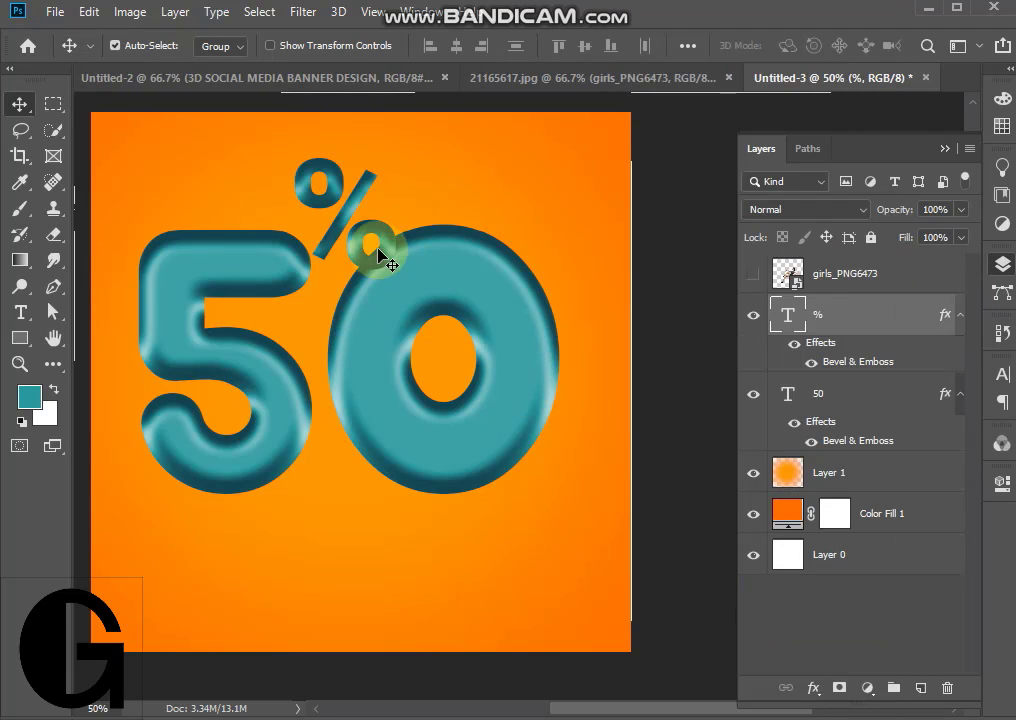
- Move the "%" over the upper part of the 0 and change its text color to bright red
drag(378, 250, 510, 268)
double_click(510, 240)
click(800, 45)
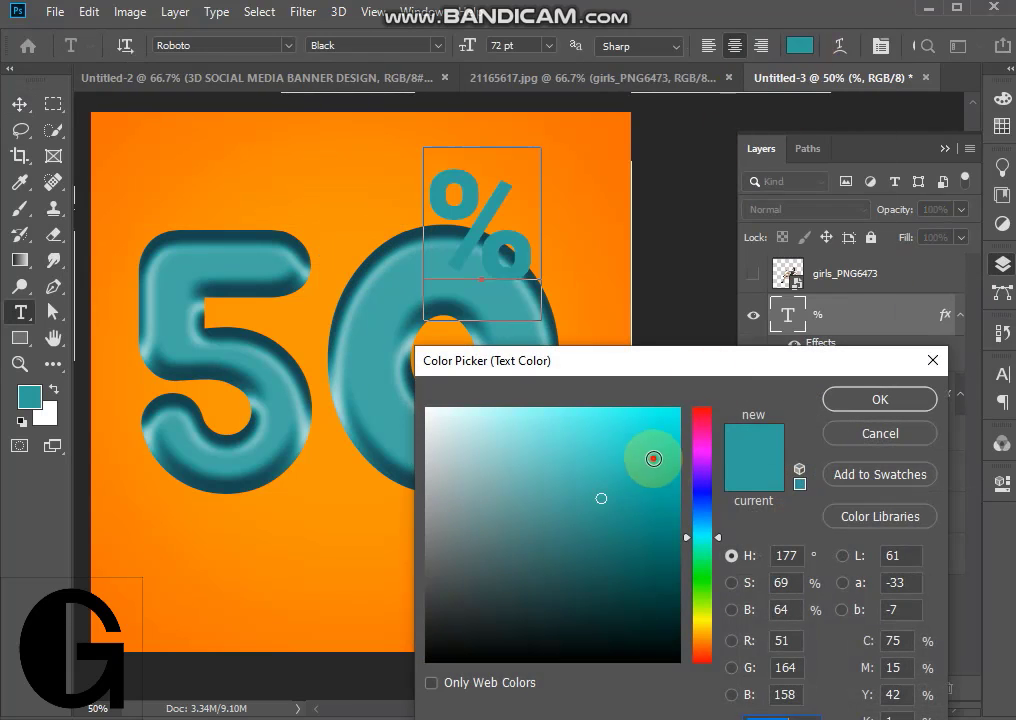
drag(653, 459, 706, 403)
click(838, 398)
click(20, 105)
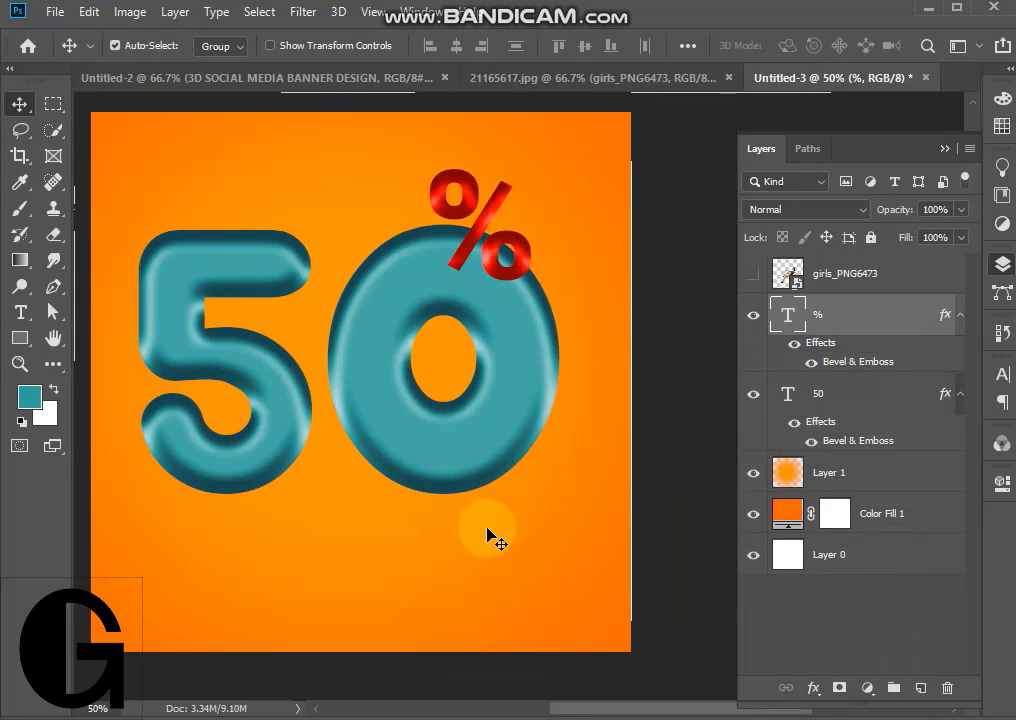
- Enlarge the "%" text and reposition it so that it overlaps the top of the 0
drag(495, 270, 483, 285)
key(ctrl+t)
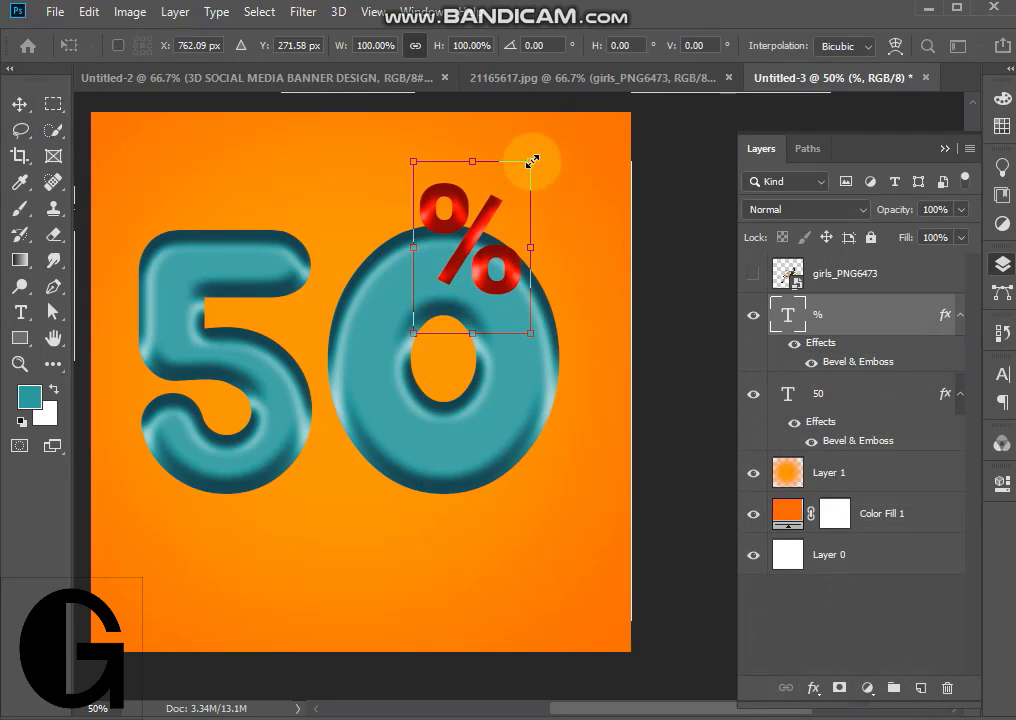
drag(533, 159, 638, 122)
drag(540, 262, 515, 290)
key(Return)
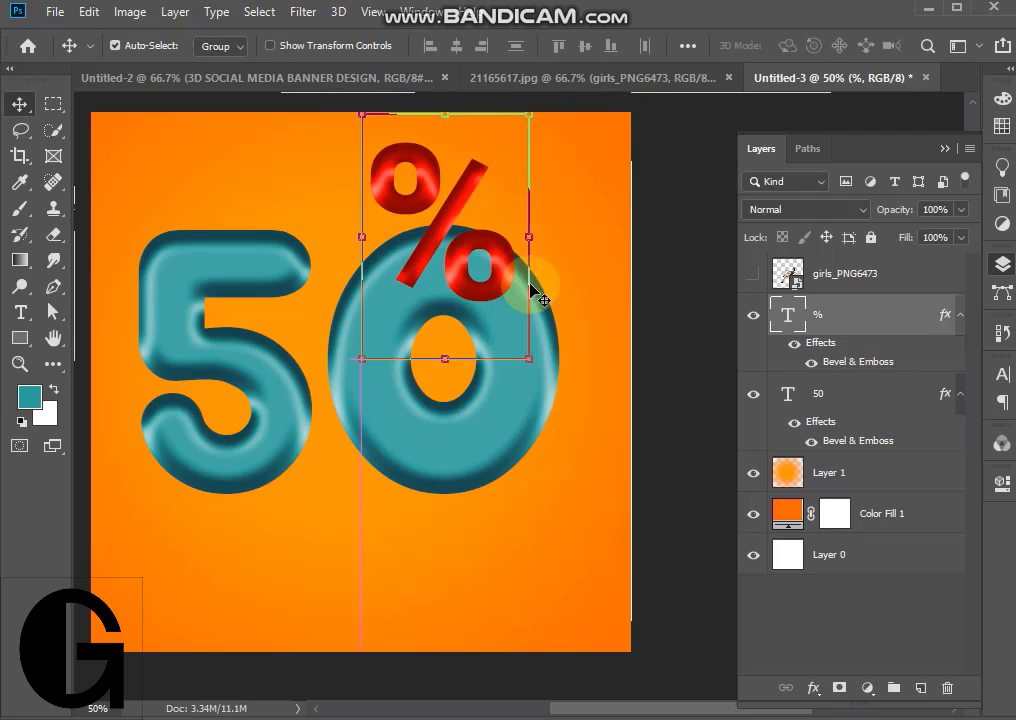
- Try several gloss contours for the "%" layer's Bevel & Emboss and apply the straight linear contour
double_click(900, 361)
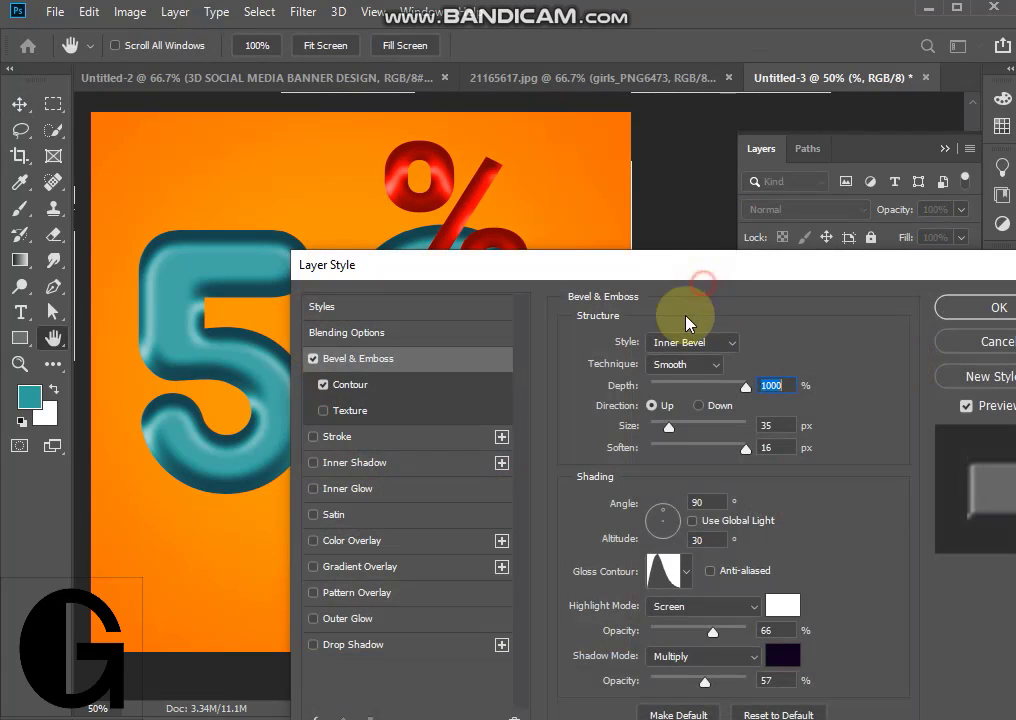
drag(679, 265, 549, 320)
click(555, 626)
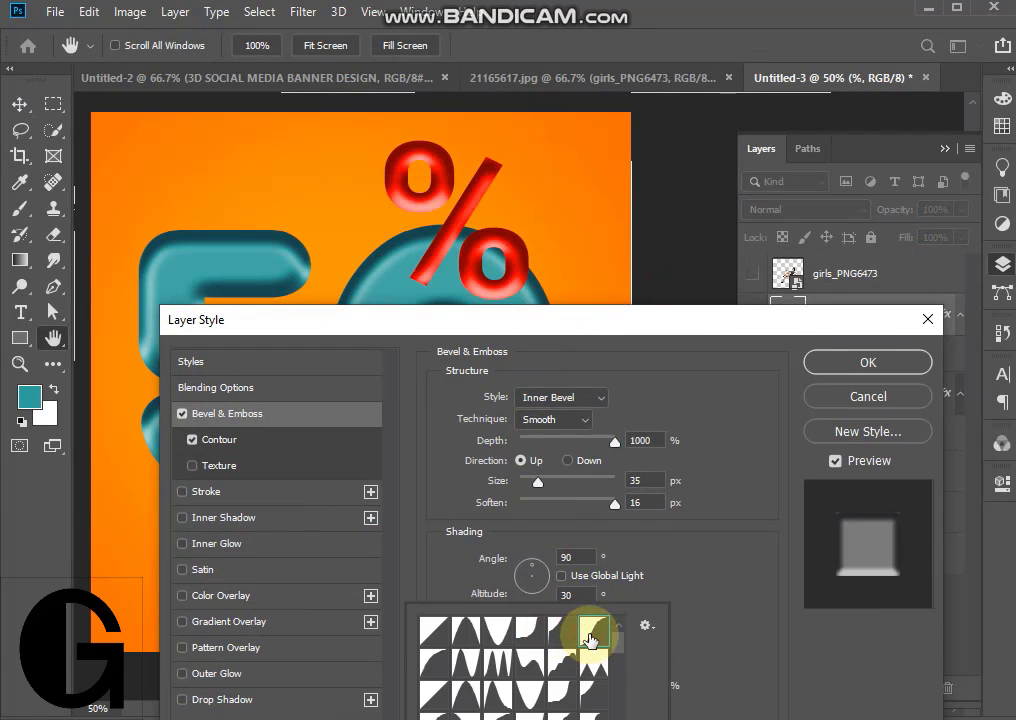
click(432, 632)
click(492, 639)
click(531, 637)
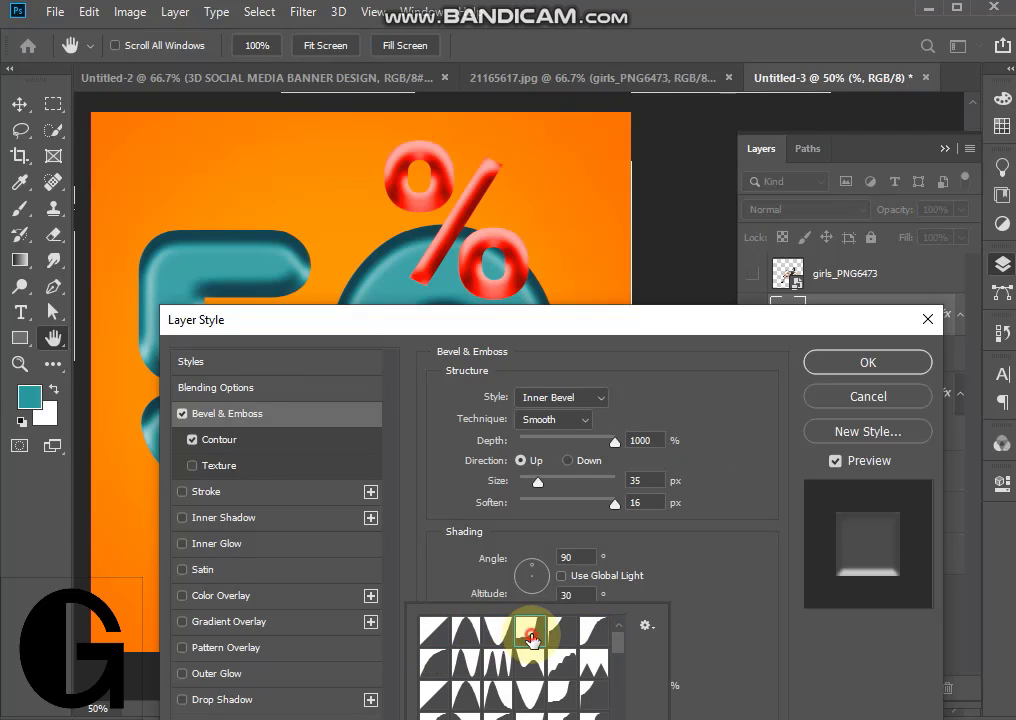
click(564, 639)
click(588, 637)
click(544, 637)
scroll(545, 637, down, 1)
click(566, 638)
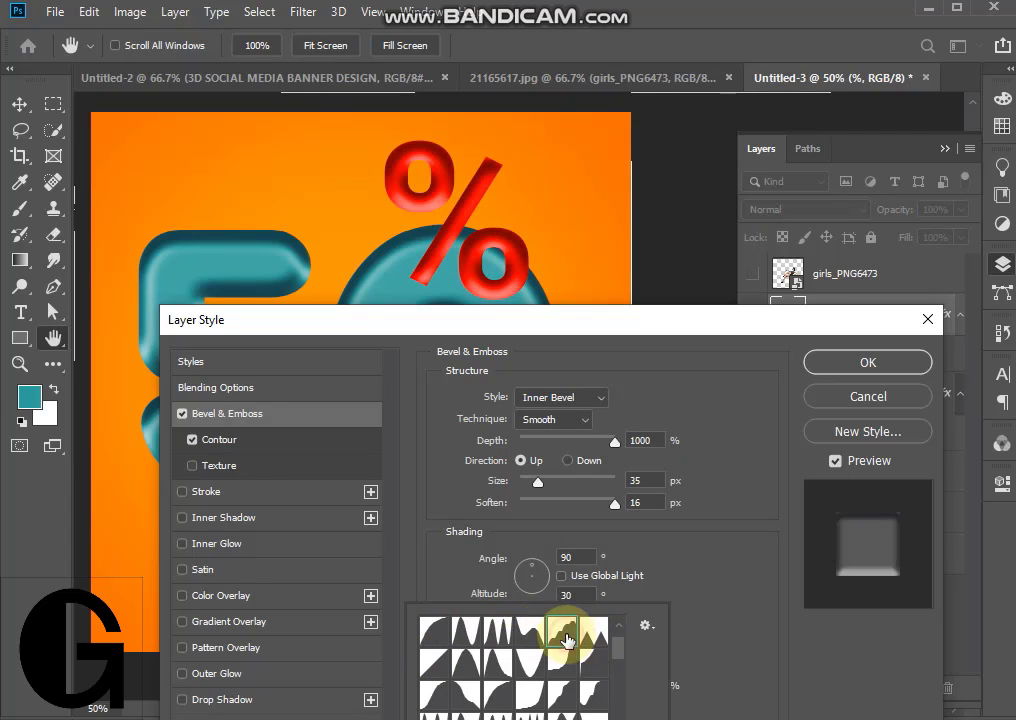
click(592, 638)
click(433, 639)
click(434, 667)
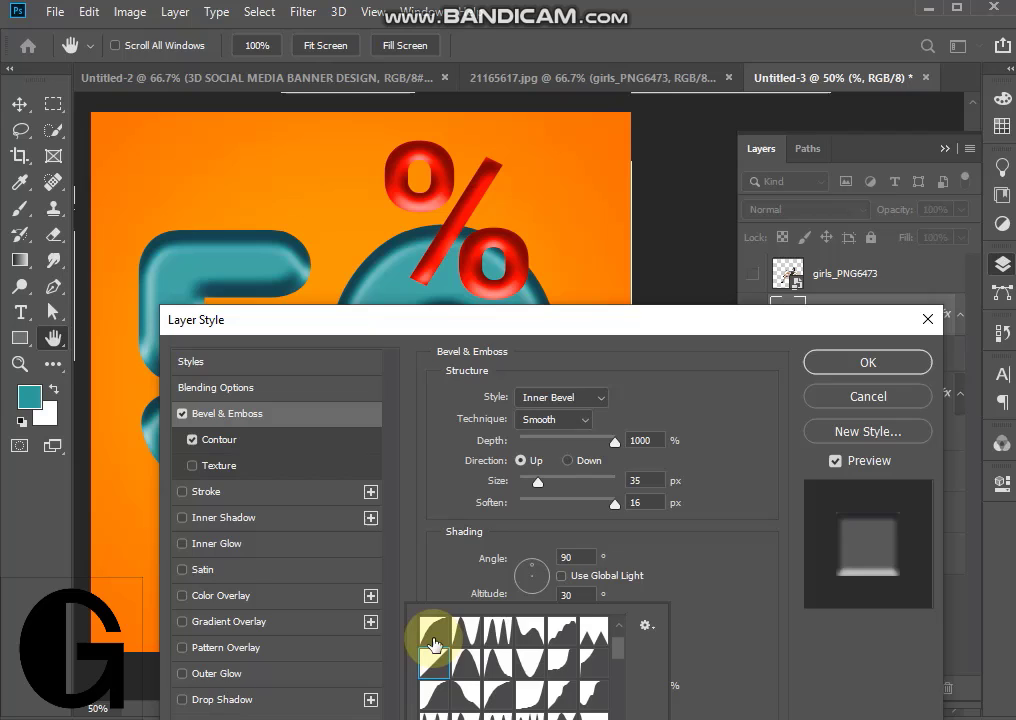
click(845, 375)
- Show the girls_PNG6473 layer with the woman placed over the 0, and move the "%" above the gap between the digits
drag(510, 302, 517, 284)
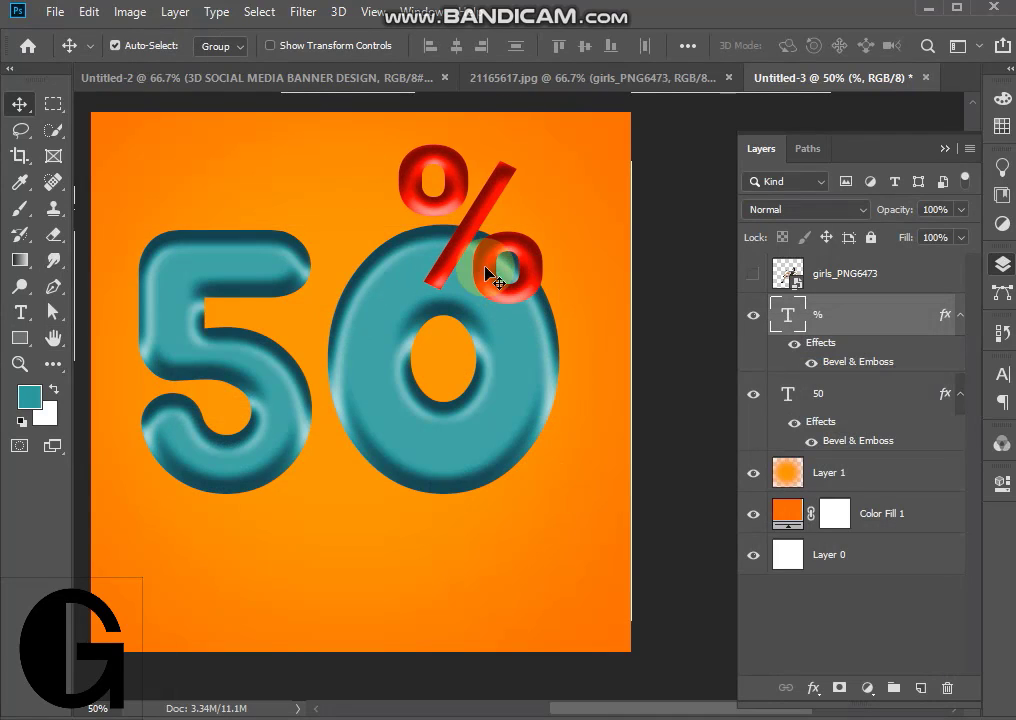
click(754, 274)
drag(416, 424, 445, 384)
drag(454, 204, 345, 205)
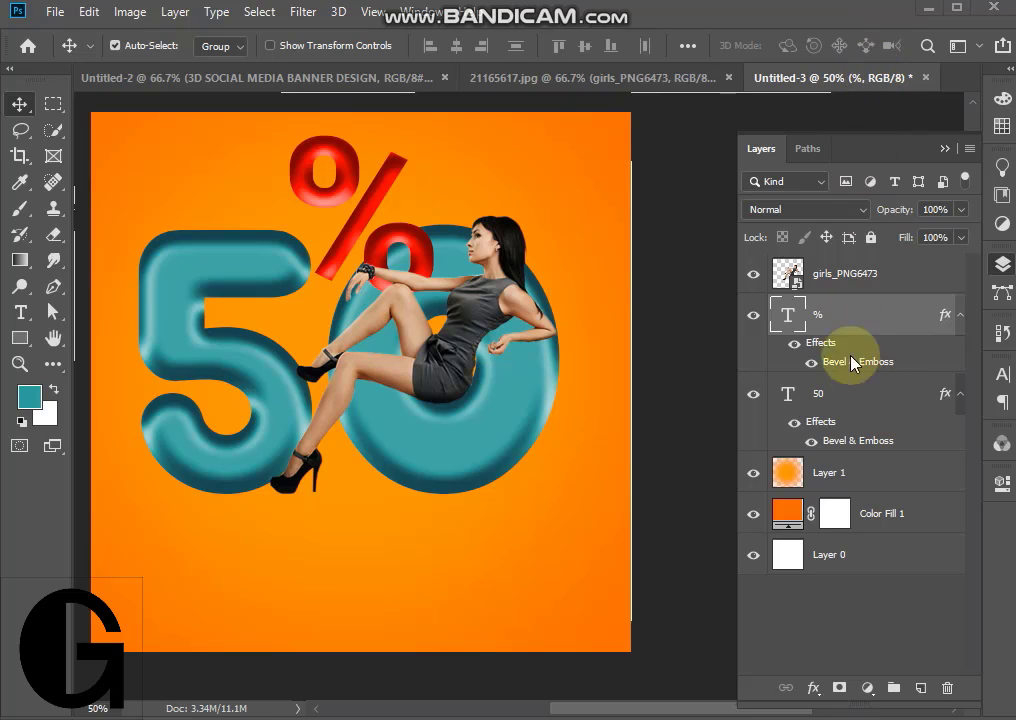
- Add a new layer above the "%" layer and paint one soft black spot on it with the Brush below the 0
click(922, 689)
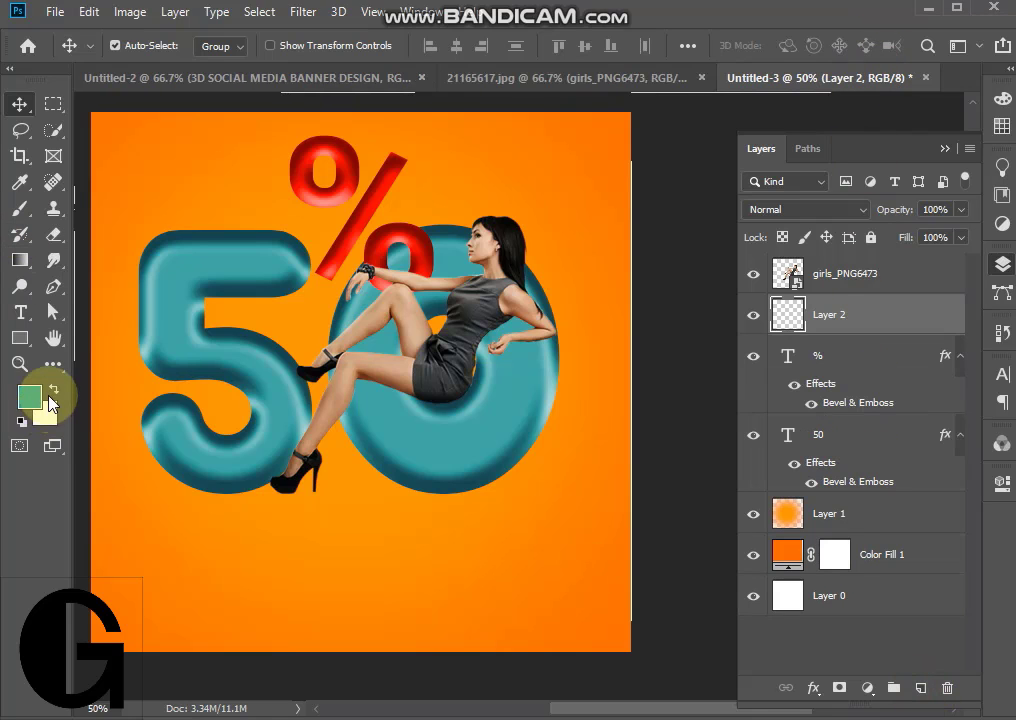
key(d)
click(20, 210)
click(414, 502)
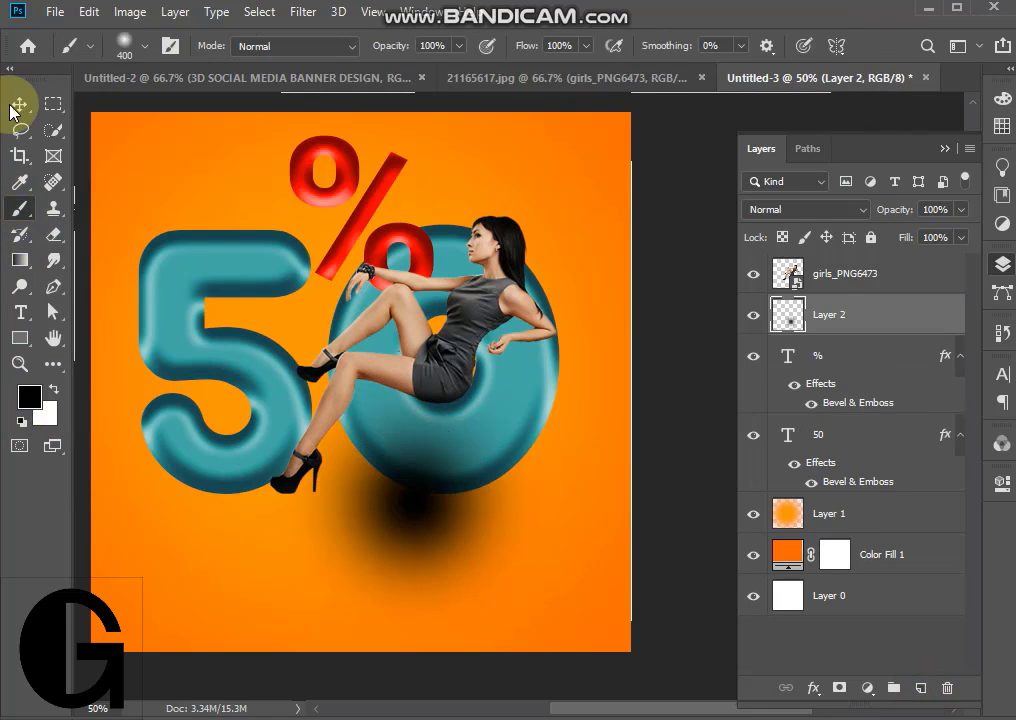
- Shrink the black spot and position it directly under the seated woman's hips as a contact shadow on the 0
click(14, 104)
drag(429, 516, 463, 433)
key(ctrl+t)
drag(605, 245, 460, 383)
drag(368, 480, 446, 410)
key(Return)
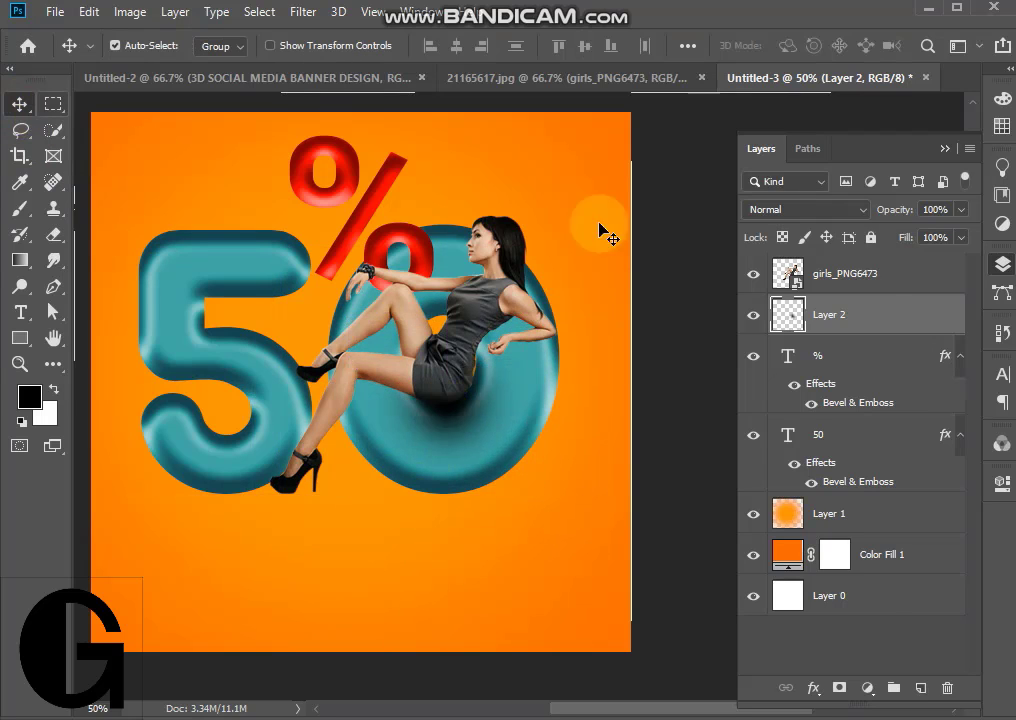
- Set the blend mode of the woman's contact shadow on Layer 2 to Overlay and its opacity to 73%
click(805, 209)
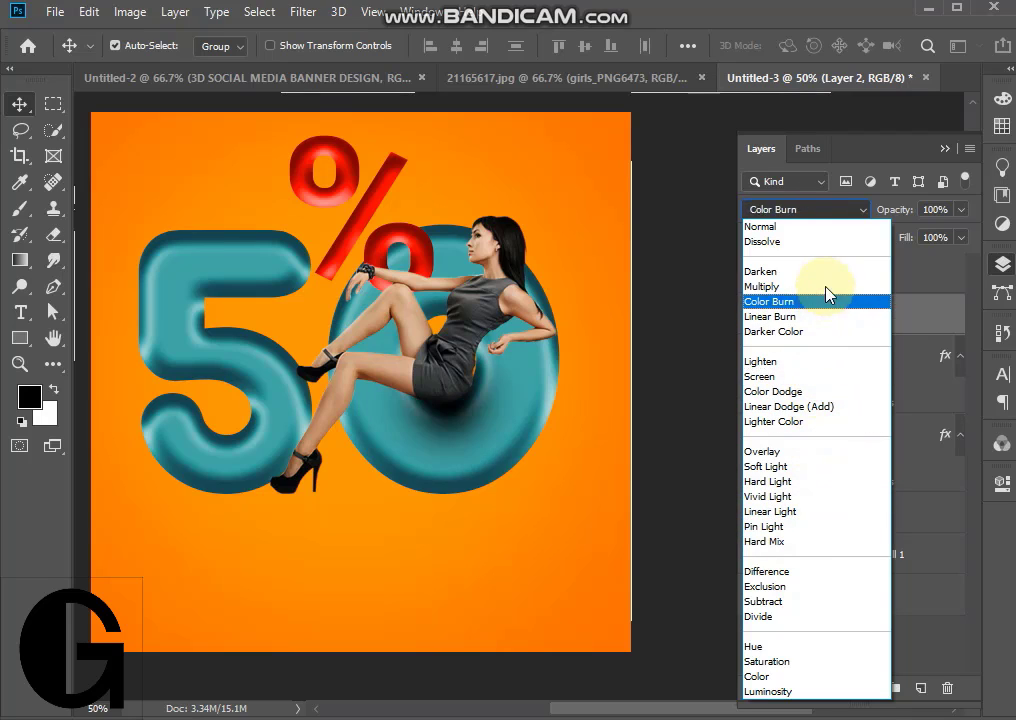
click(822, 455)
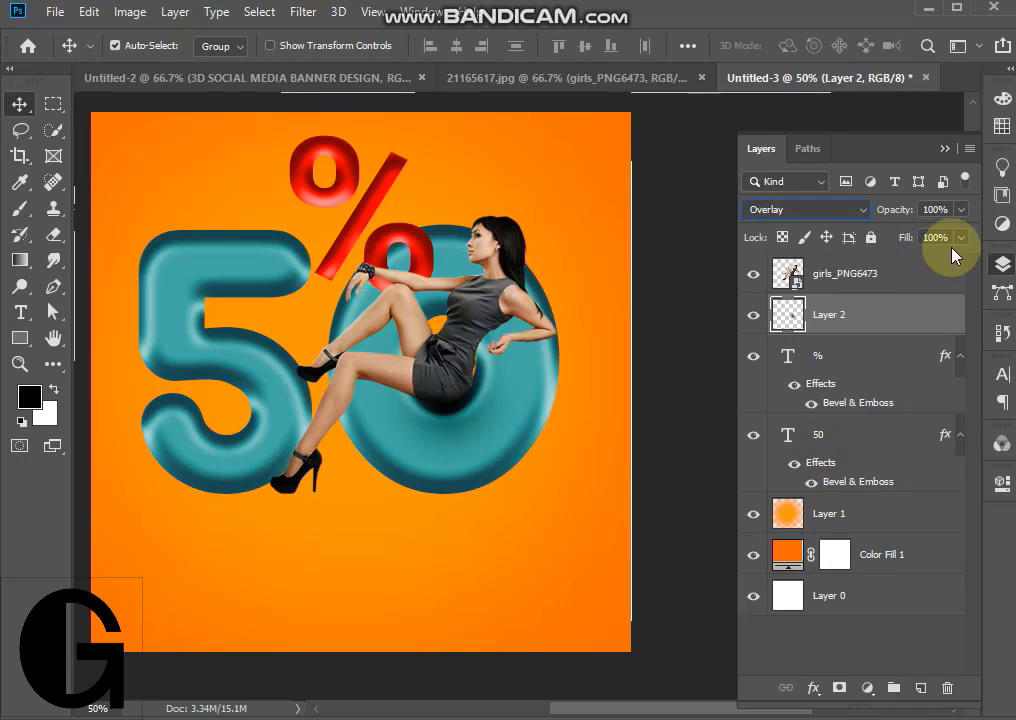
click(960, 209)
drag(962, 231, 916, 234)
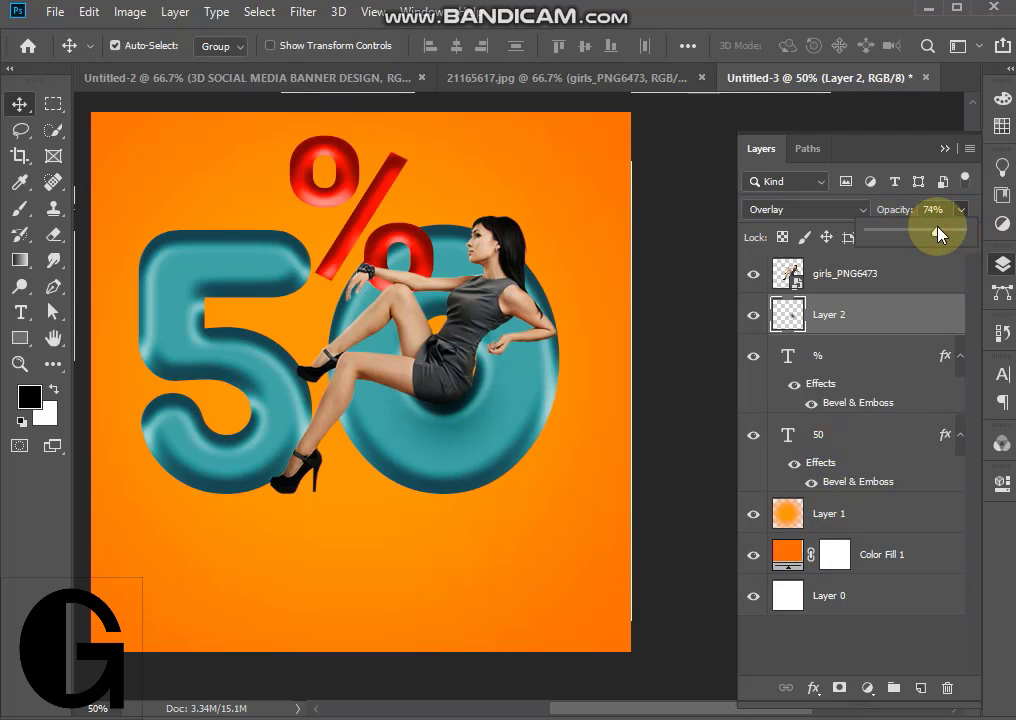
click(944, 149)
click(444, 415)
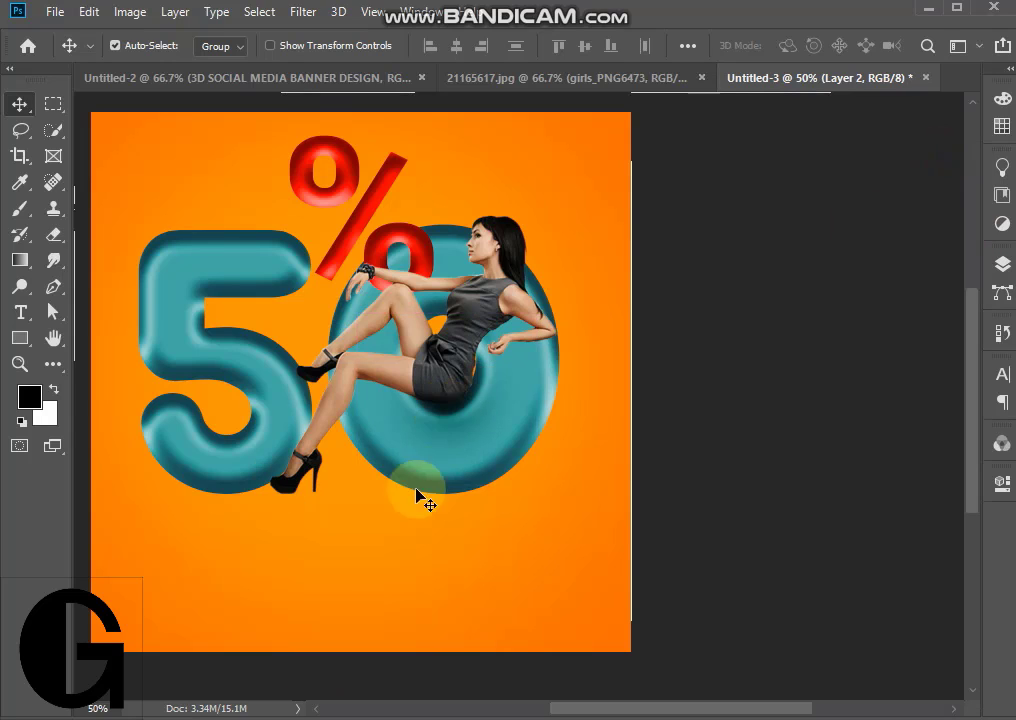
- Add a new layer above Layer 1 and paint a large soft black spot behind the lower part of the digits with an enlarged brush
click(1003, 264)
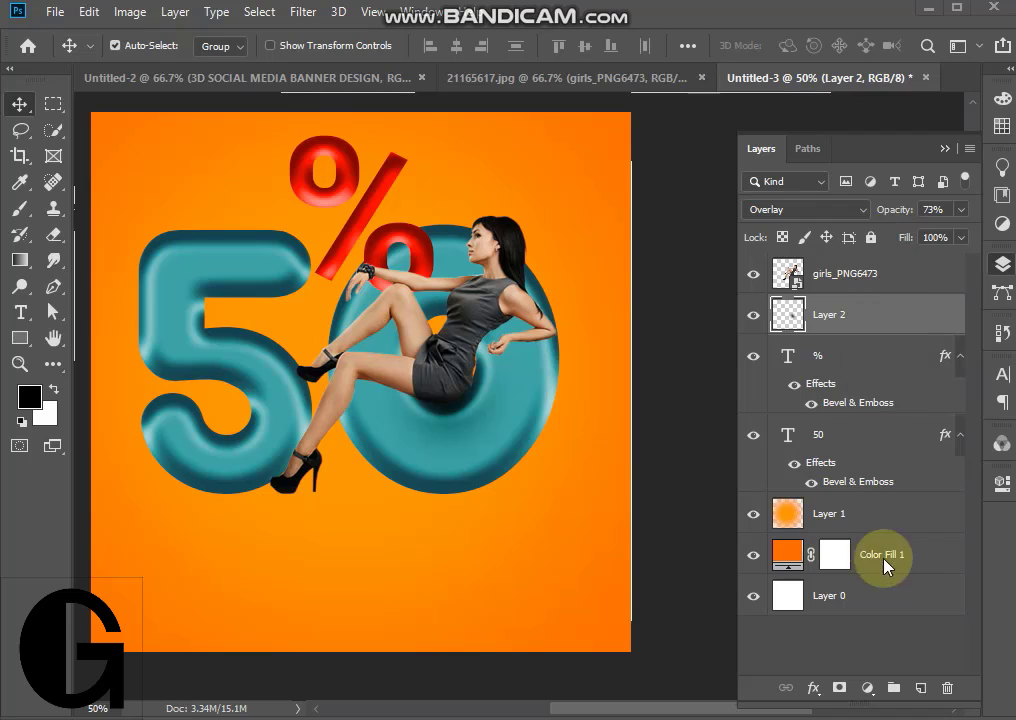
click(901, 520)
click(919, 689)
click(19, 210)
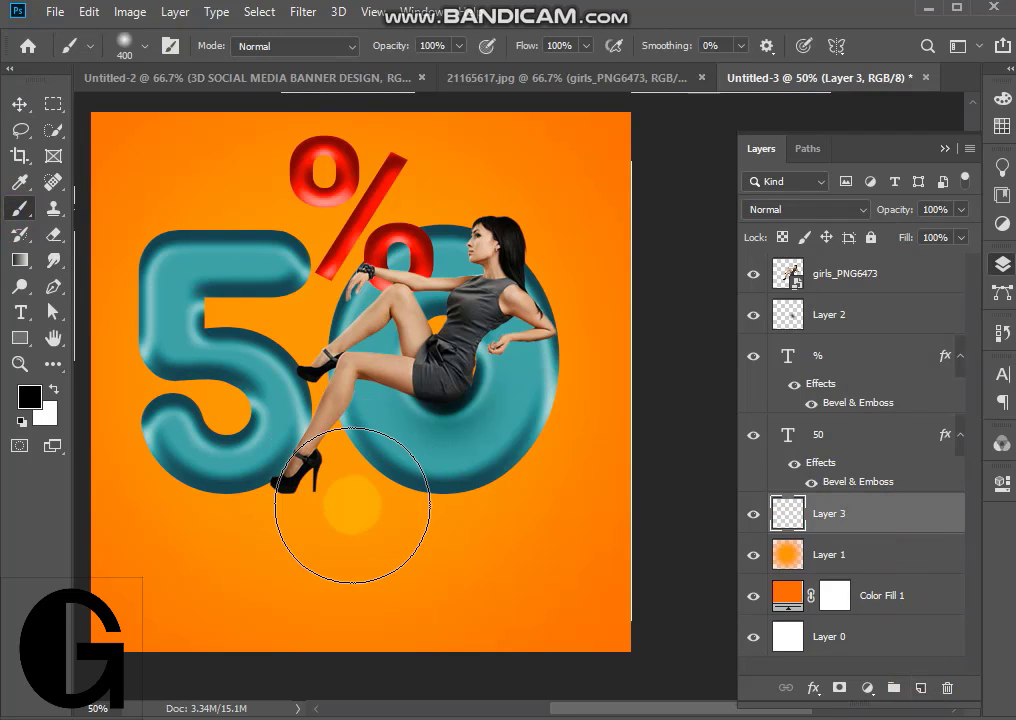
key(bracketright)
key(bracketright)
key(bracketright)
drag(340, 490, 318, 431)
key(v)
click(152, 272)
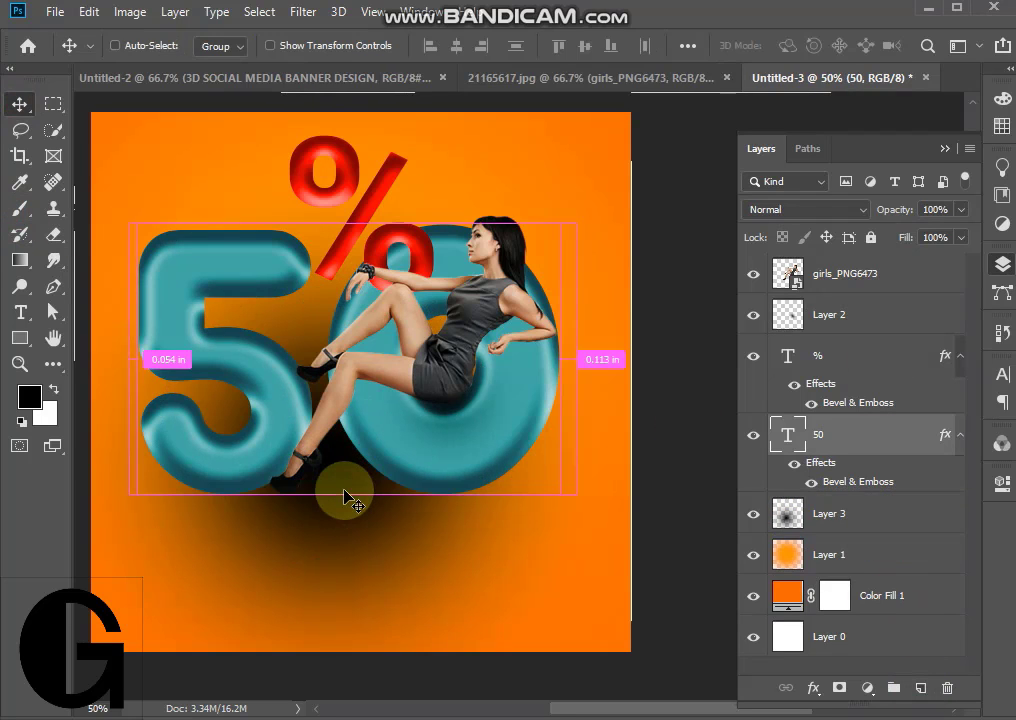
key(ctrl+t)
right_click(345, 497)
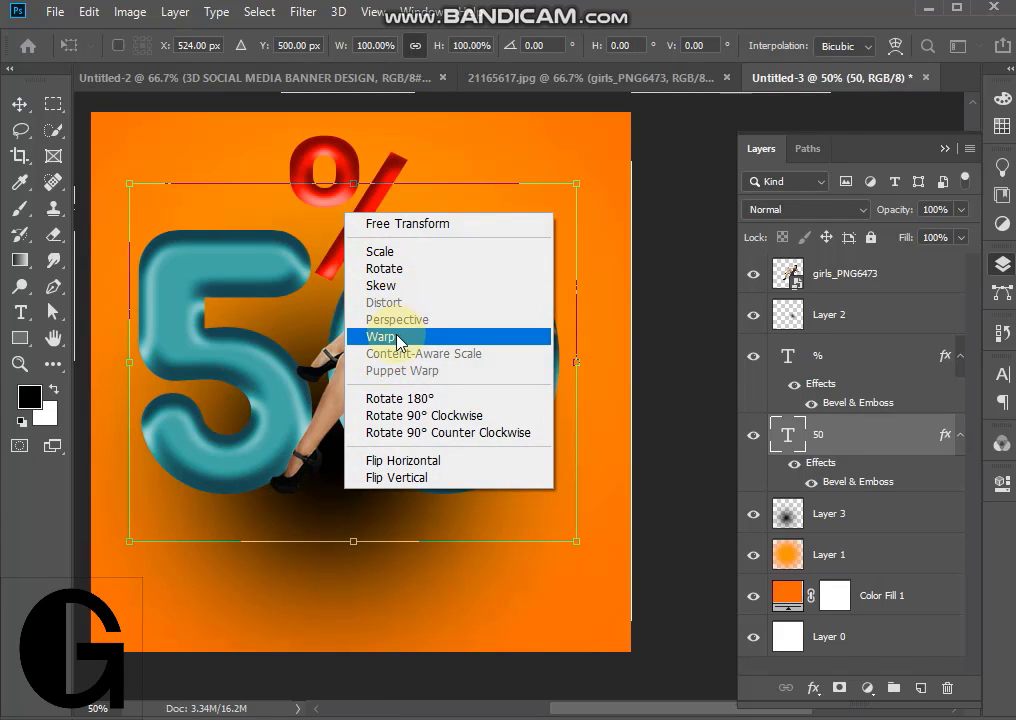
click(850, 512)
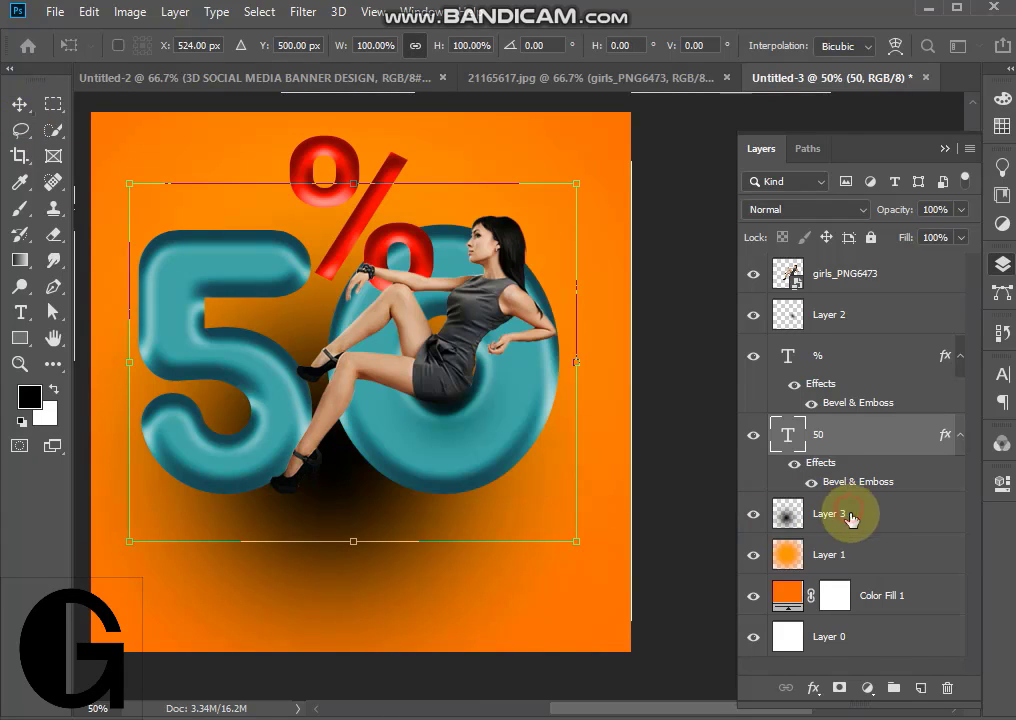
- Distort the black spot on Layer 3 into a flat, narrow ellipse near the bottom of the banner
click(850, 513)
key(ctrl+t)
right_click(358, 489)
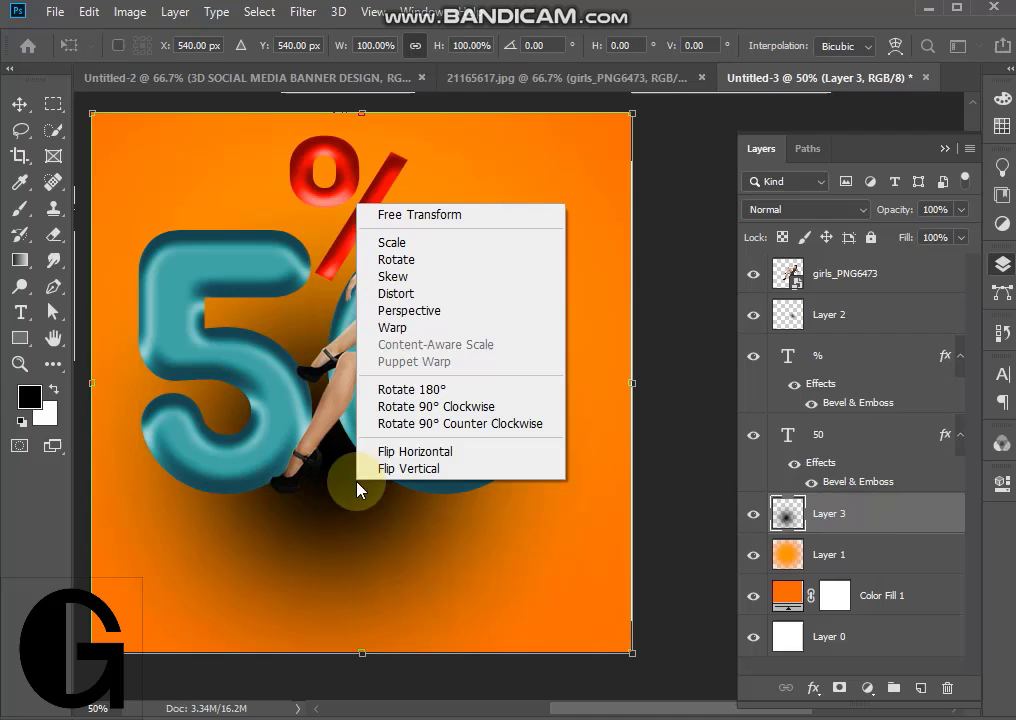
click(423, 294)
drag(362, 113, 364, 571)
drag(633, 578, 445, 575)
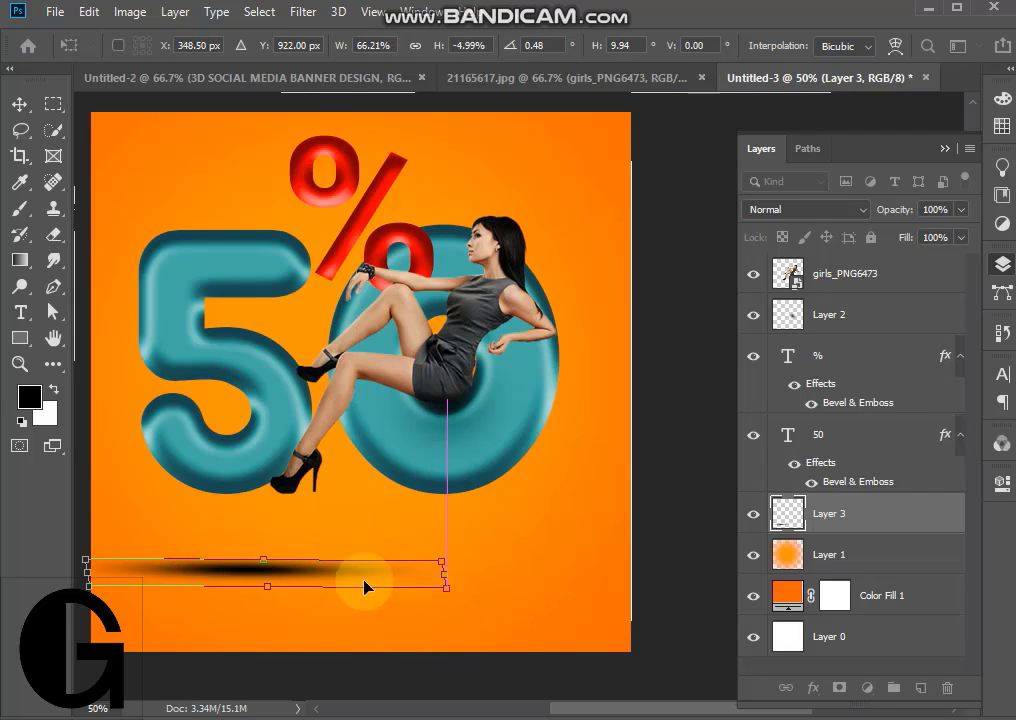
- Center the flattened shadow beneath the digits, make it slightly taller, and apply the transform
drag(364, 587, 522, 576)
drag(170, 577, 170, 577)
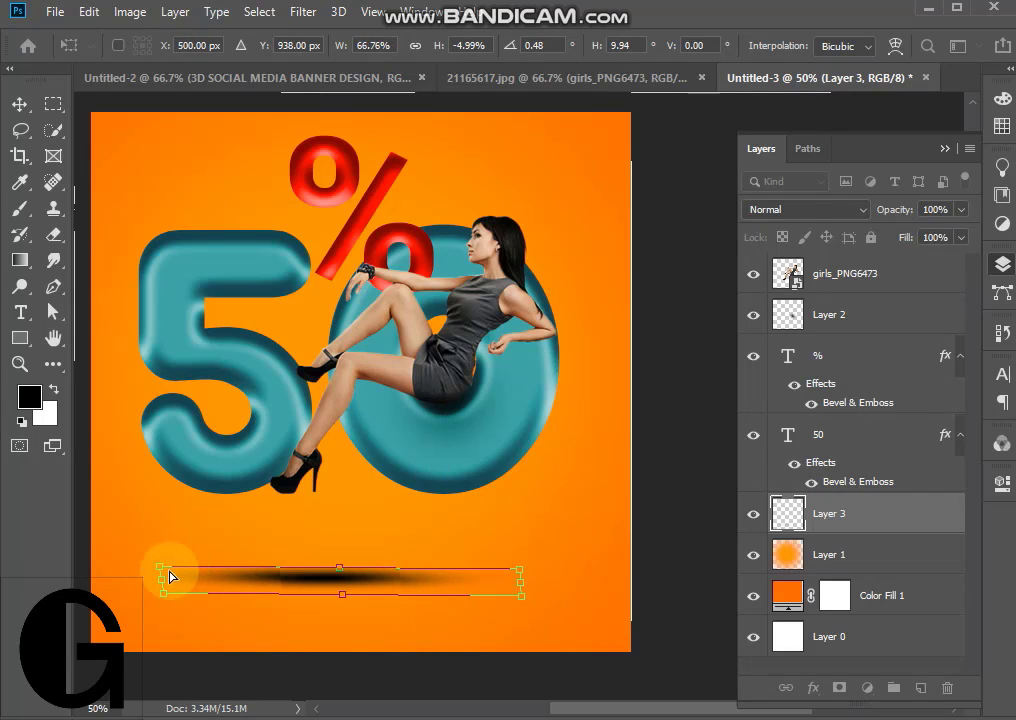
drag(343, 595, 337, 624)
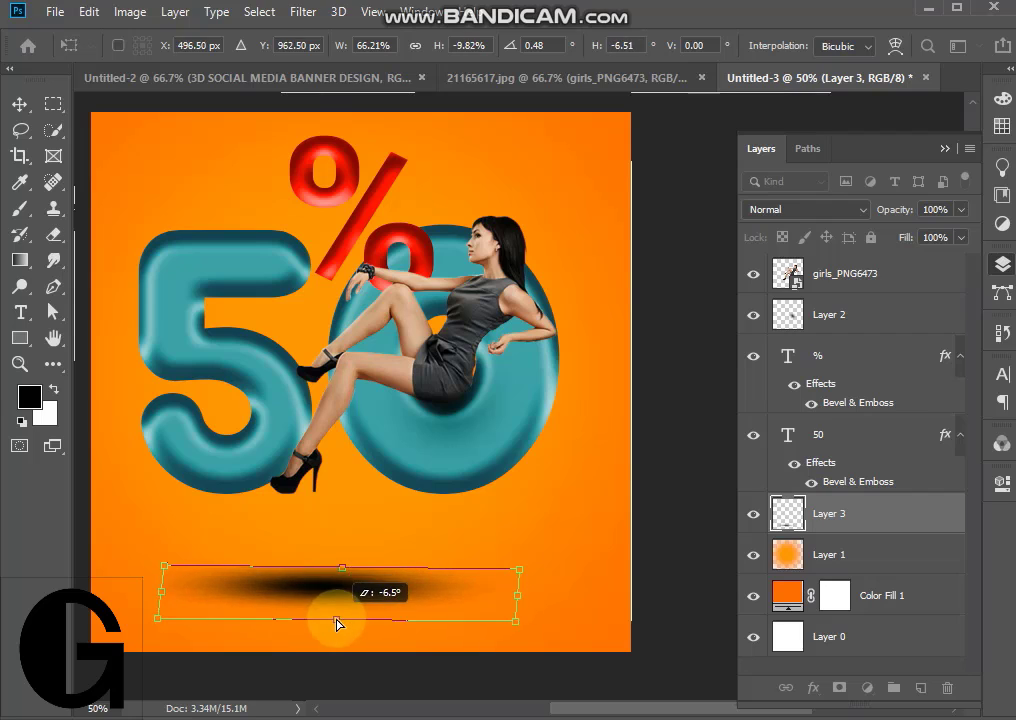
click(19, 104)
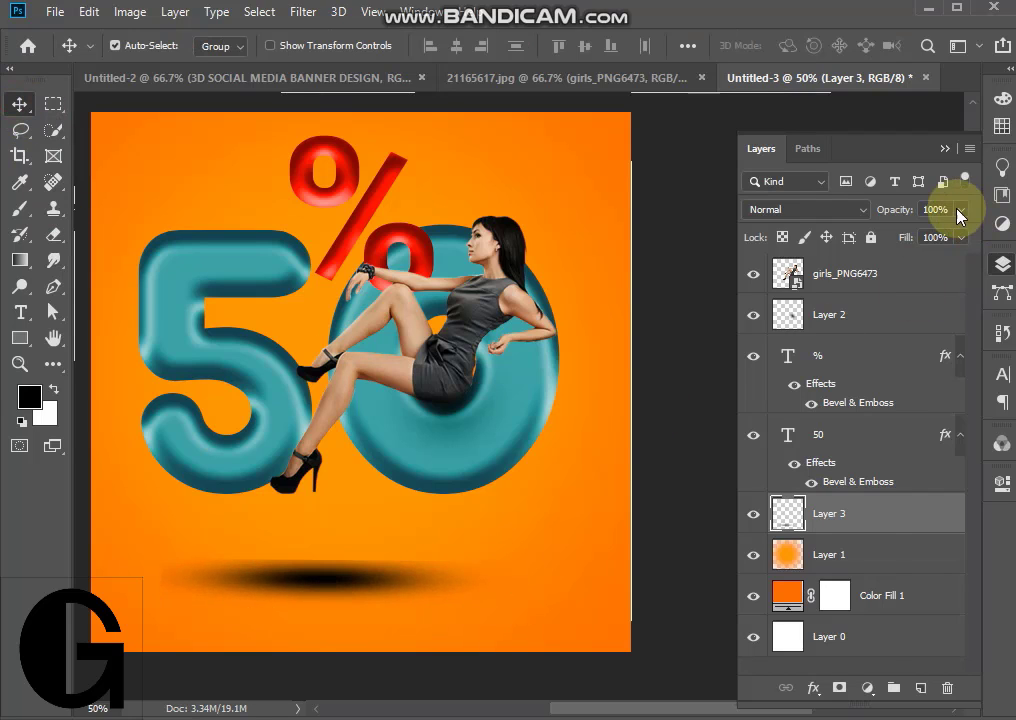
- Set the floor shadow on Layer 3 to Overlay blending and lower its opacity to about 46%
click(805, 209)
click(810, 452)
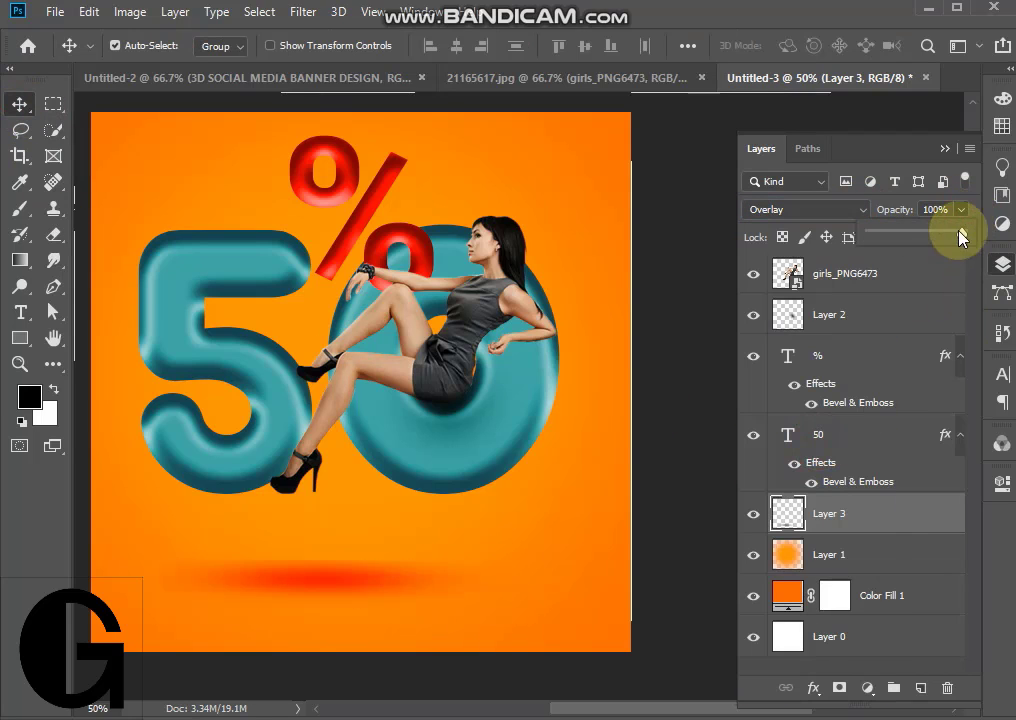
drag(962, 237, 880, 235)
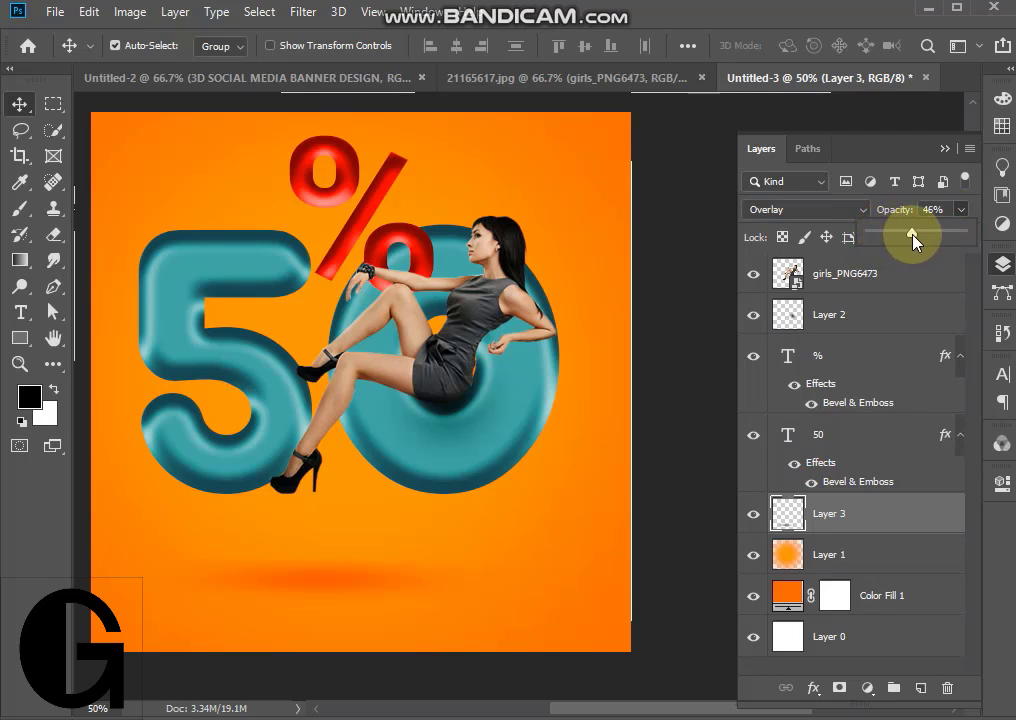
click(944, 148)
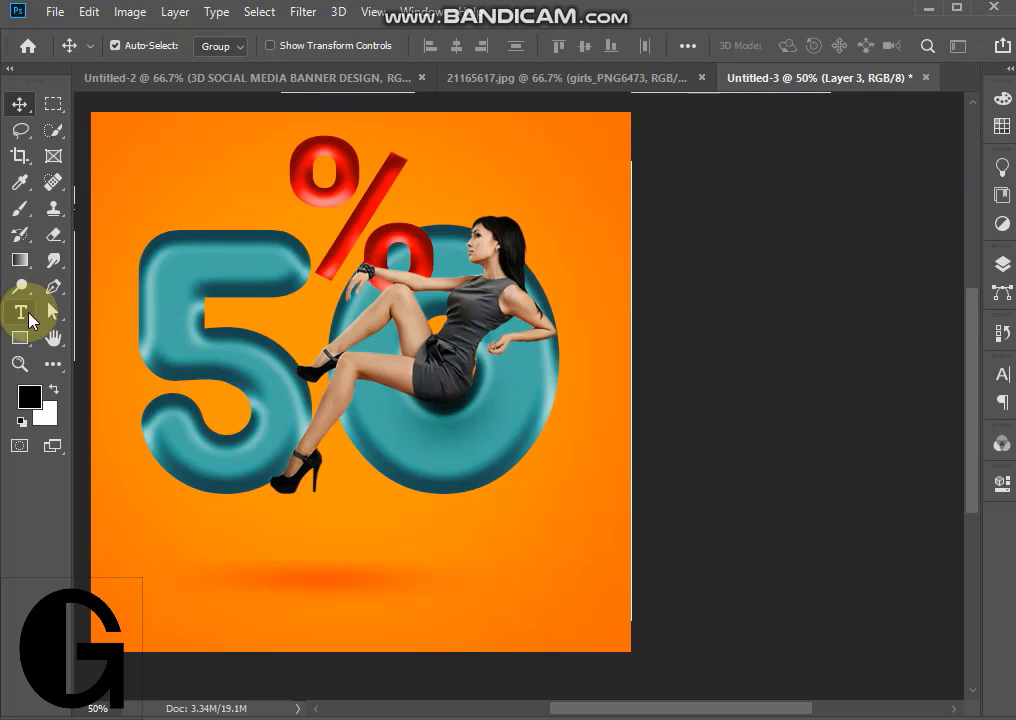
- Set up the Pen tool in Shape mode with no fill and a teal stroke matching the digits
click(53, 289)
click(233, 50)
click(137, 85)
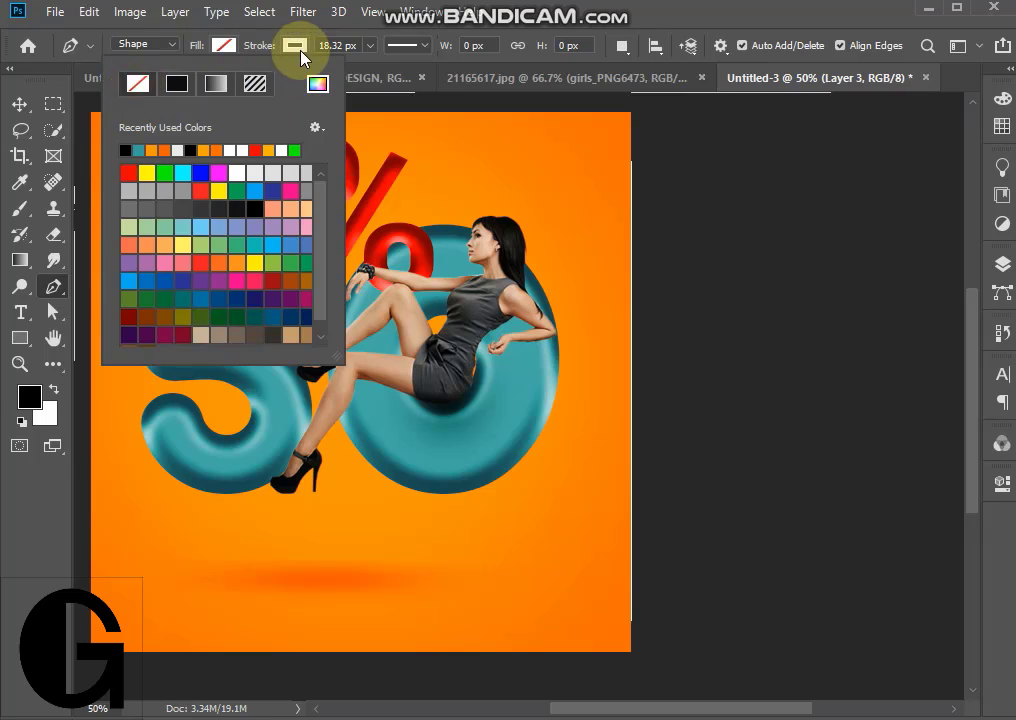
click(129, 175)
click(137, 88)
click(291, 47)
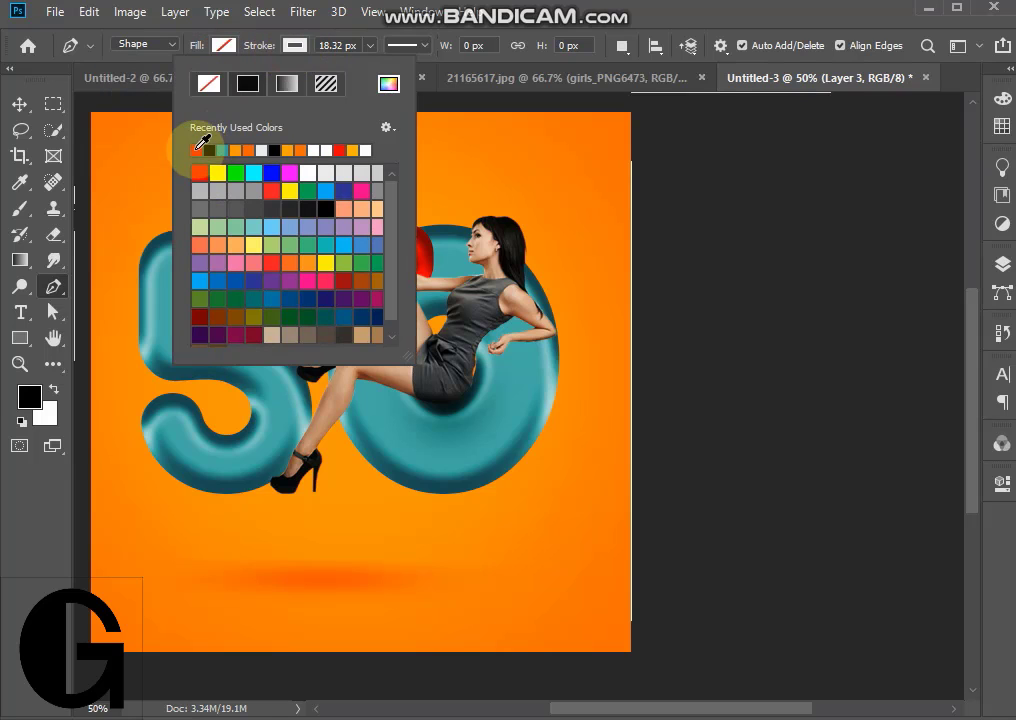
click(298, 49)
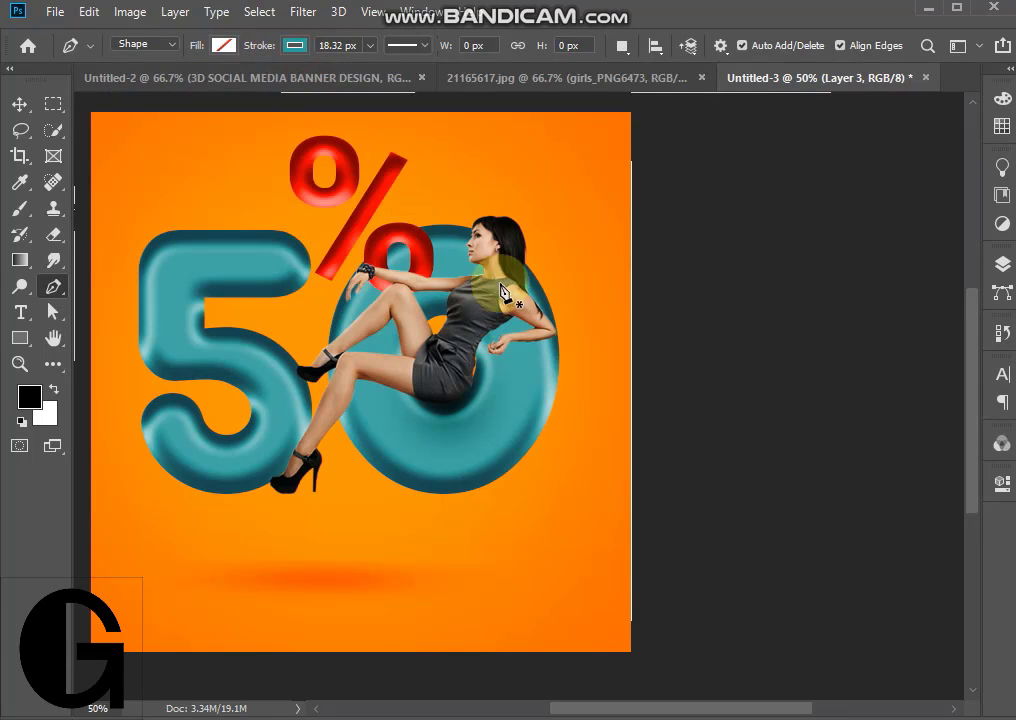
- Draw an arched curve from the 0's lower edge up to the woman's hand and back down to just below the 0
click(462, 491)
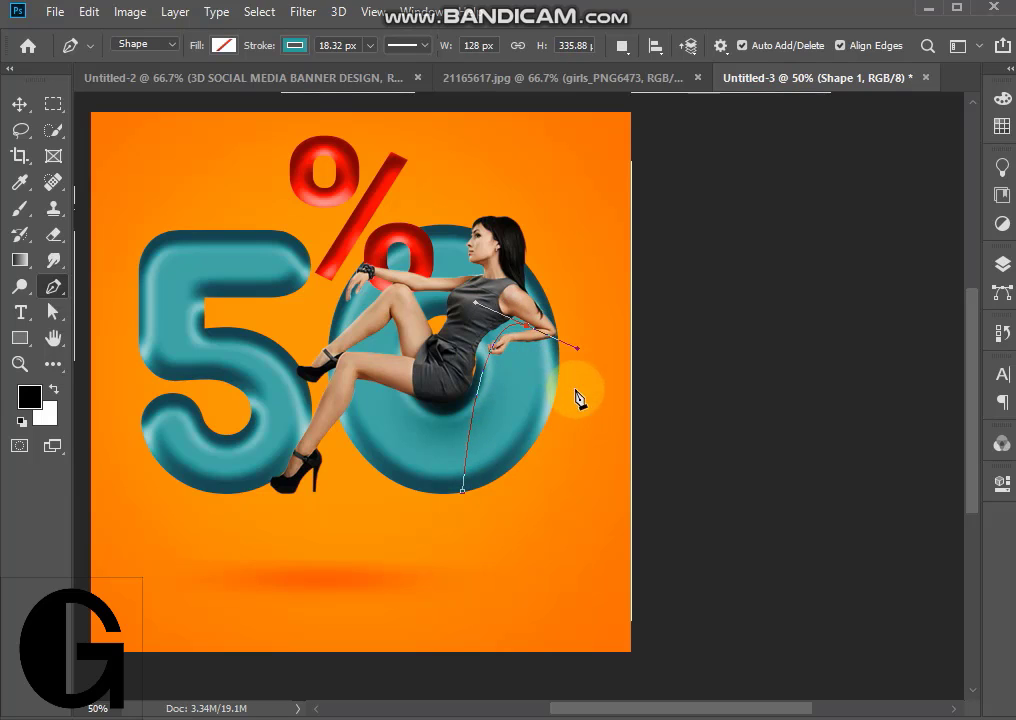
click(19, 104)
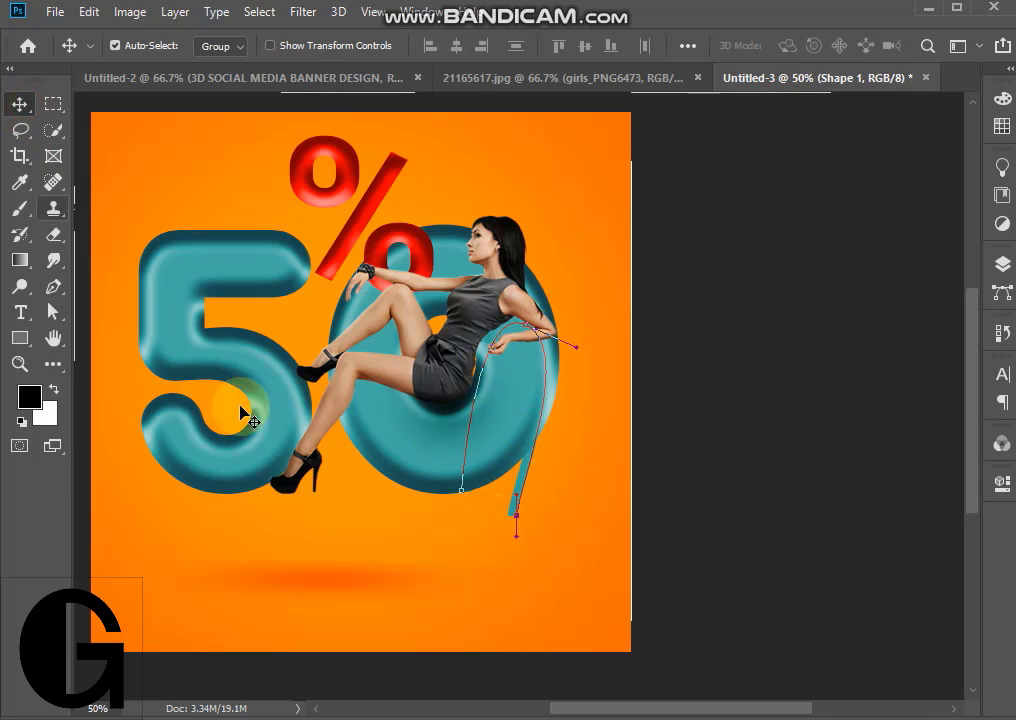
click(812, 432)
click(526, 482)
- Try moving the "50" layer directly below the girls_PNG6473 layer and undo the reordering
click(1001, 265)
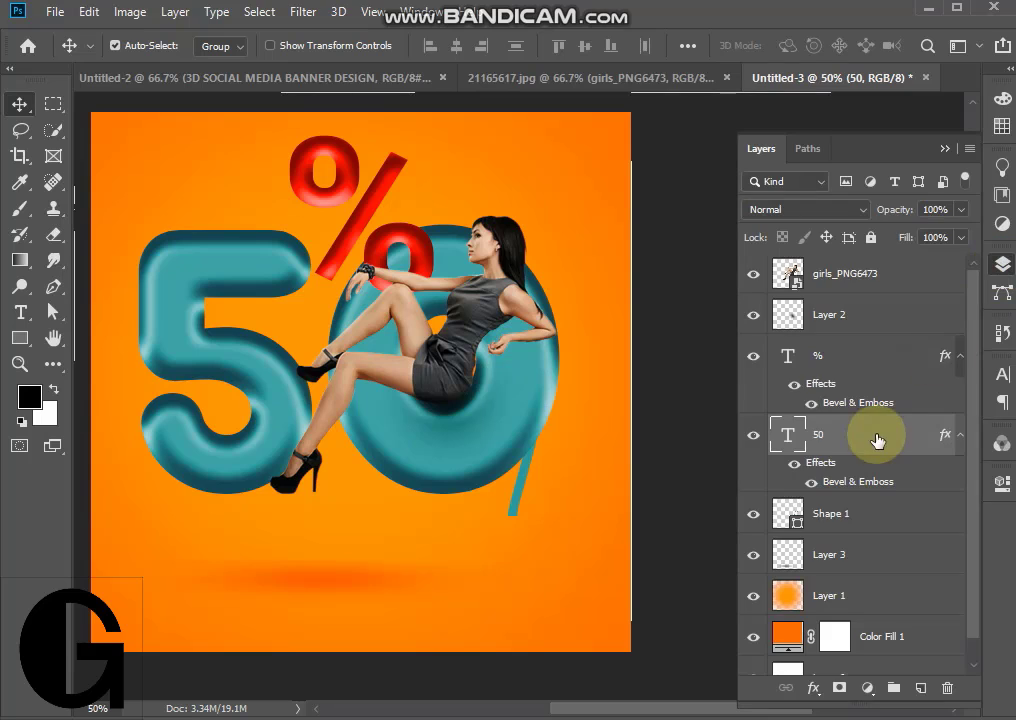
drag(880, 436, 897, 310)
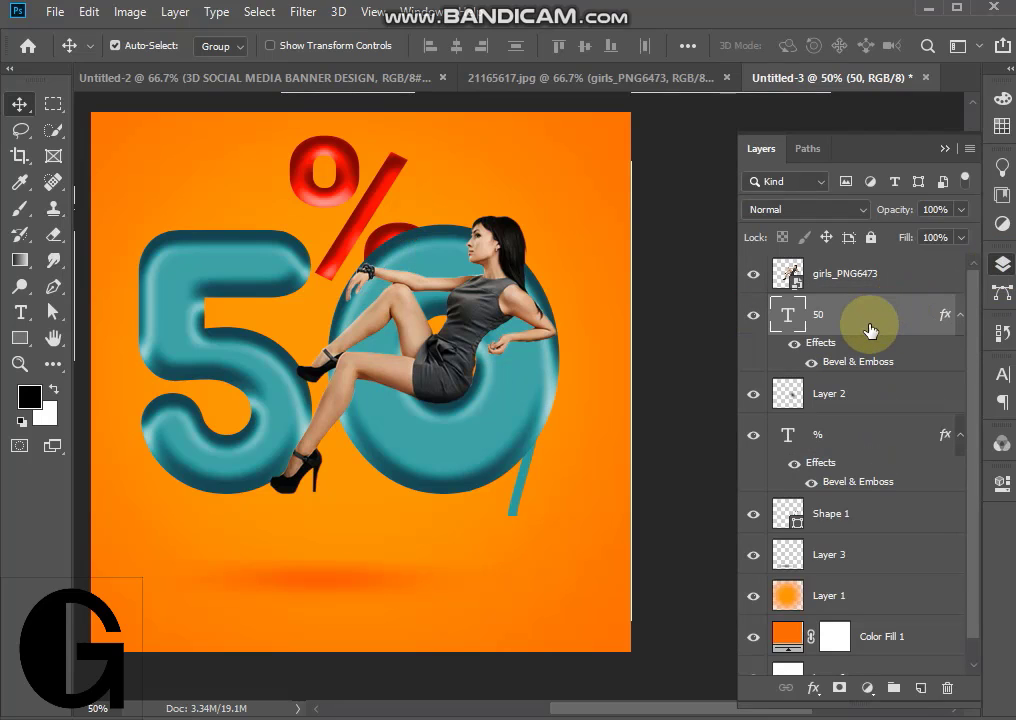
click(887, 516)
key(ctrl+z)
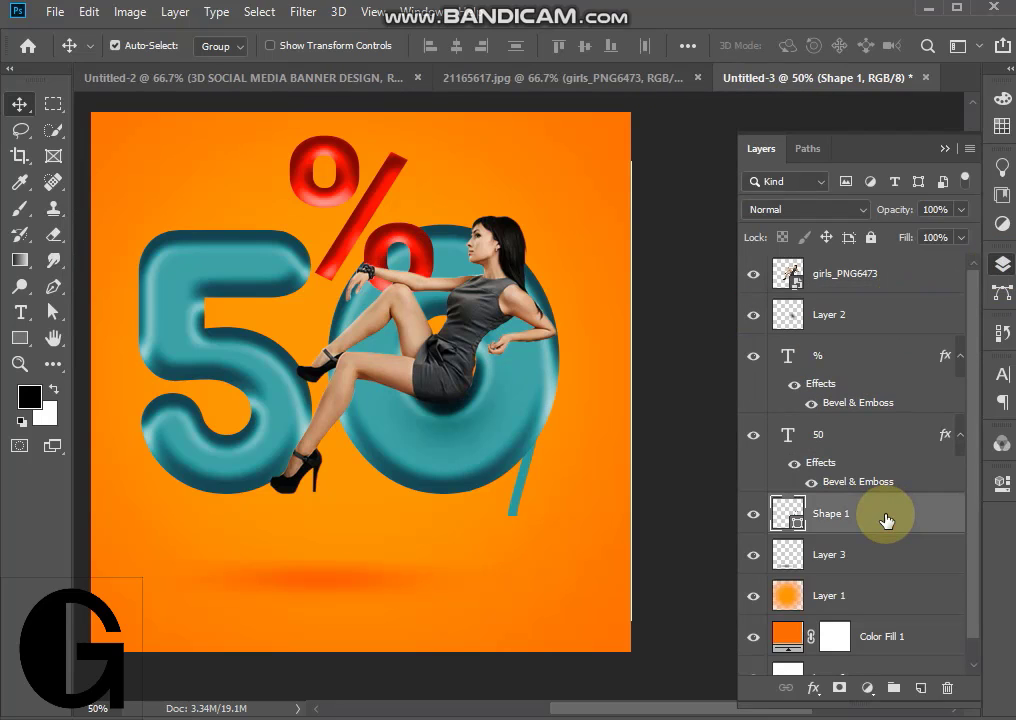
- Move the Shape 1 layer directly below girls_PNG6473 and shift the arched curve slightly down on the canvas
drag(890, 514, 893, 302)
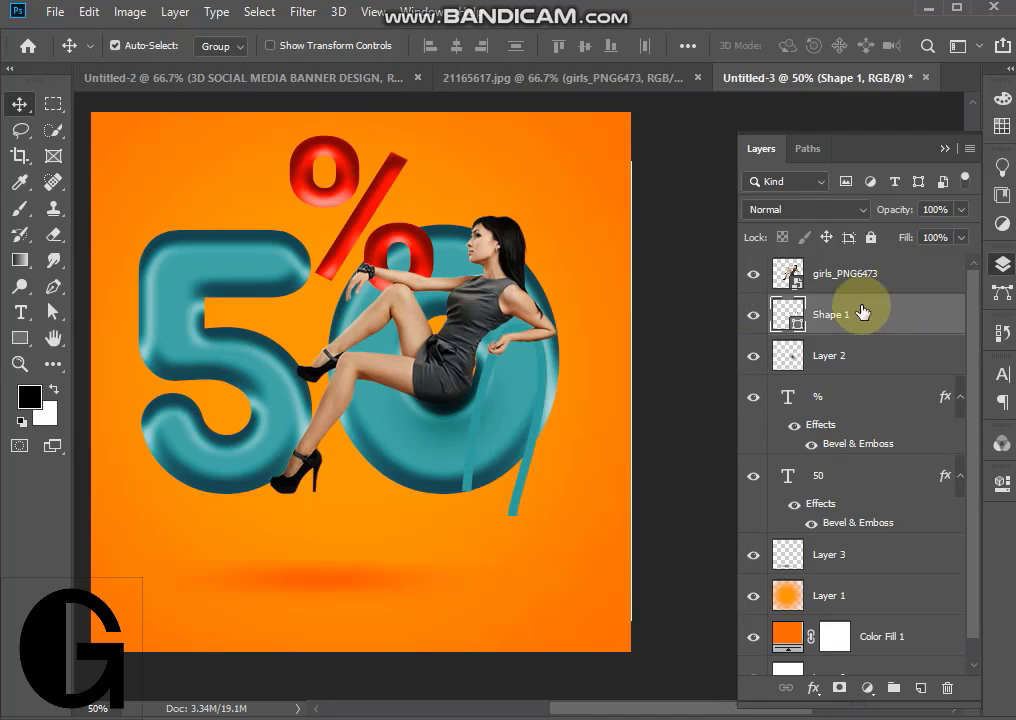
double_click(790, 315)
click(680, 408)
click(840, 397)
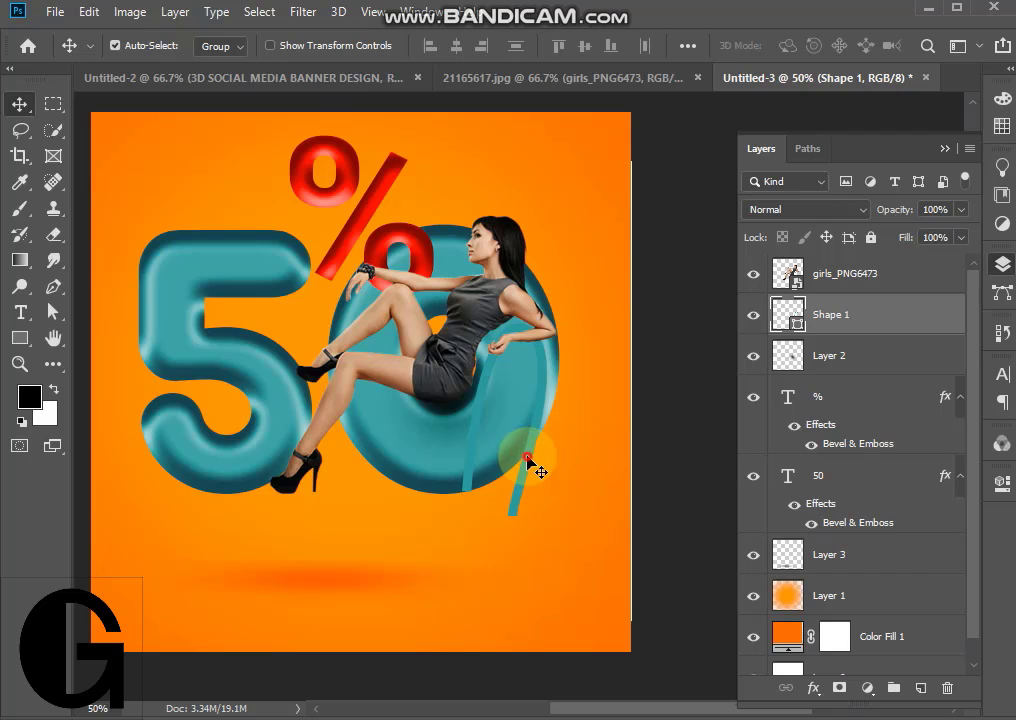
drag(527, 460, 528, 492)
scroll(907, 526, down, 1)
scroll(907, 526, up, 1)
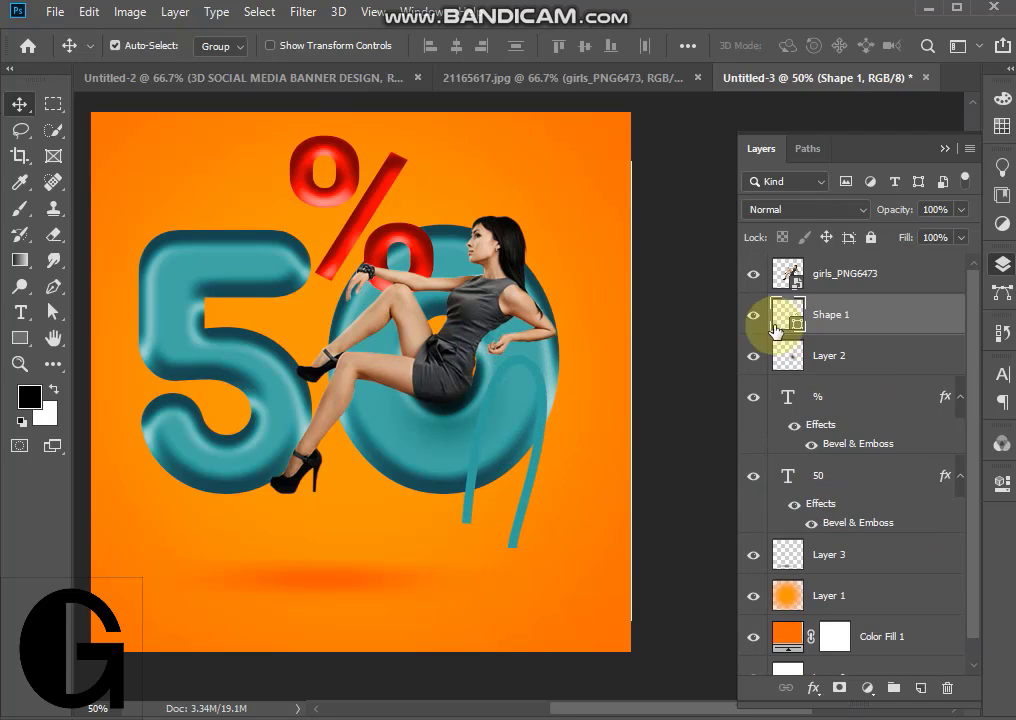
- Set the arched curve's stroke colour to red and move the curve up against the woman's hand
double_click(797, 329)
drag(664, 460, 701, 396)
click(858, 402)
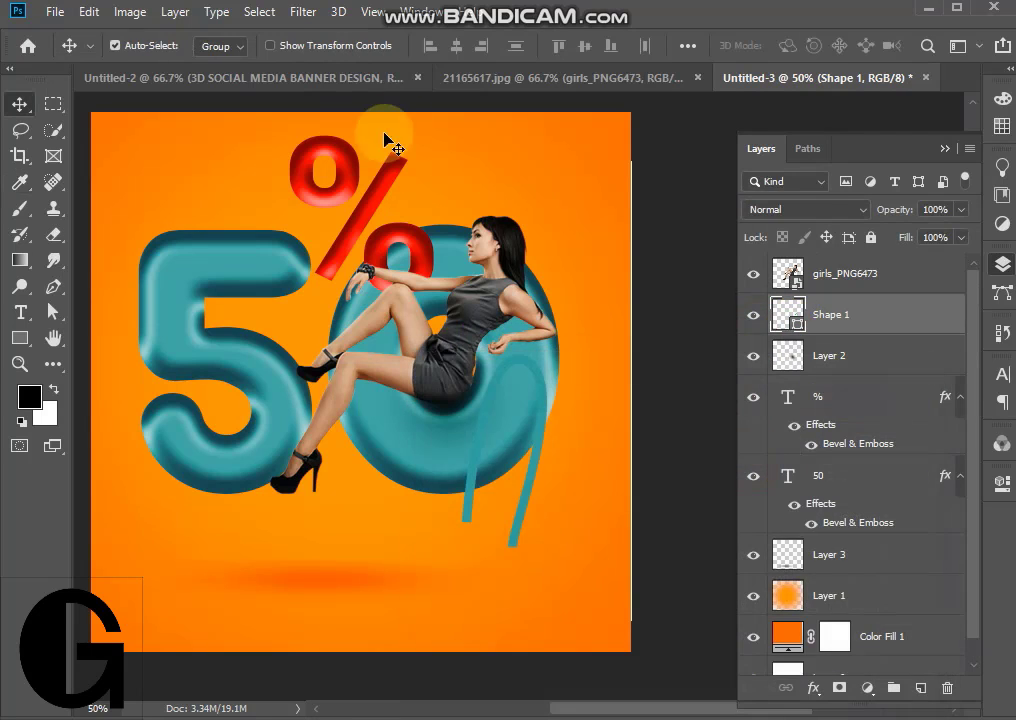
click(22, 339)
click(297, 45)
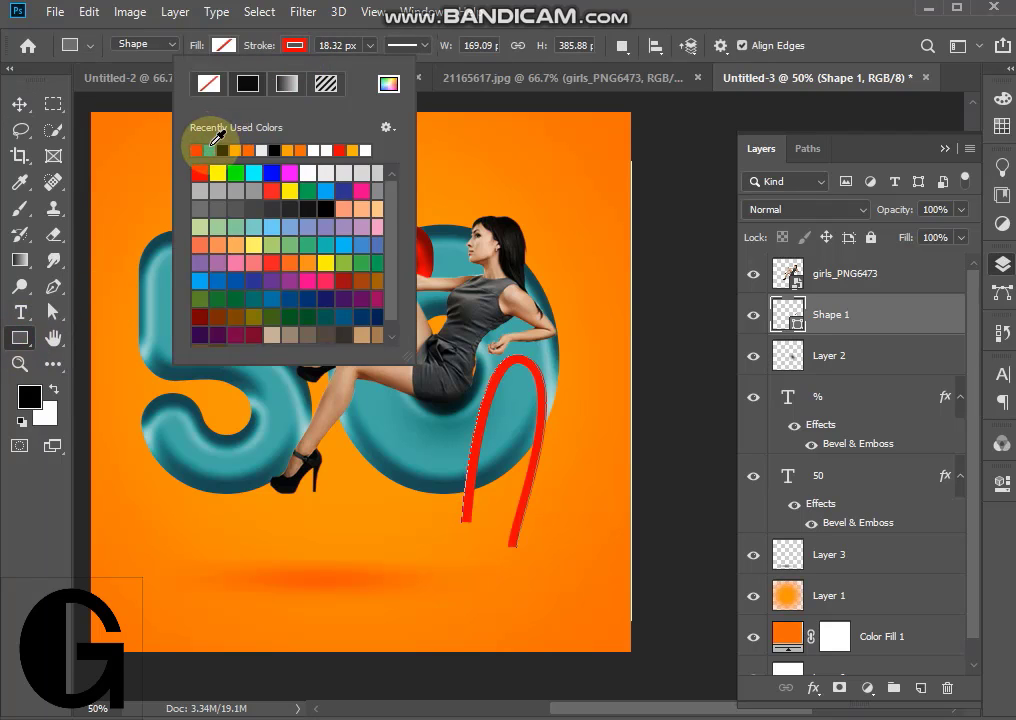
click(19, 104)
mouse_move(551, 404)
mouse_down()
mouse_move(537, 367)
mouse_move(540, 375)
mouse_up()
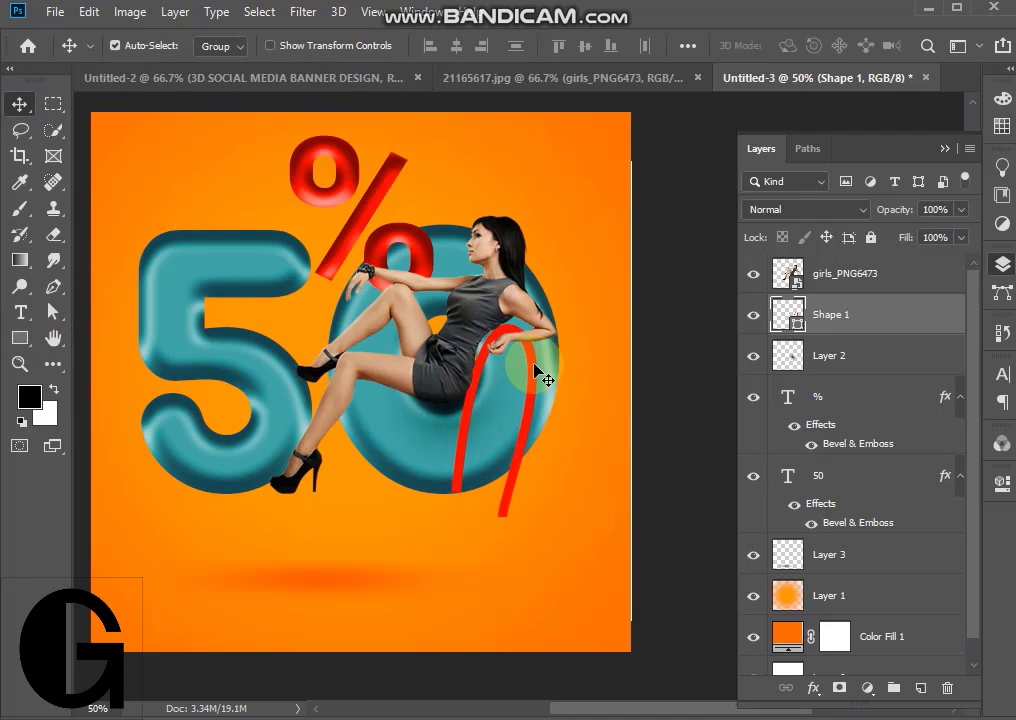
- Rotate the red curve by about -9.6° and reposition it so its arch passes around the woman's hand
click(19, 363)
click(512, 352)
click(514, 356)
click(514, 356)
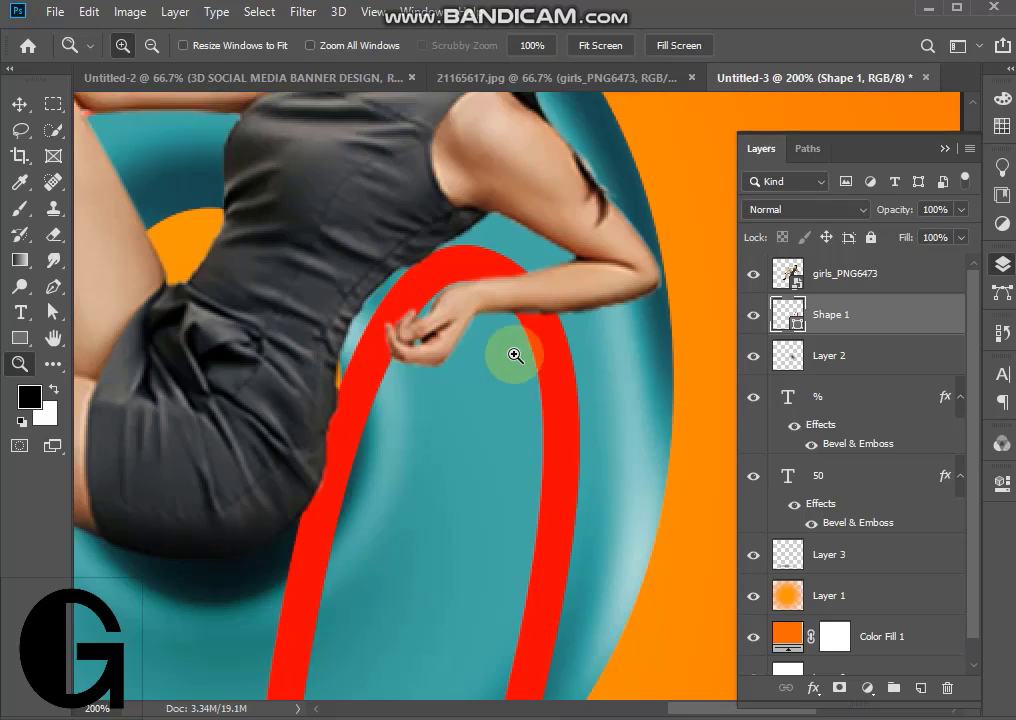
click(19, 104)
key(ctrl+t)
drag(592, 160, 536, 134)
drag(525, 300, 598, 303)
scroll(658, 538, down, 3)
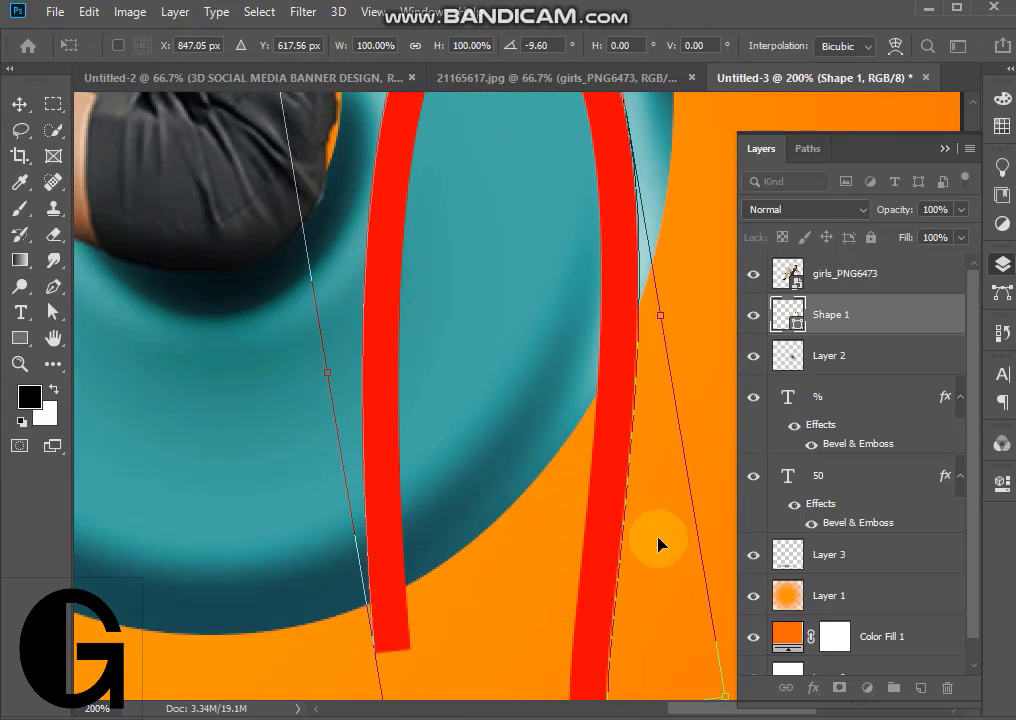
scroll(658, 543, up, 5)
click(19, 104)
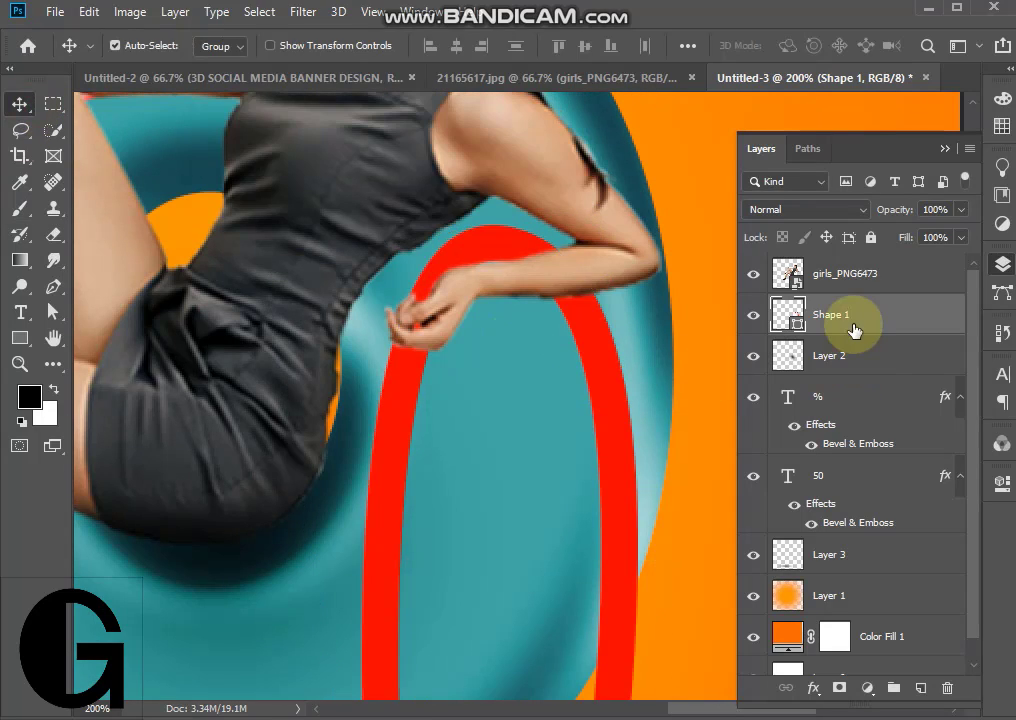
- Move Shape 1 above the girls_PNG6473 layer, add a layer mask to it and activate the Brush tool
drag(853, 330, 853, 265)
click(840, 688)
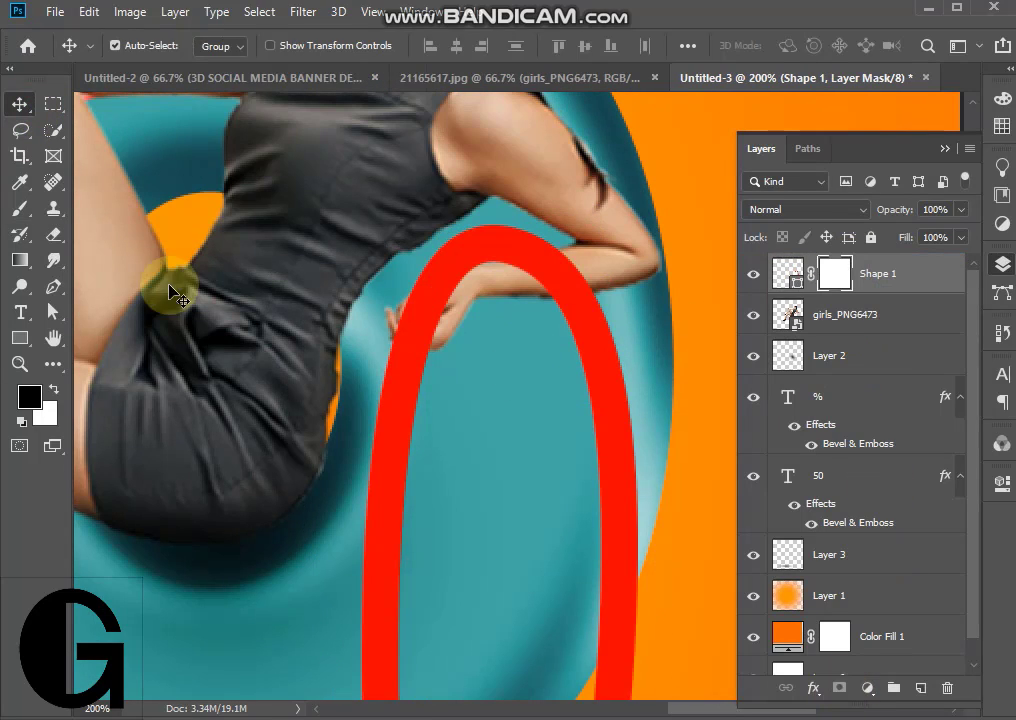
key(b)
key(p)
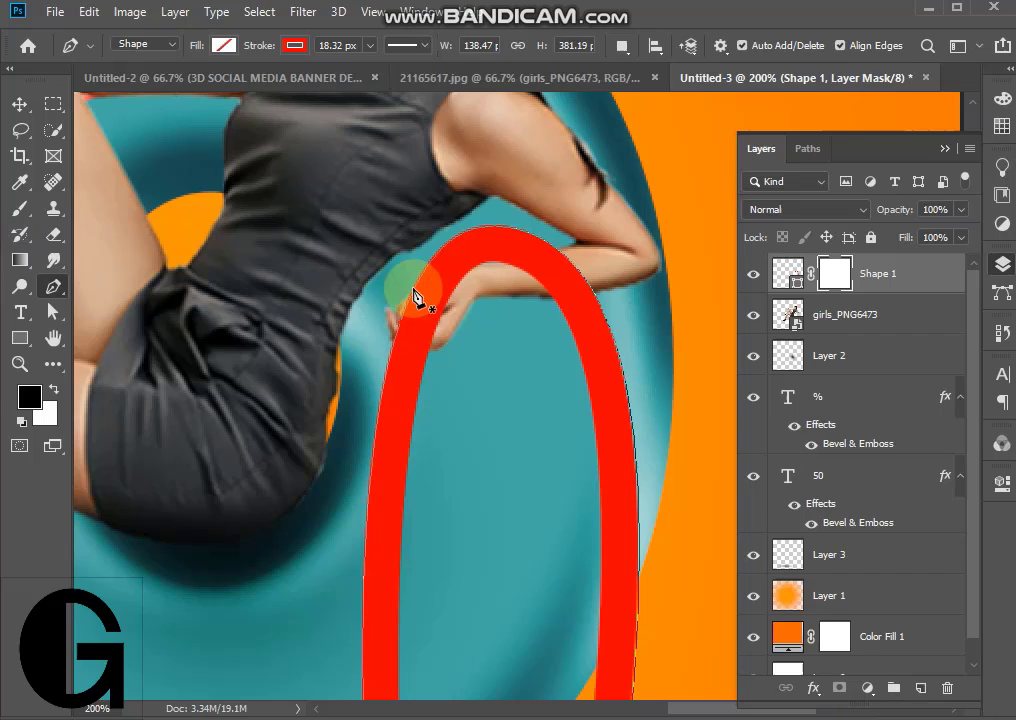
click(20, 218)
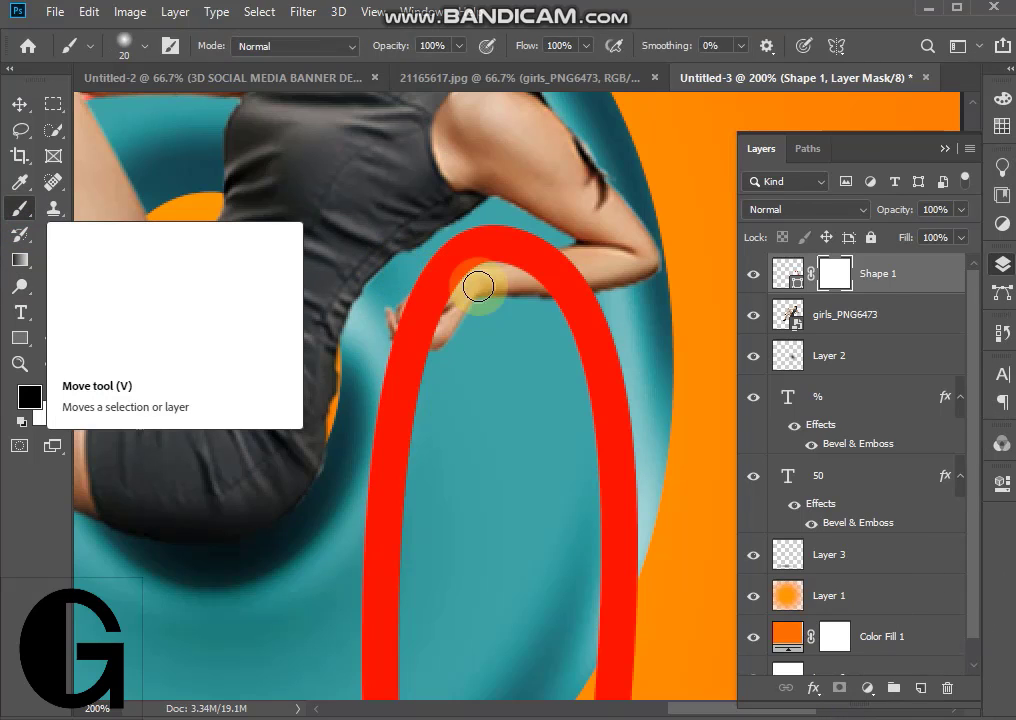
- Mask the curve where it covers the woman's hand, using 32% layer opacity while painting and restoring it to 100%
click(960, 209)
drag(962, 231, 900, 236)
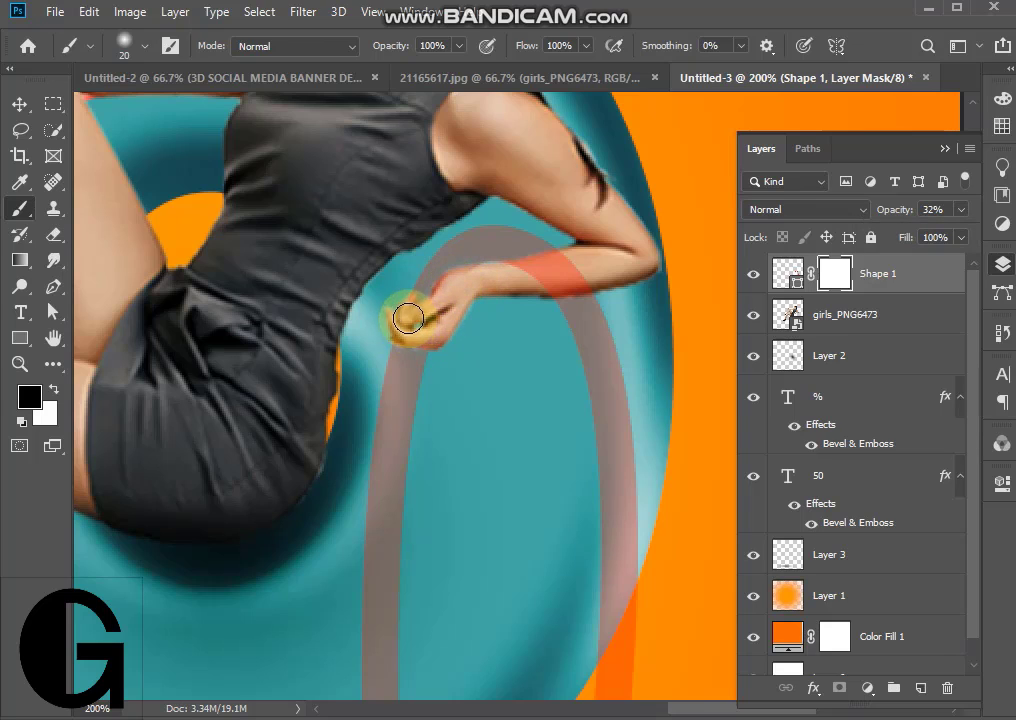
click(960, 209)
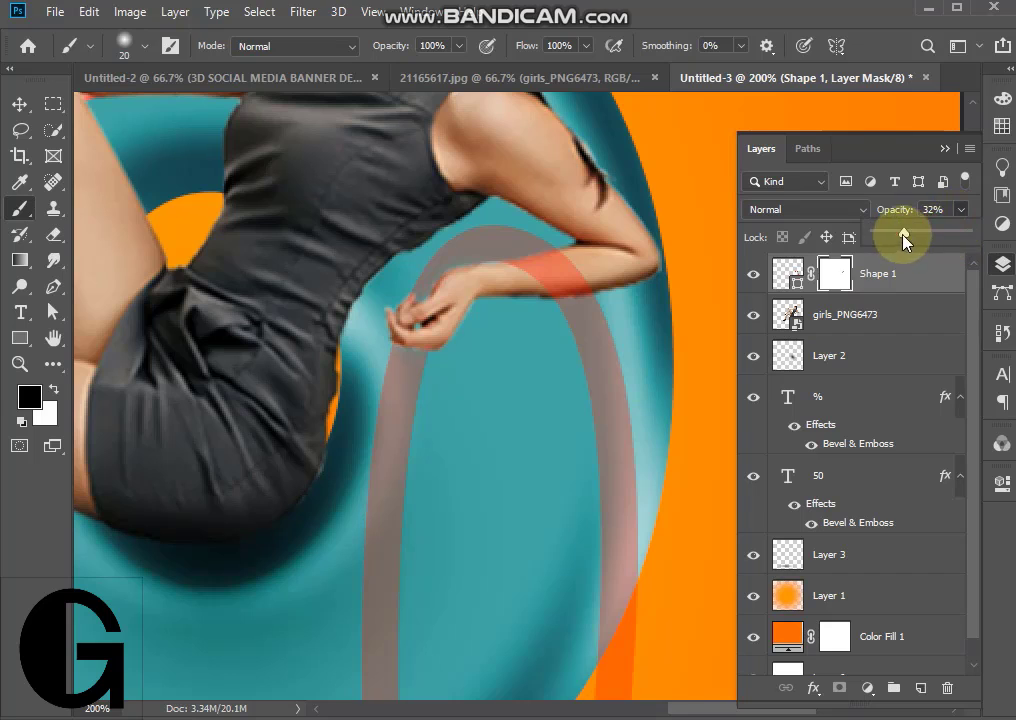
drag(903, 234, 966, 232)
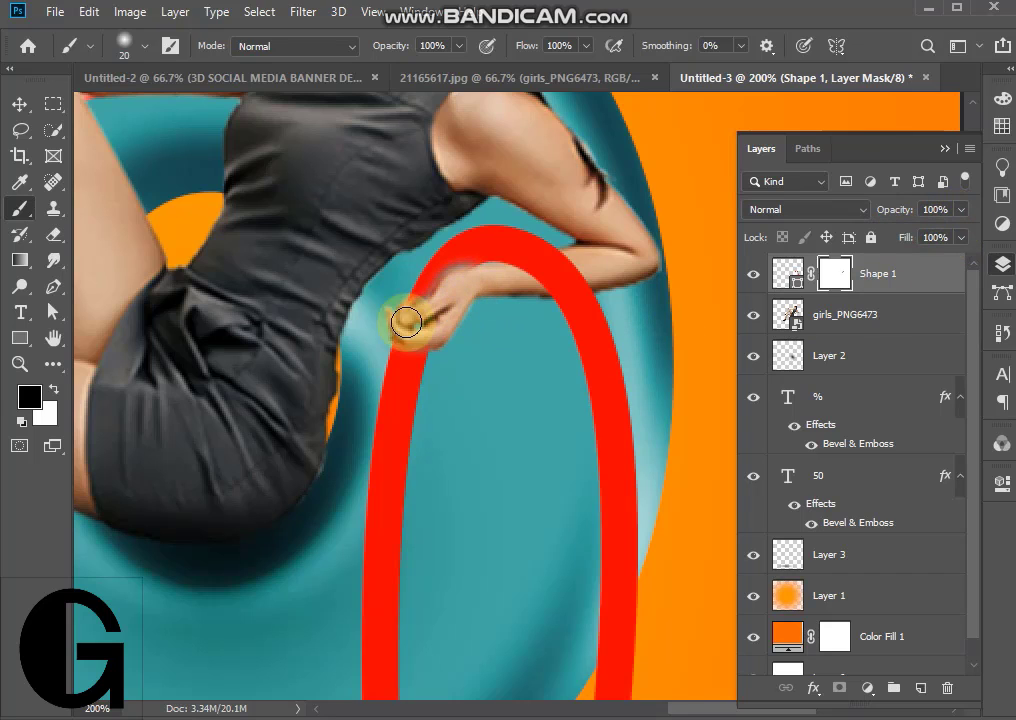
drag(406, 320, 420, 318)
- Convert the masked Shape 1 layer to a smart object
click(20, 104)
right_click(912, 290)
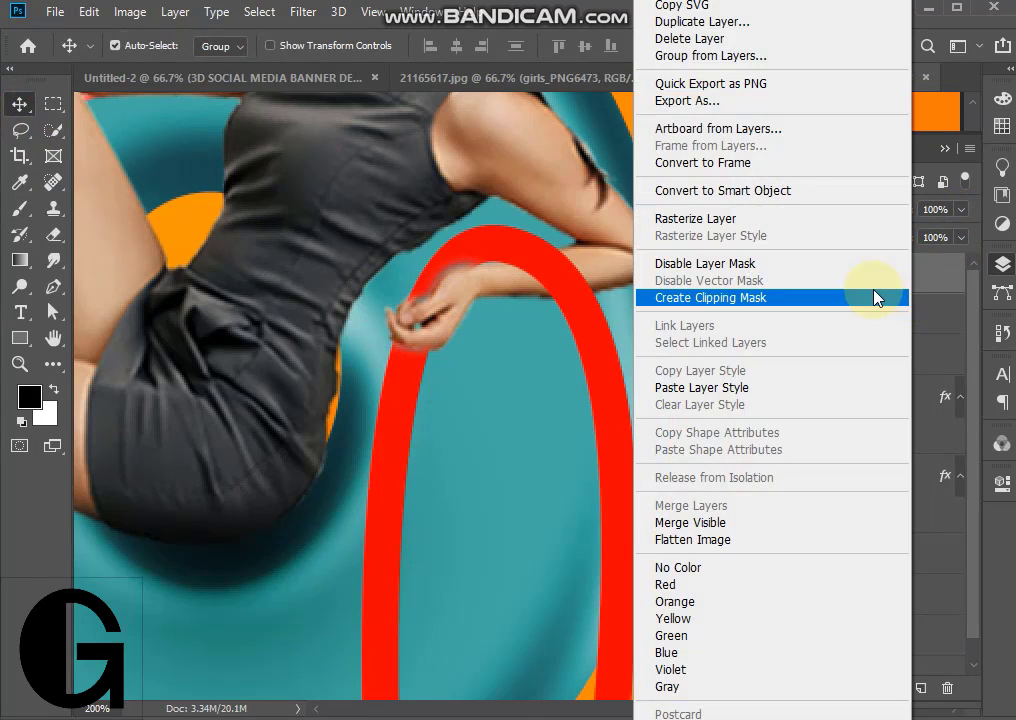
click(797, 203)
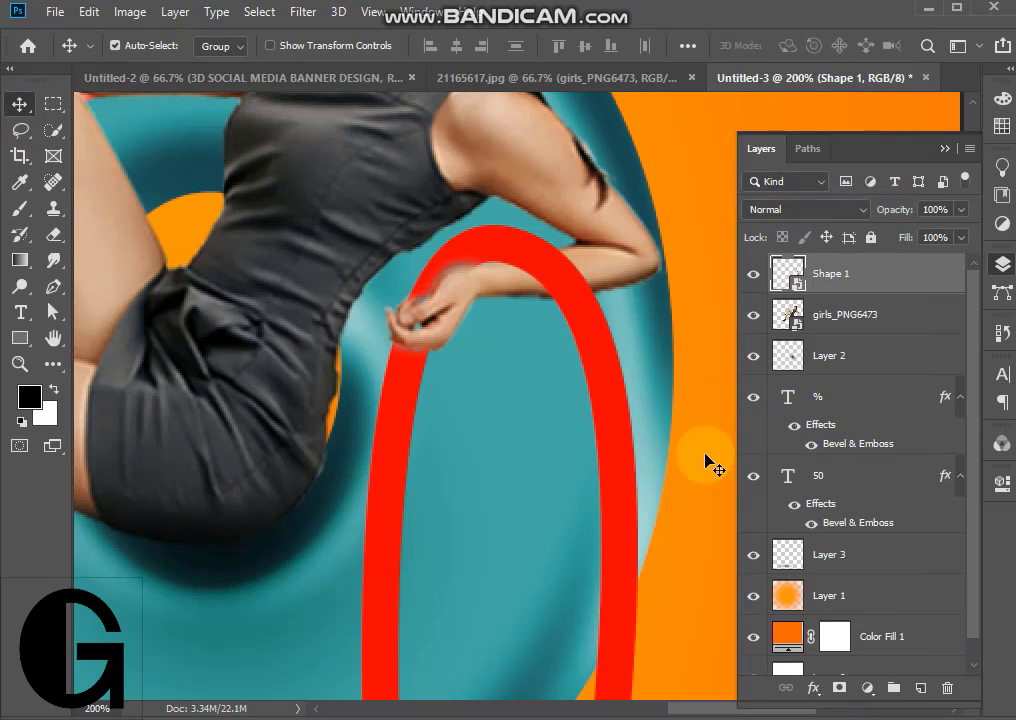
- Copy the layer style of the % text layer and paste it onto the Shape 1 layer
click(866, 407)
right_click(866, 407)
click(695, 606)
click(907, 274)
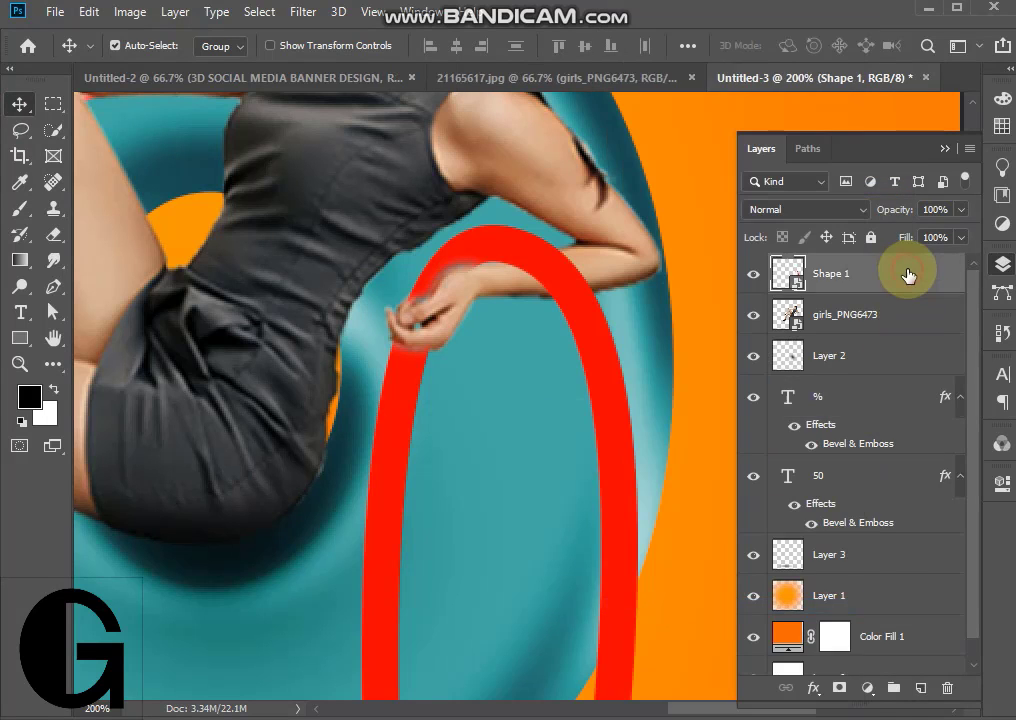
right_click(905, 274)
click(798, 438)
key(z)
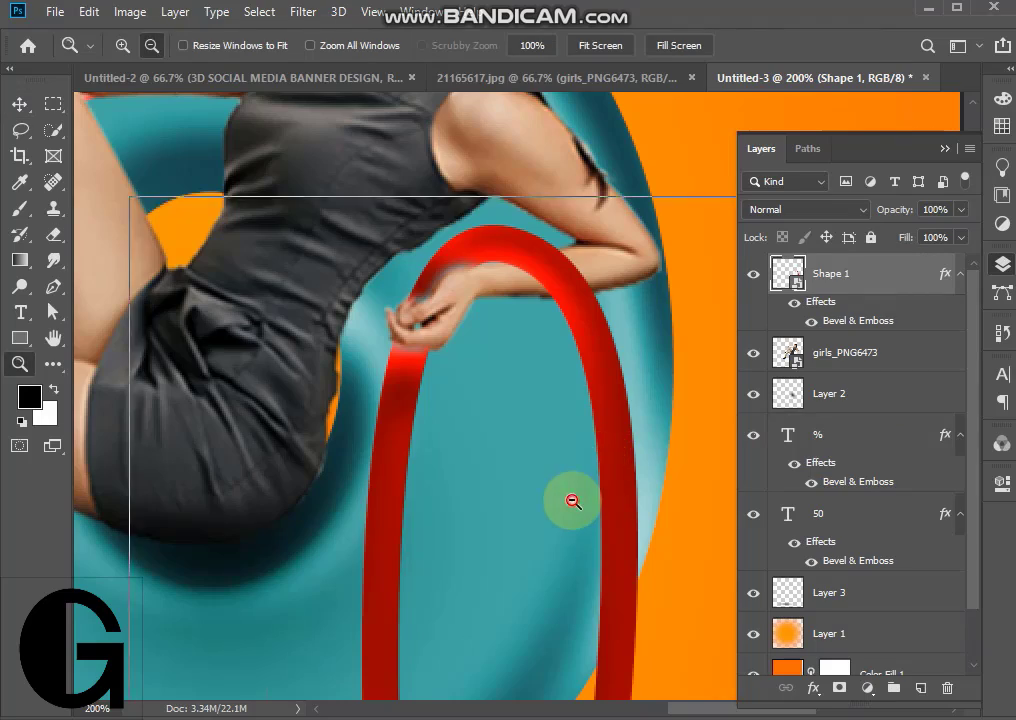
alt+click(592, 545)
alt+click(456, 493)
alt+click(456, 497)
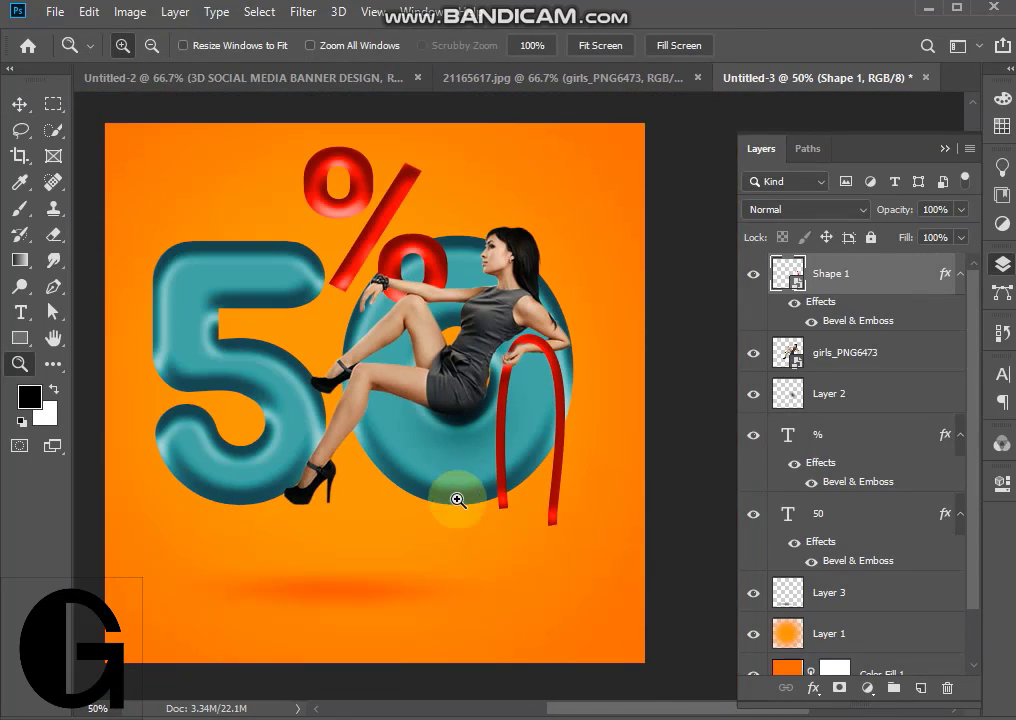
- Set Shape 1's Bevel & Emboss to Chisel Hard, depth 865%, size 18 px and soften 10 px, with a stepped gloss contour
double_click(898, 320)
drag(470, 265, 852, 181)
click(962, 467)
click(901, 517)
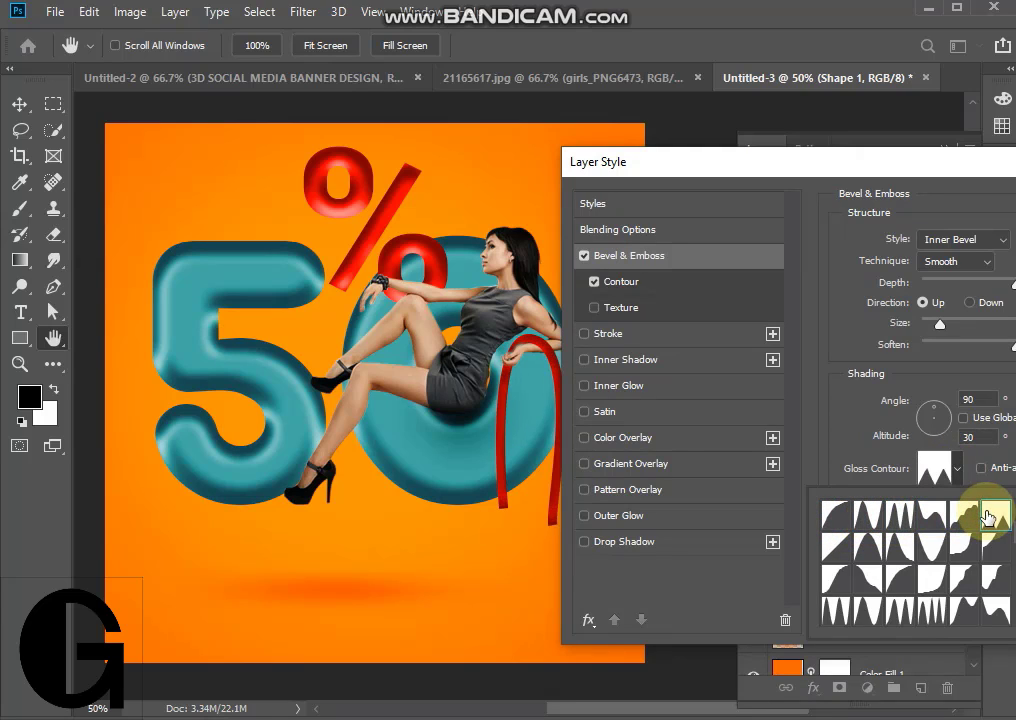
click(995, 610)
click(936, 610)
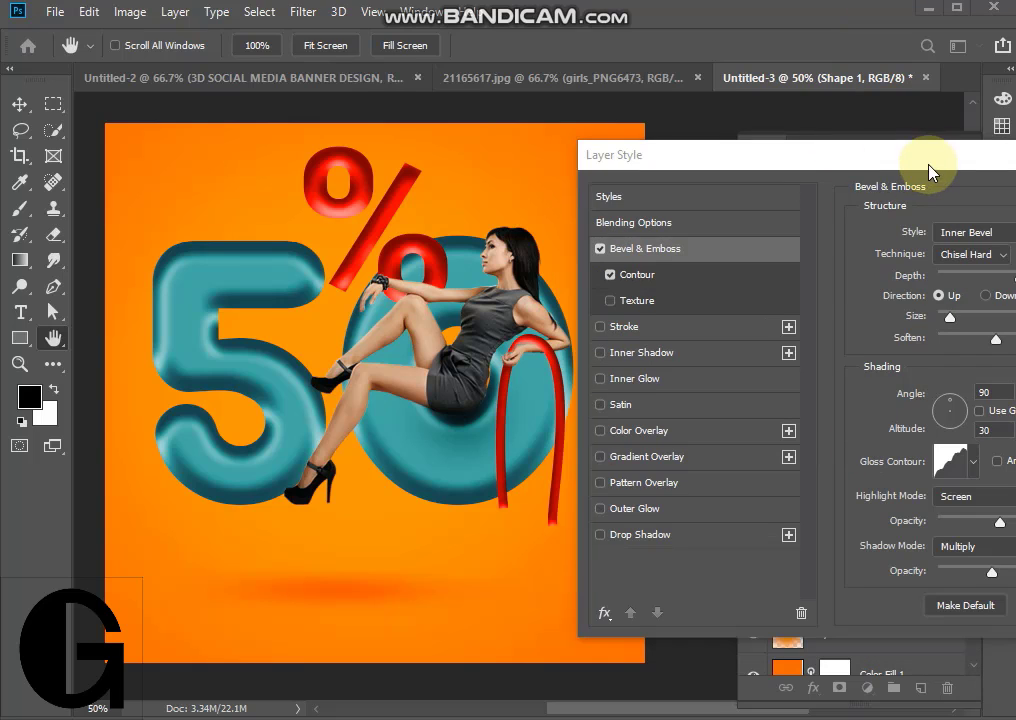
drag(928, 170, 786, 140)
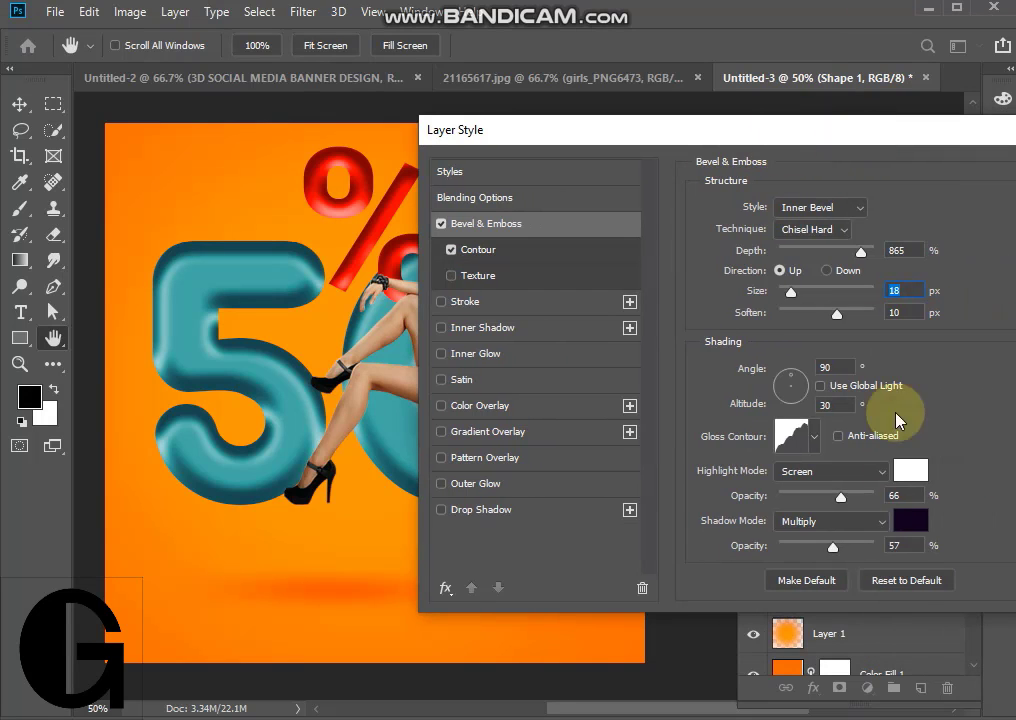
click(812, 445)
click(945, 377)
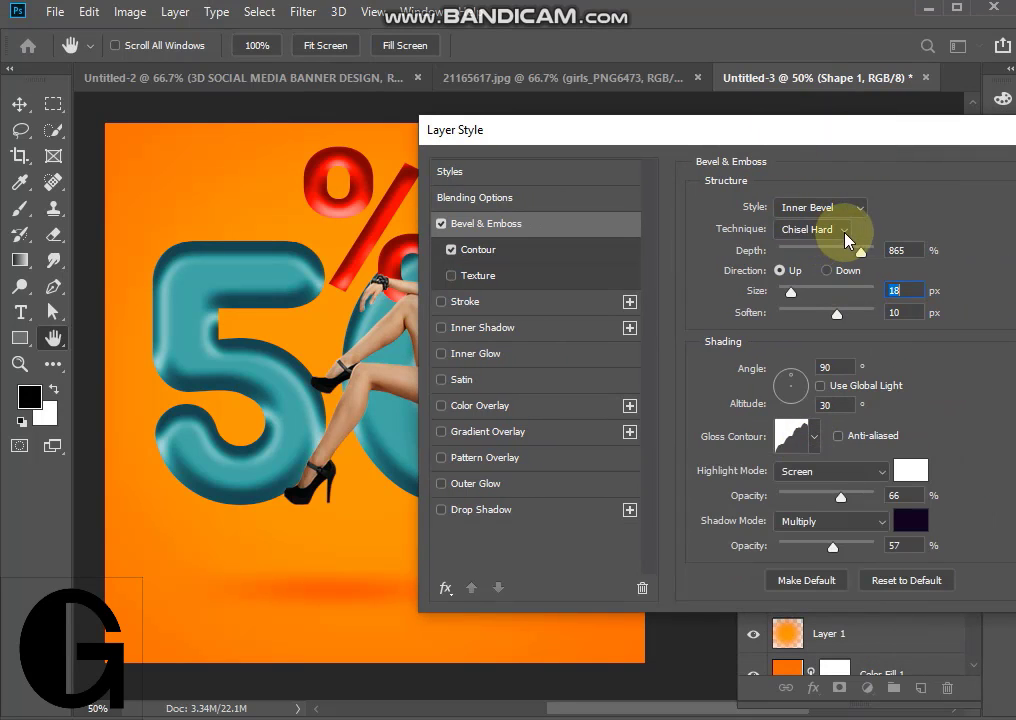
click(820, 268)
drag(706, 140, 872, 169)
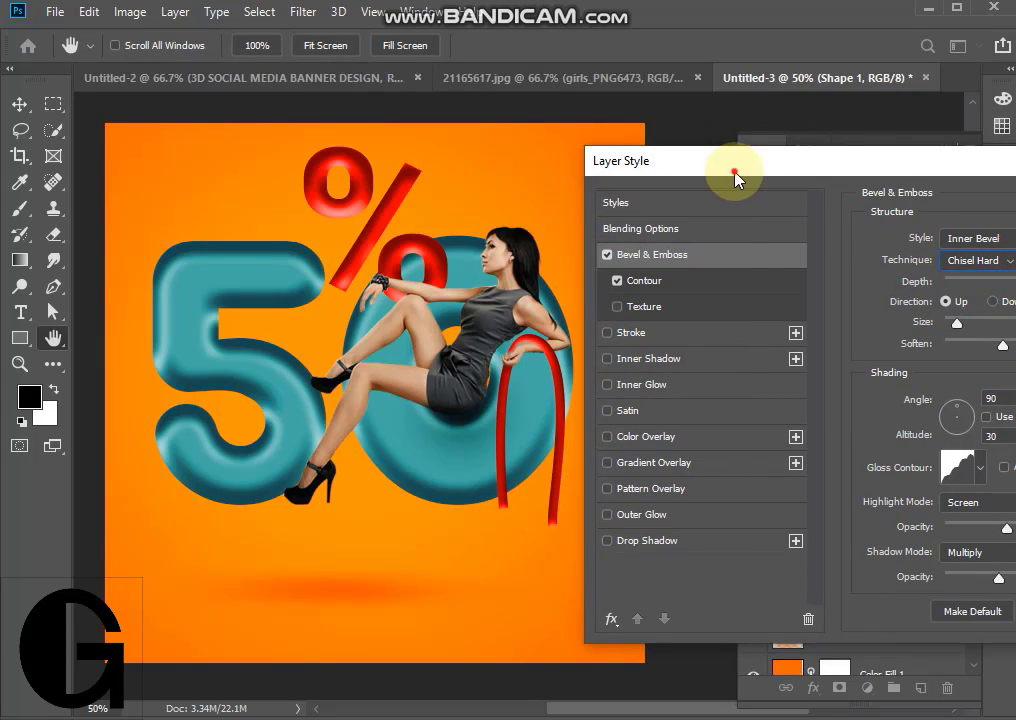
drag(733, 172, 370, 172)
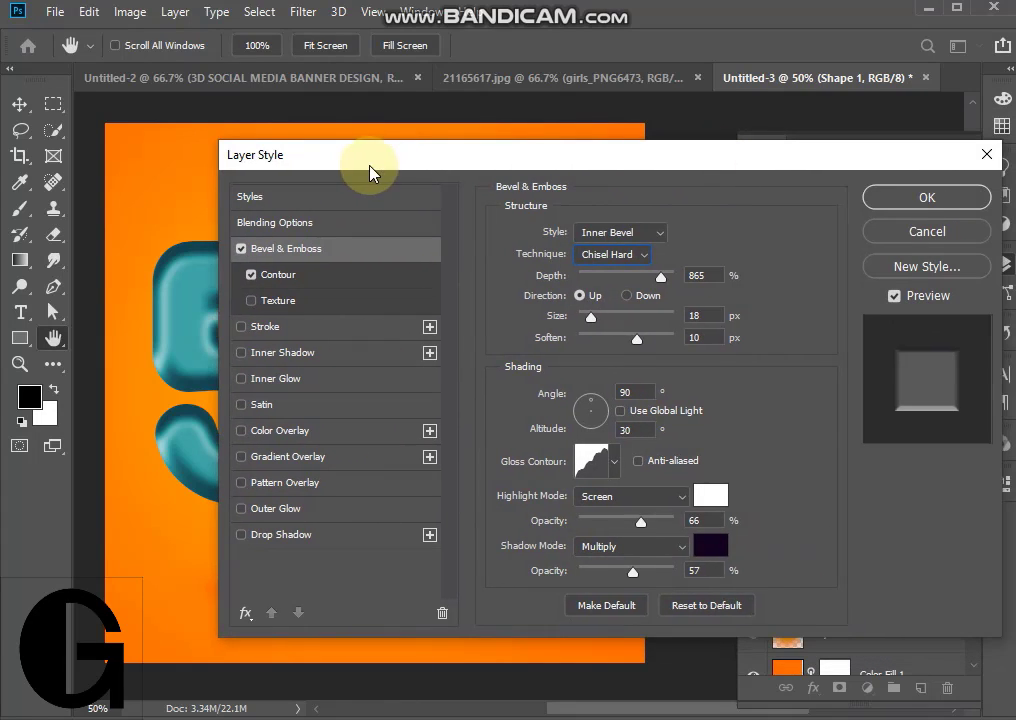
click(896, 203)
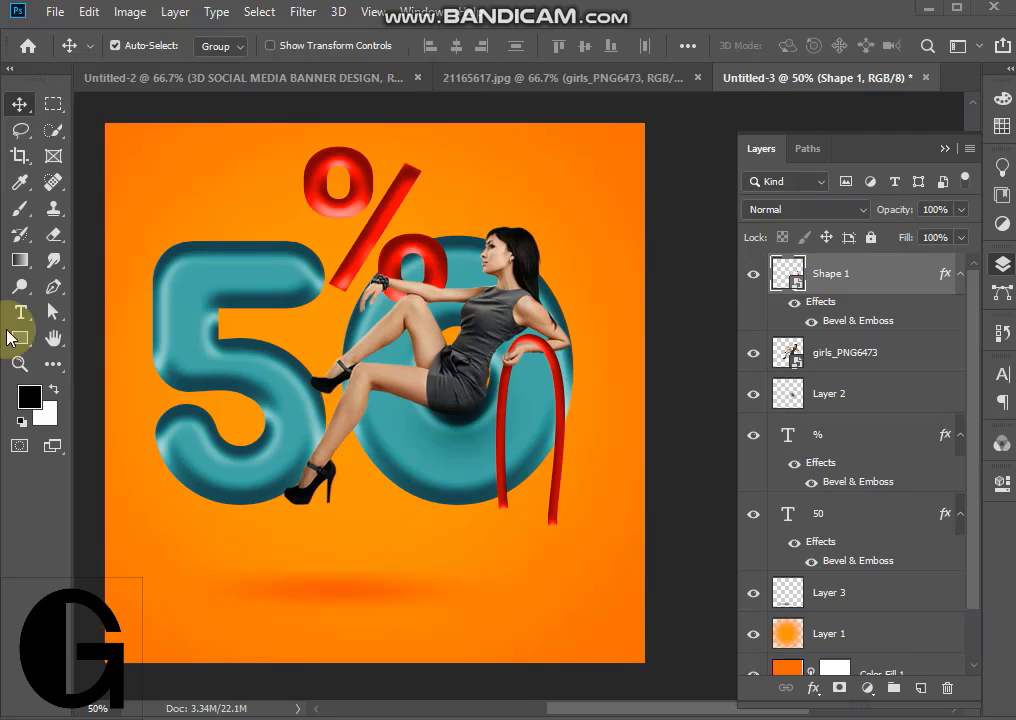
- Draw a rectangle of about 298 × 240 px with teal fill and no stroke, placed over the red curve's lower ends
click(18, 338)
drag(406, 536, 555, 655)
click(293, 45)
click(208, 84)
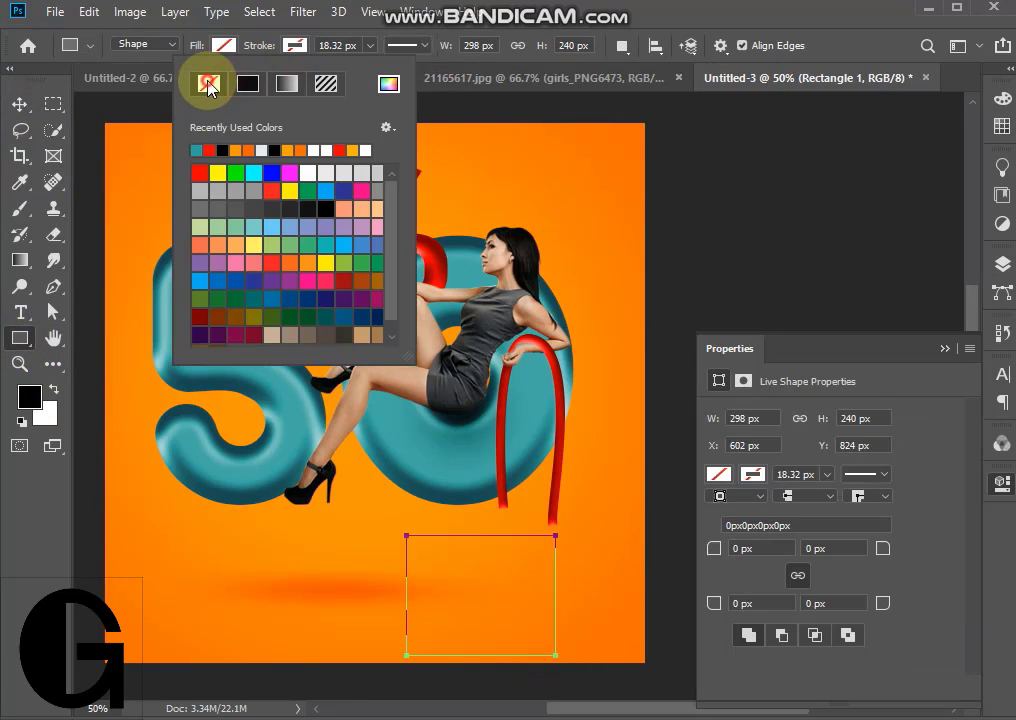
click(224, 45)
click(126, 150)
click(19, 104)
drag(527, 597, 576, 574)
- Round all four corners of the teal rectangle to 98 px
drag(759, 550, 690, 569)
key(Up)
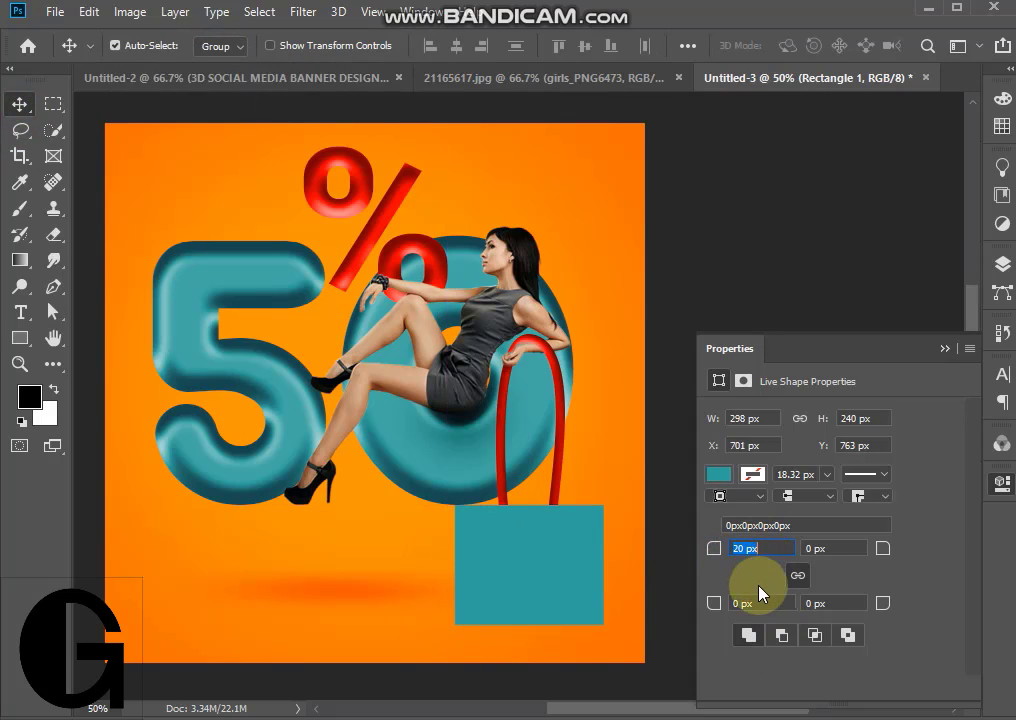
key(Up)
key(Up)
key(Up)
key(Up)
key(Up)
key(Up)
key(Up)
key(Up)
key(Up)
key(Up)
key(Up)
key(Up)
key(Up)
key(Up)
key(Up)
key(Up)
key(Up)
key(Up)
key(Up)
key(Up)
click(768, 548)
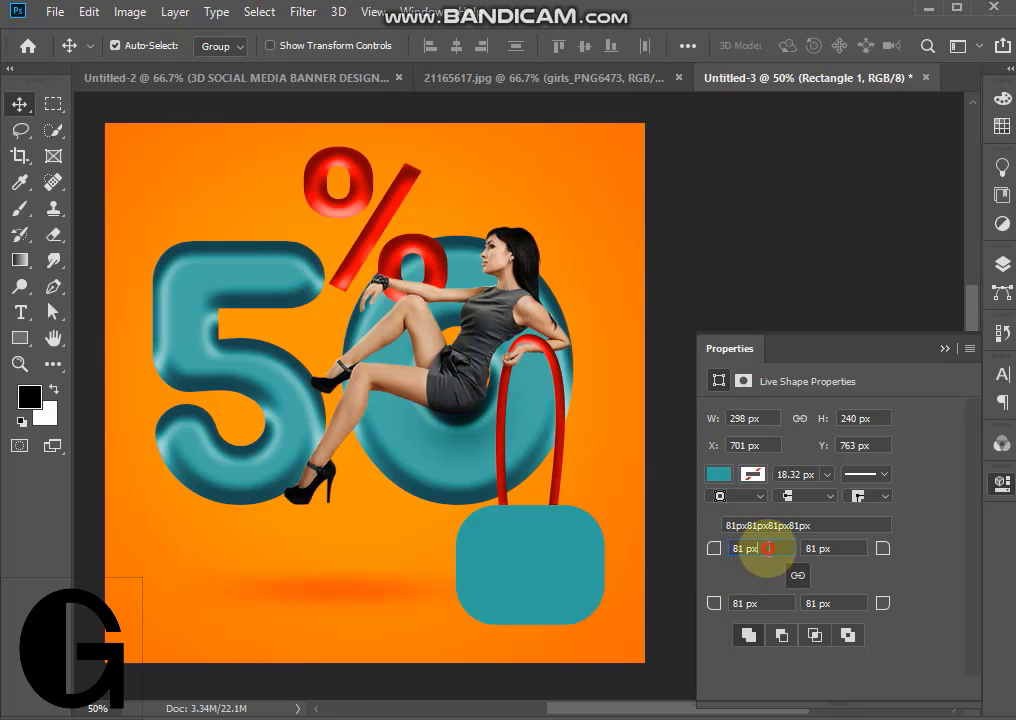
key(Up)
key(Up)
key(Up)
key(Up)
key(Up)
key(Up)
key(Up)
key(Up)
key(Up)
key(Up)
key(Up)
key(Up)
key(Up)
key(Up)
key(Up)
key(Up)
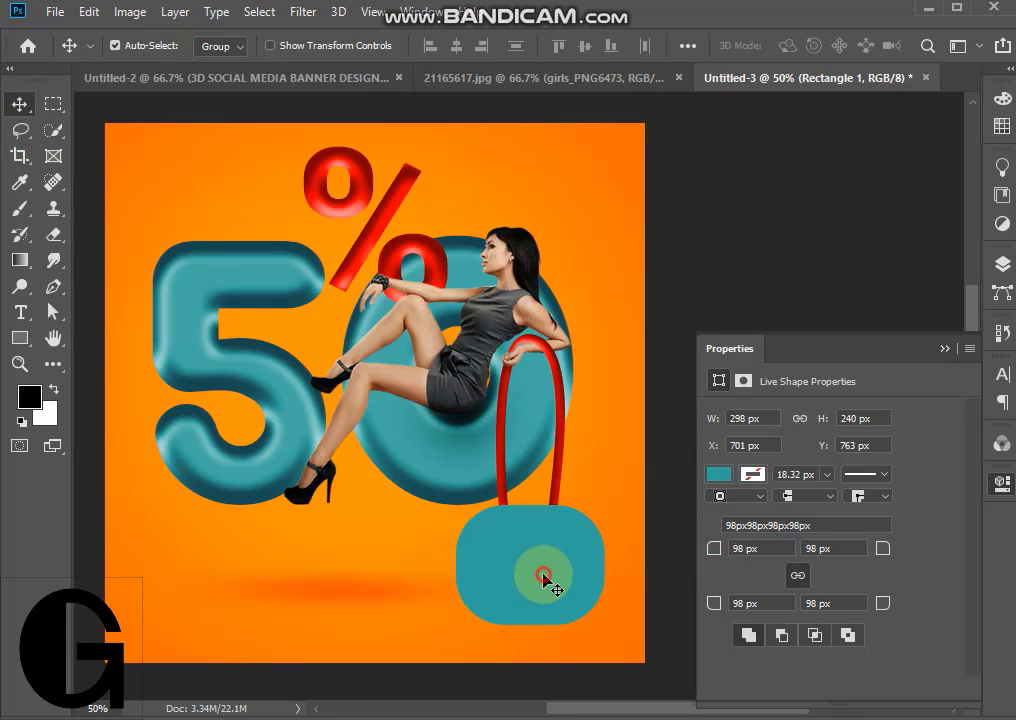
drag(544, 579, 549, 579)
- Copy the layer style of the "50" text layer and paste it onto the Rectangle 1 layer
click(1001, 264)
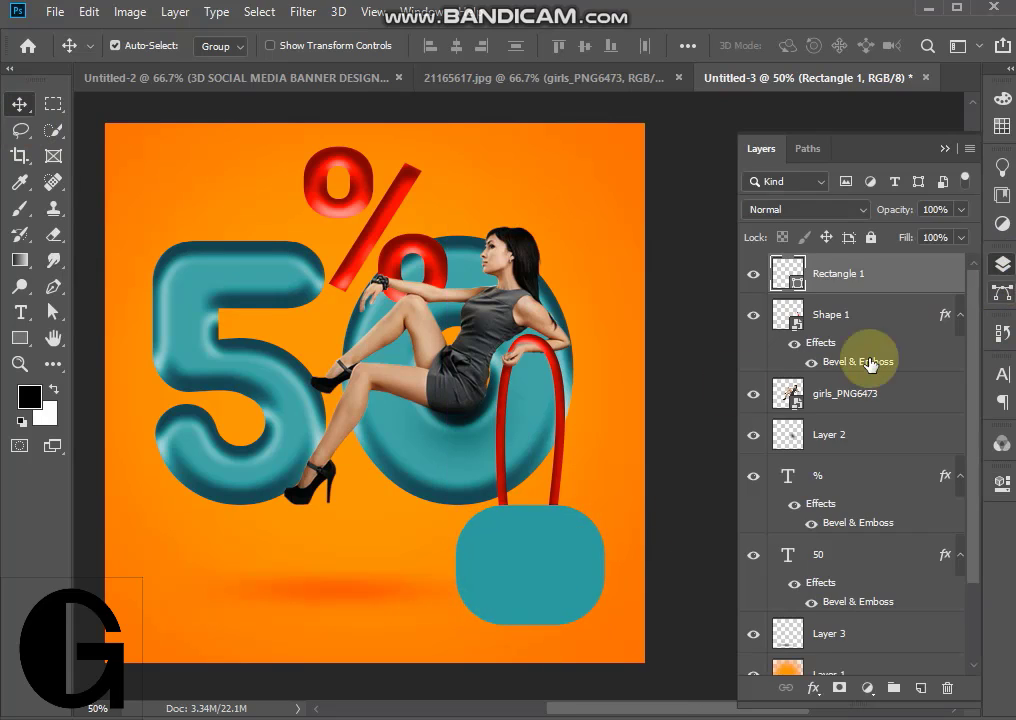
click(410, 484)
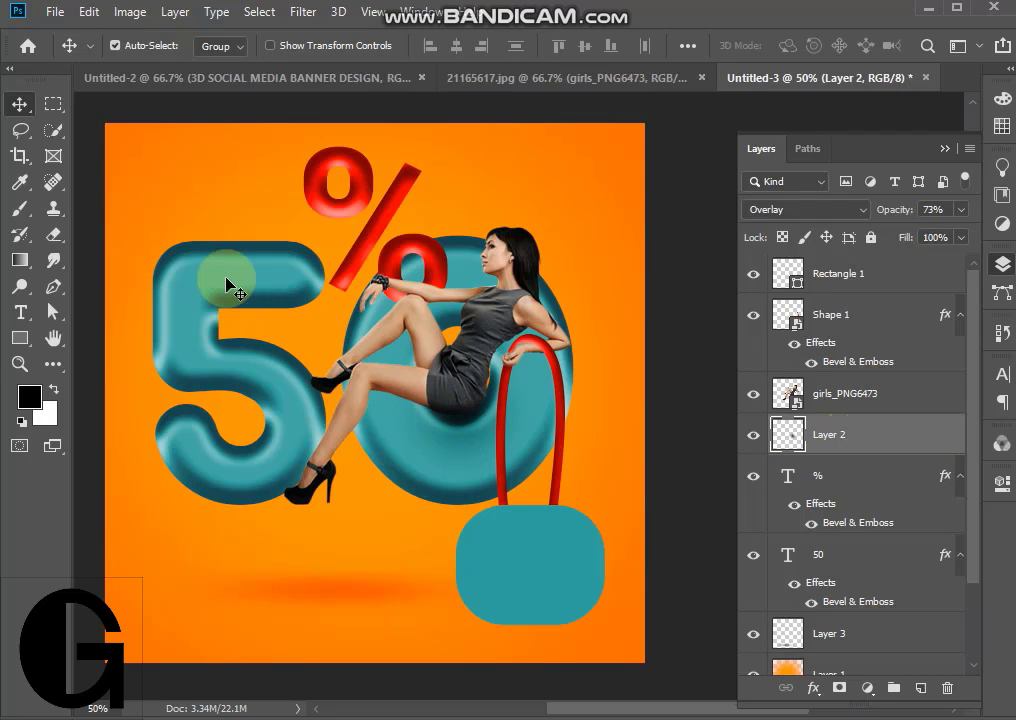
click(873, 560)
right_click(873, 560)
click(697, 607)
click(898, 262)
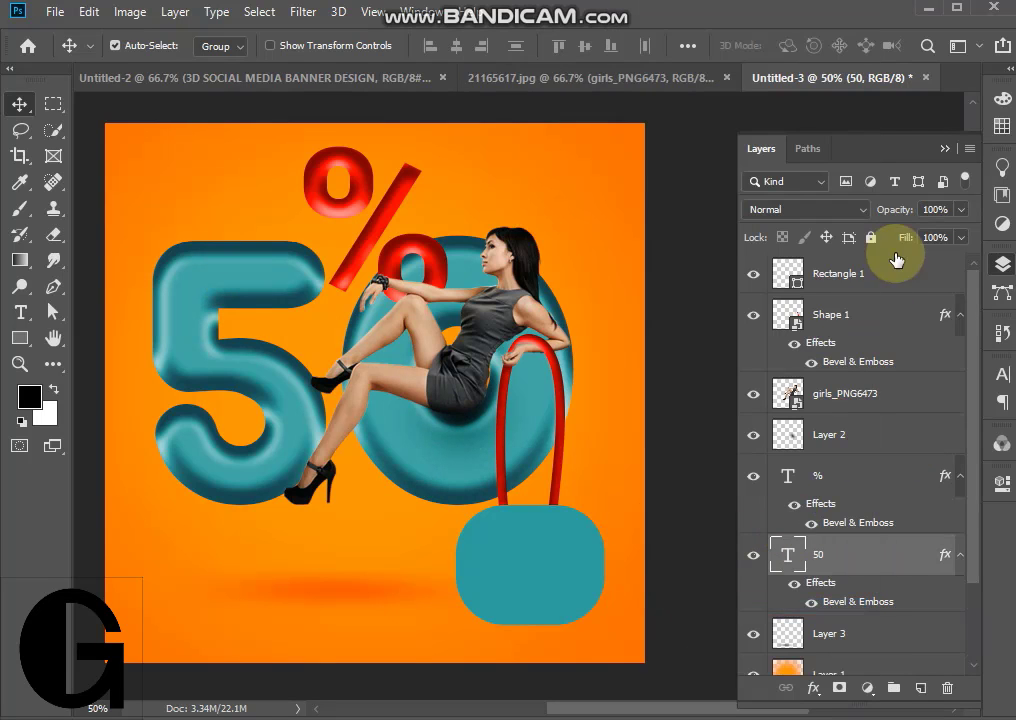
right_click(880, 268)
click(706, 388)
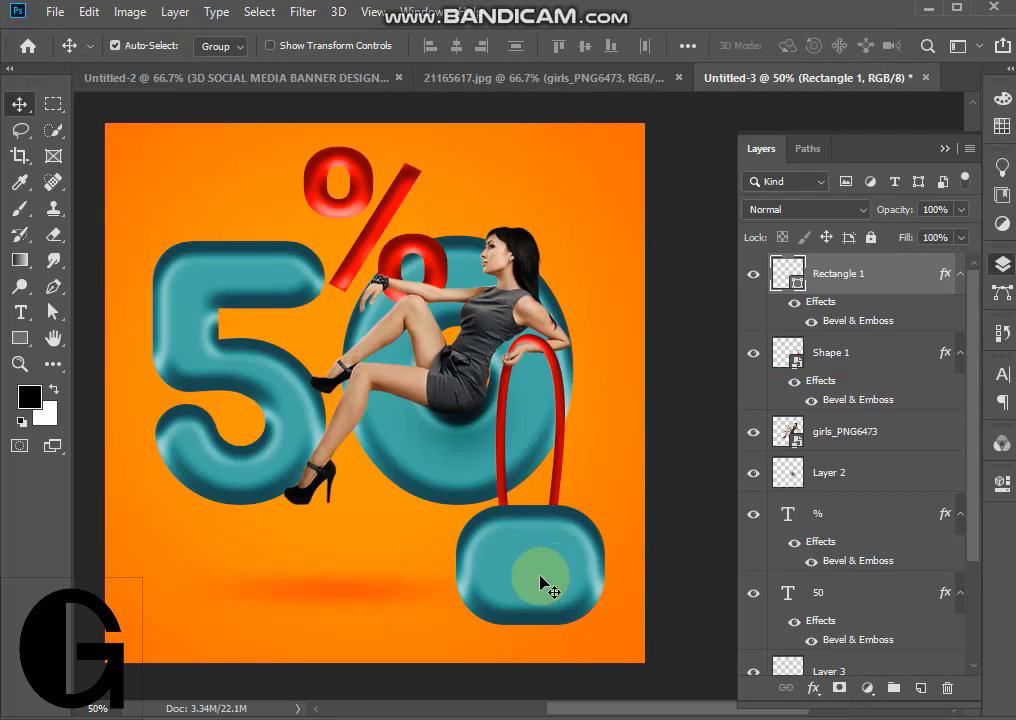
- Add the text "to all brands" in red 72 pt Roboto Black across the lower part of the banner
click(944, 149)
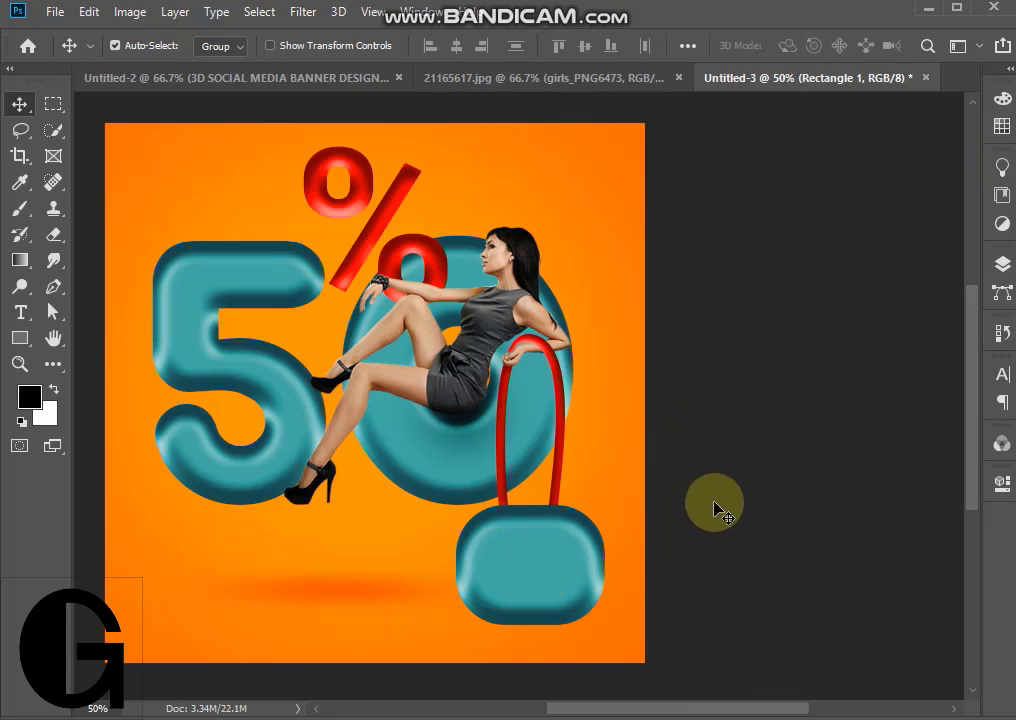
click(20, 313)
click(203, 556)
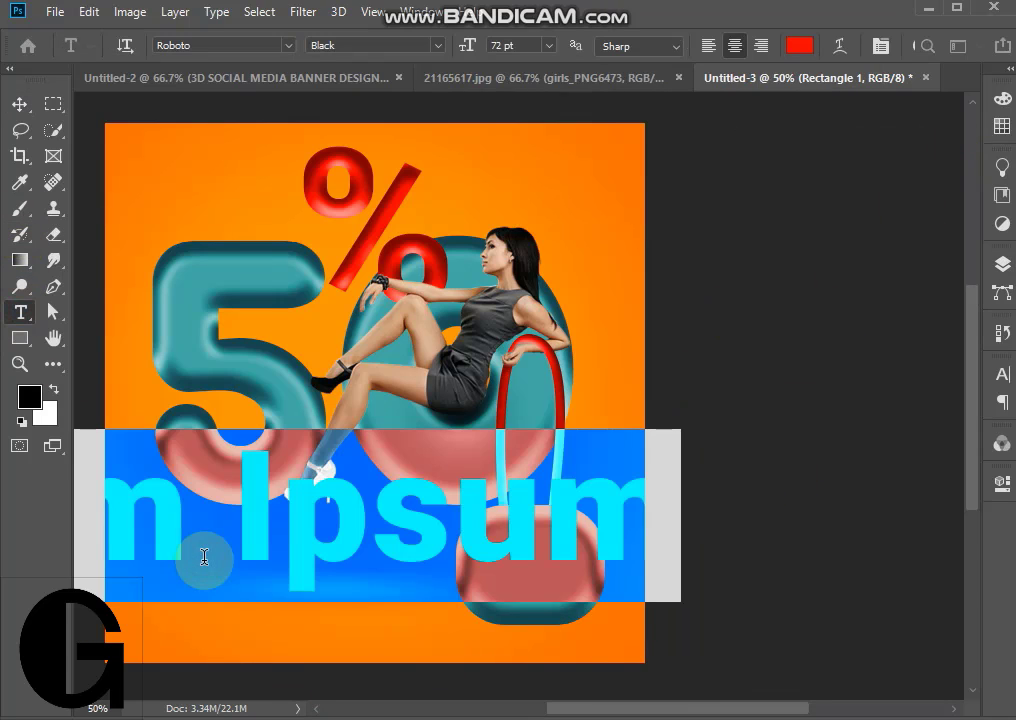
text(to all bran)
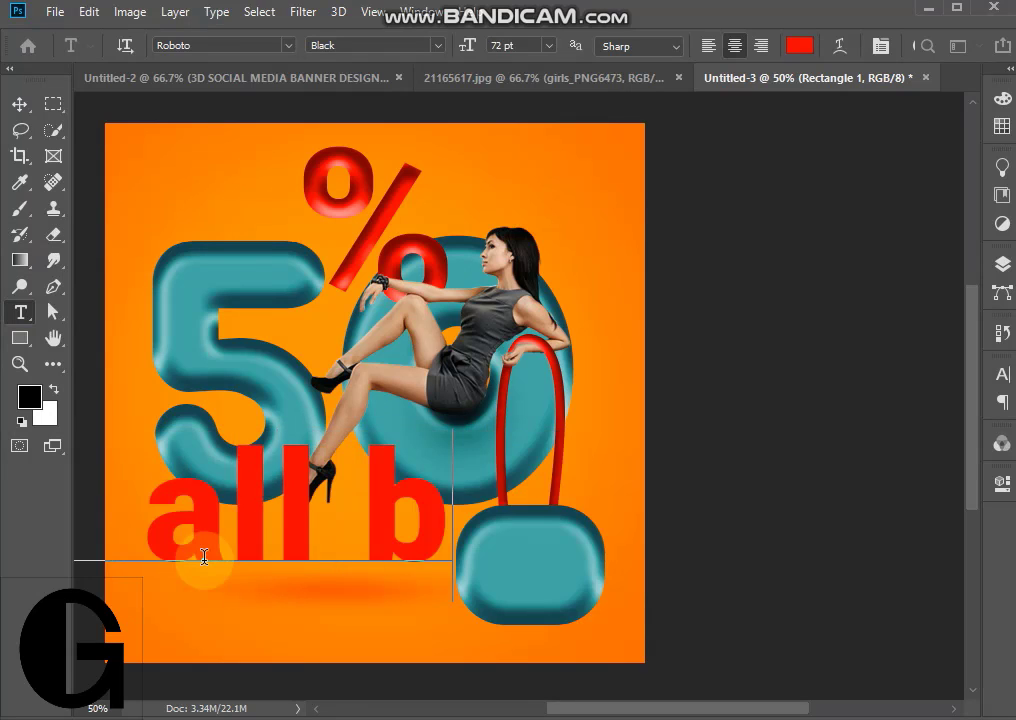
text(ds)
click(21, 104)
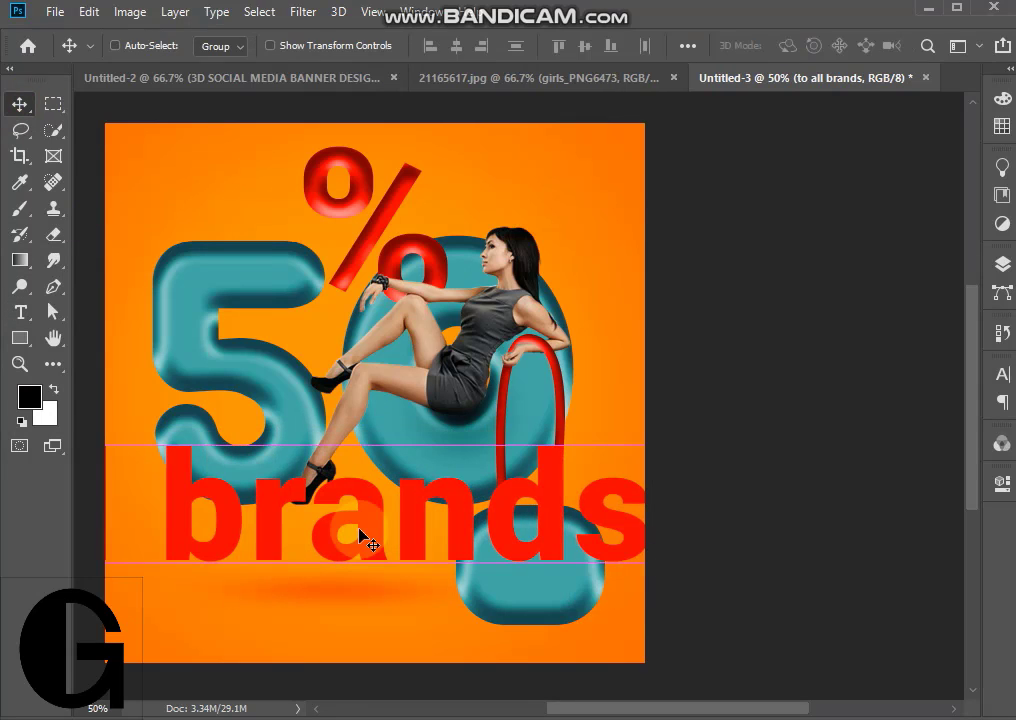
- Scale the "to all brands" text down to 15.44 pt and break it onto two lines before "brands"
key(ctrl+t)
drag(215, 428, 394, 514)
key(Return)
double_click(337, 503)
click(335, 505)
key(Return)
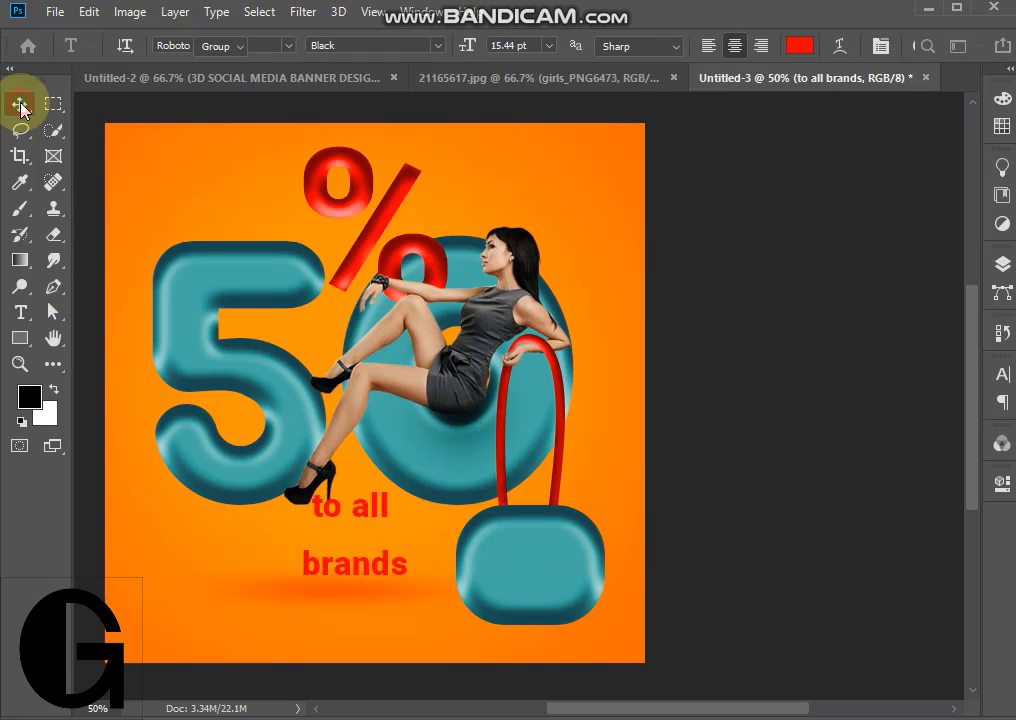
click(21, 104)
- Make the "to all brands" text white with 14.09 pt leading and center it on the teal handbag
double_click(325, 504)
click(799, 45)
drag(550, 436, 427, 409)
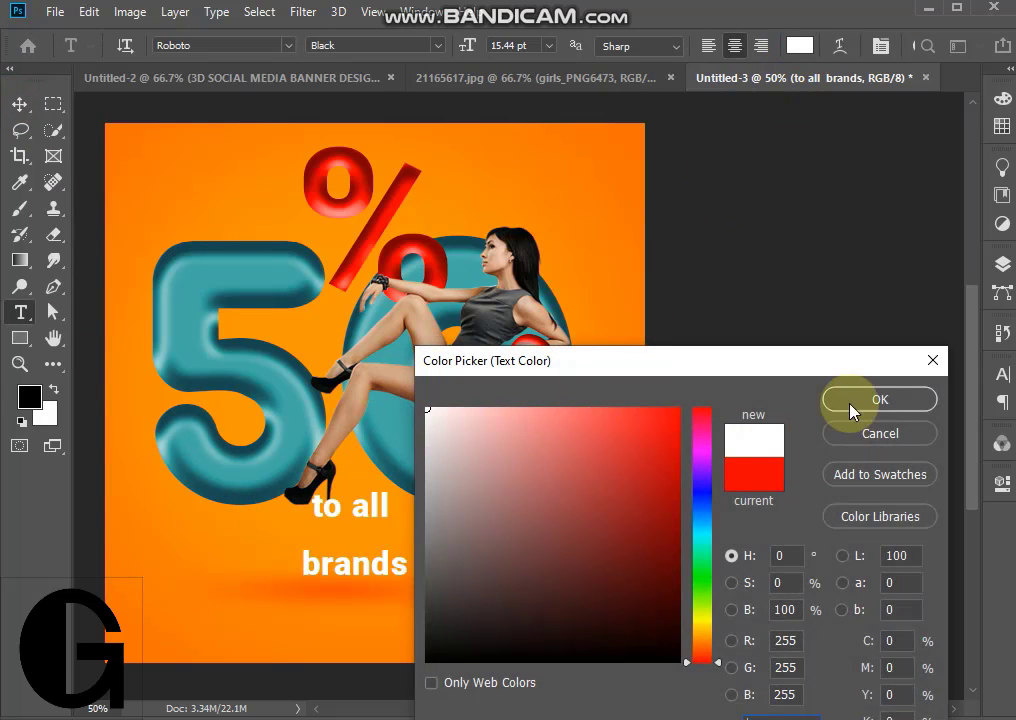
click(880, 399)
click(1001, 373)
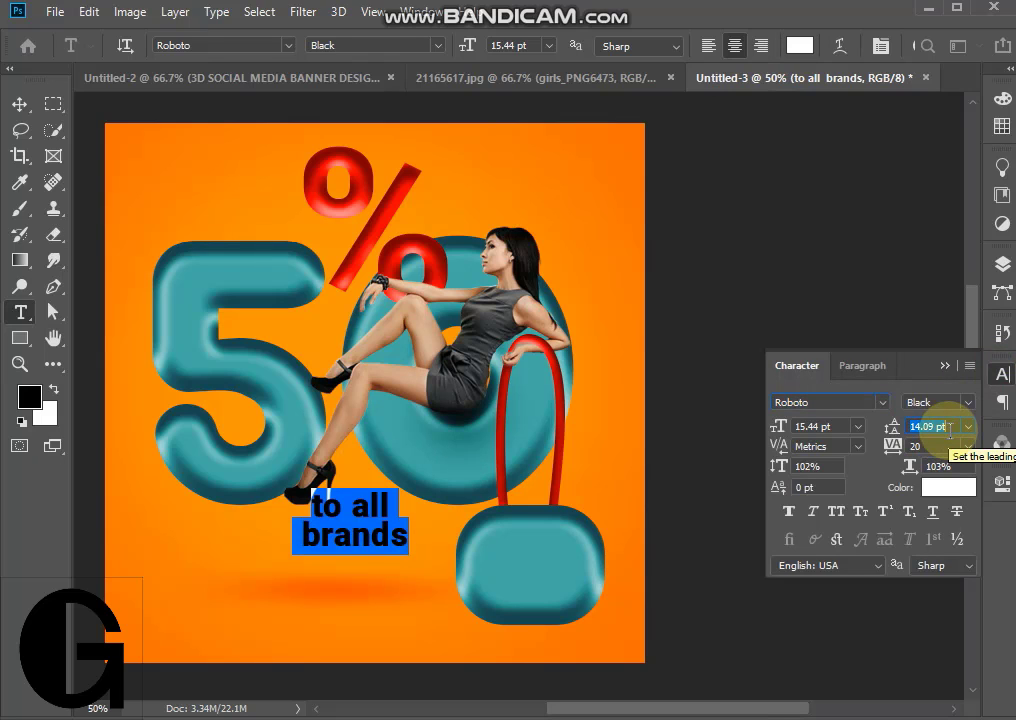
click(19, 104)
drag(352, 519, 540, 568)
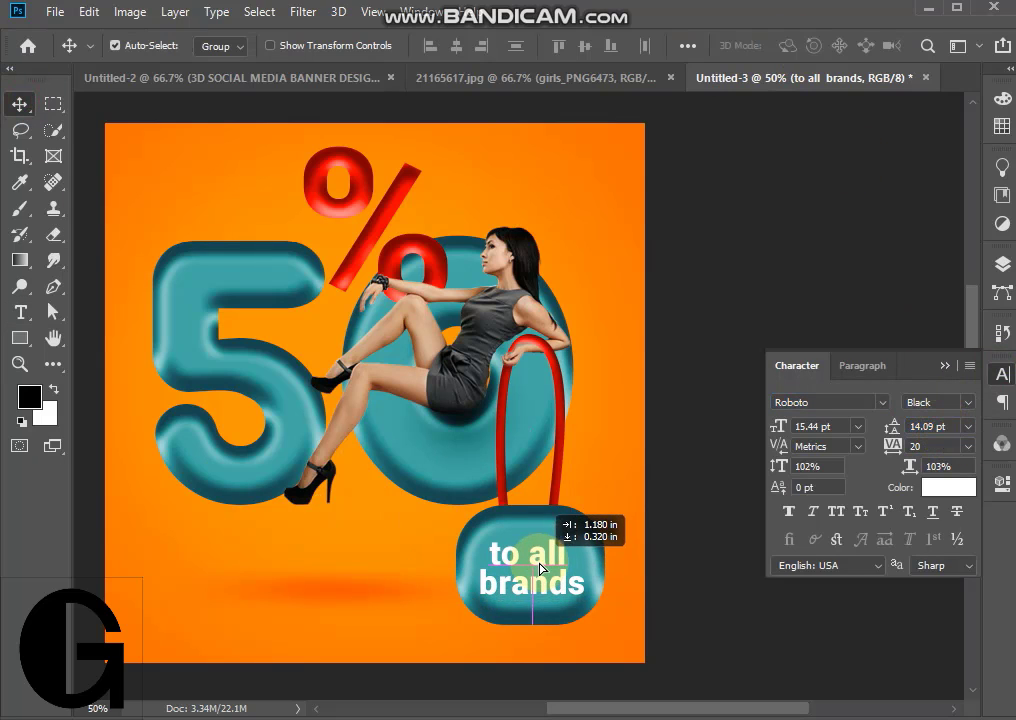
click(944, 365)
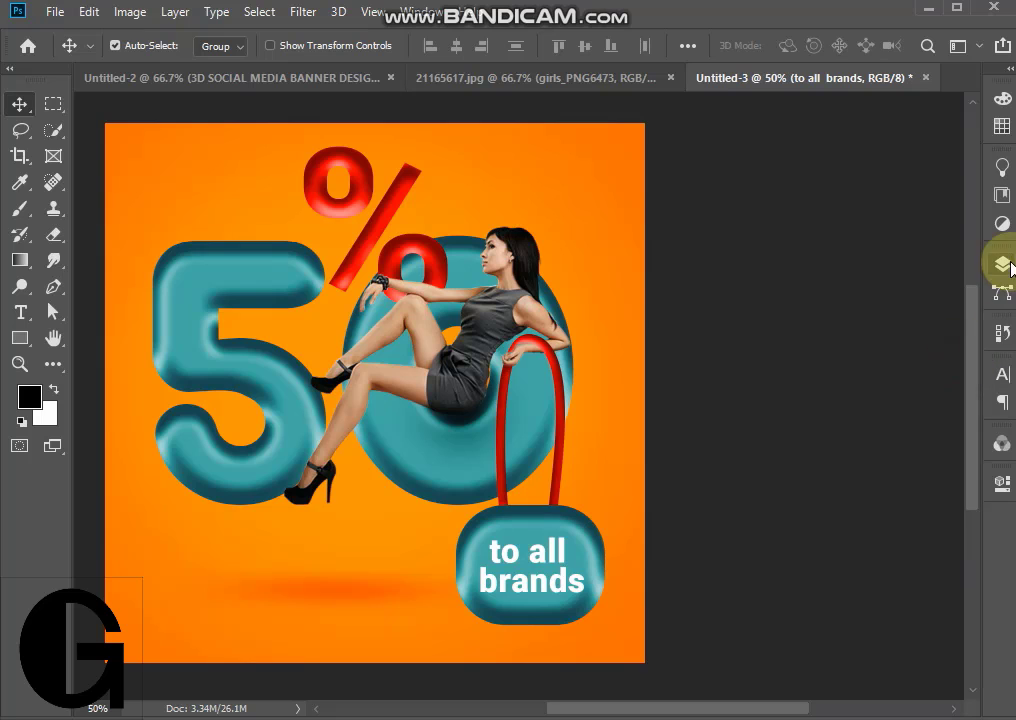
- Add a Pattern Overlay of diagonal lines to the Color Fill 1 layer, with Multiply blend mode and an enlarged pattern scale
click(1001, 263)
click(651, 397)
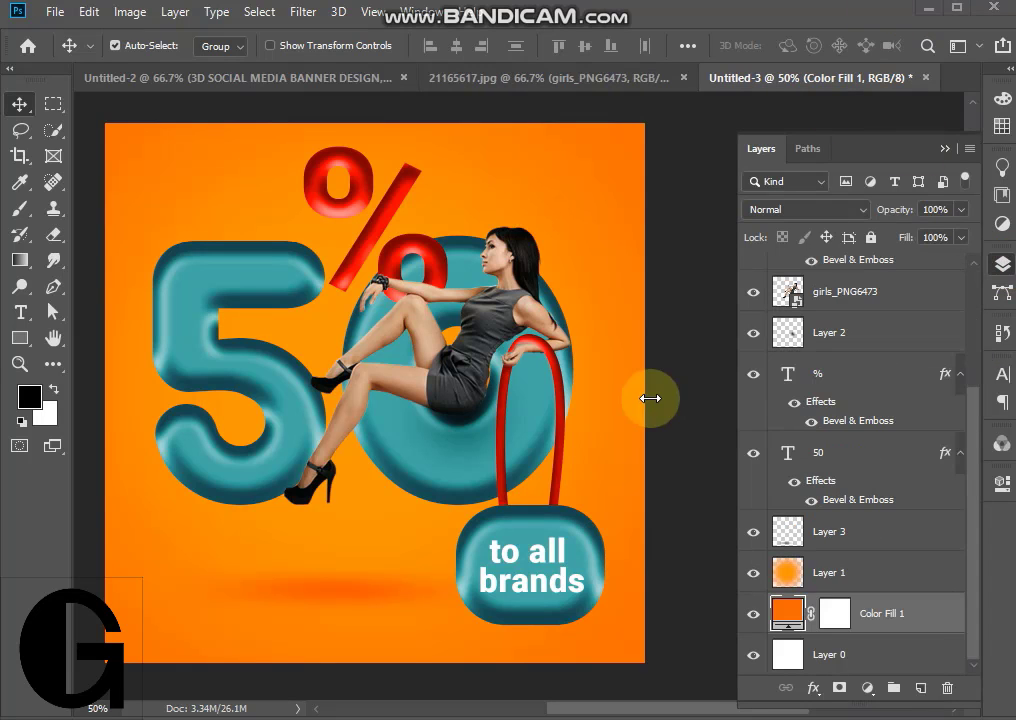
double_click(933, 622)
click(408, 596)
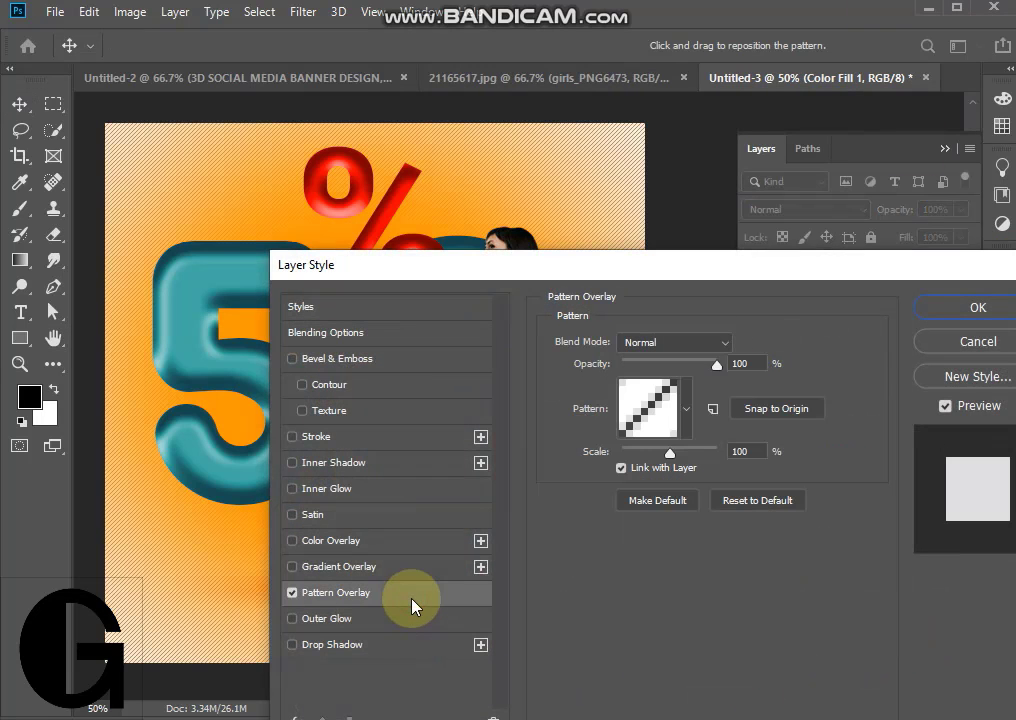
click(688, 345)
click(680, 554)
drag(670, 453, 673, 453)
click(726, 346)
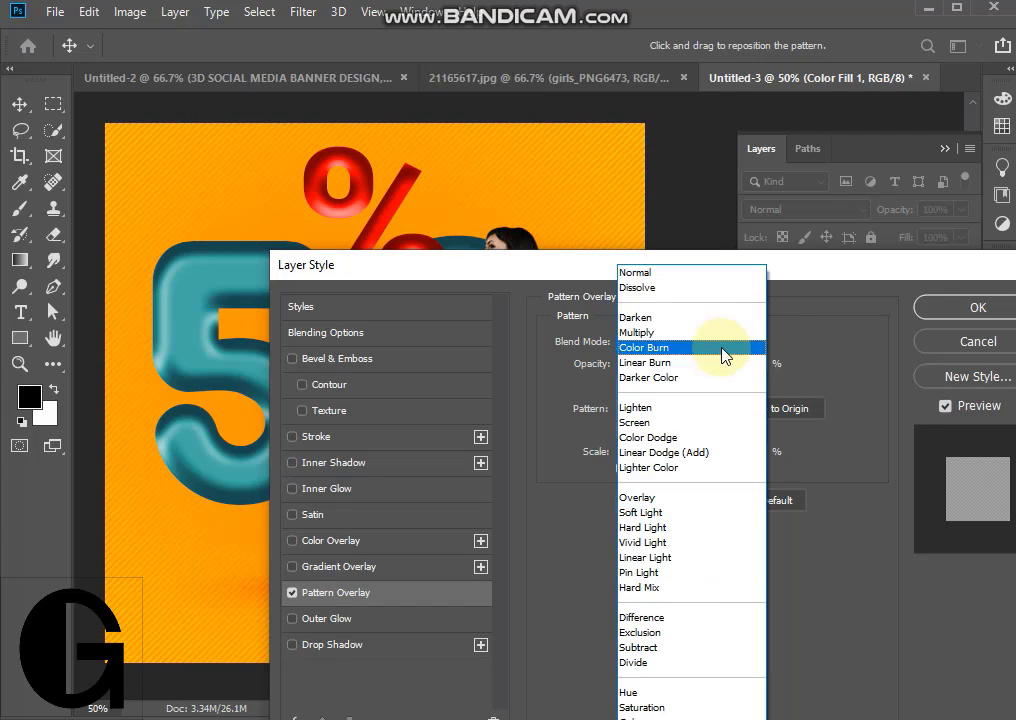
click(722, 333)
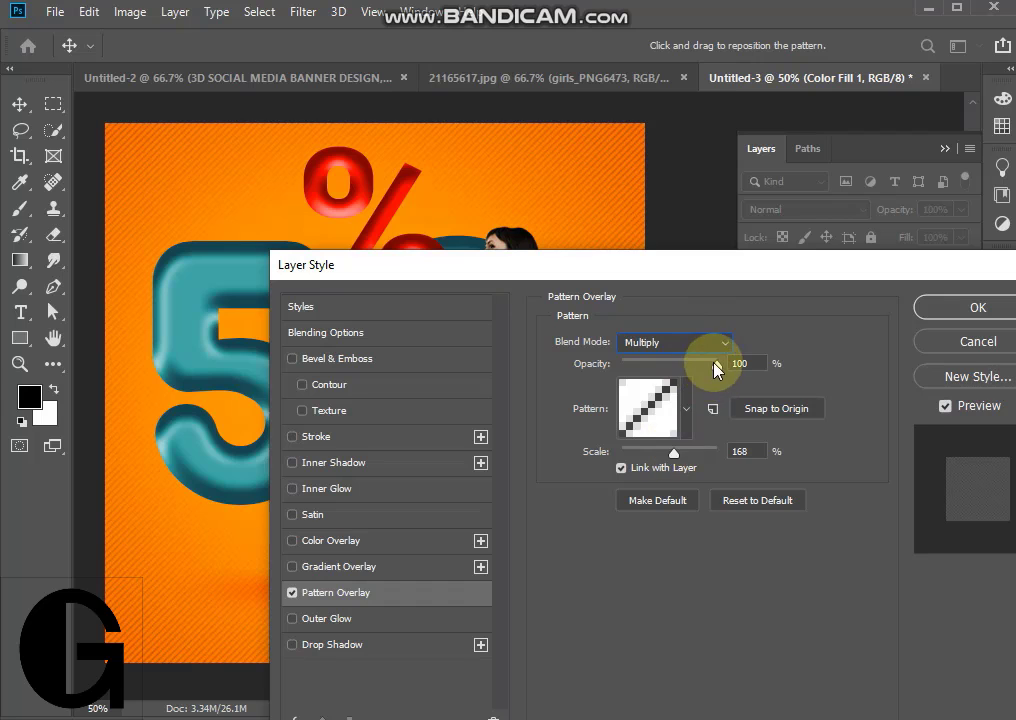
drag(676, 457, 675, 455)
click(932, 308)
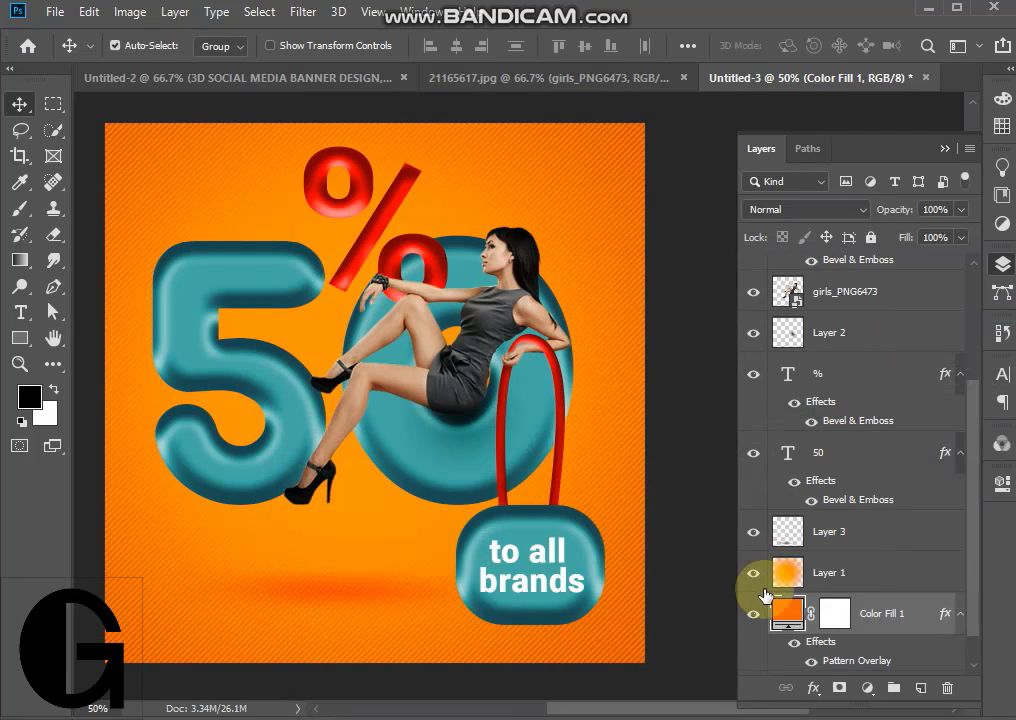
- Draw a horizontal line about 904 px long near the banner's lower edge, with no fill and a 4.68 px off-white stroke
click(53, 286)
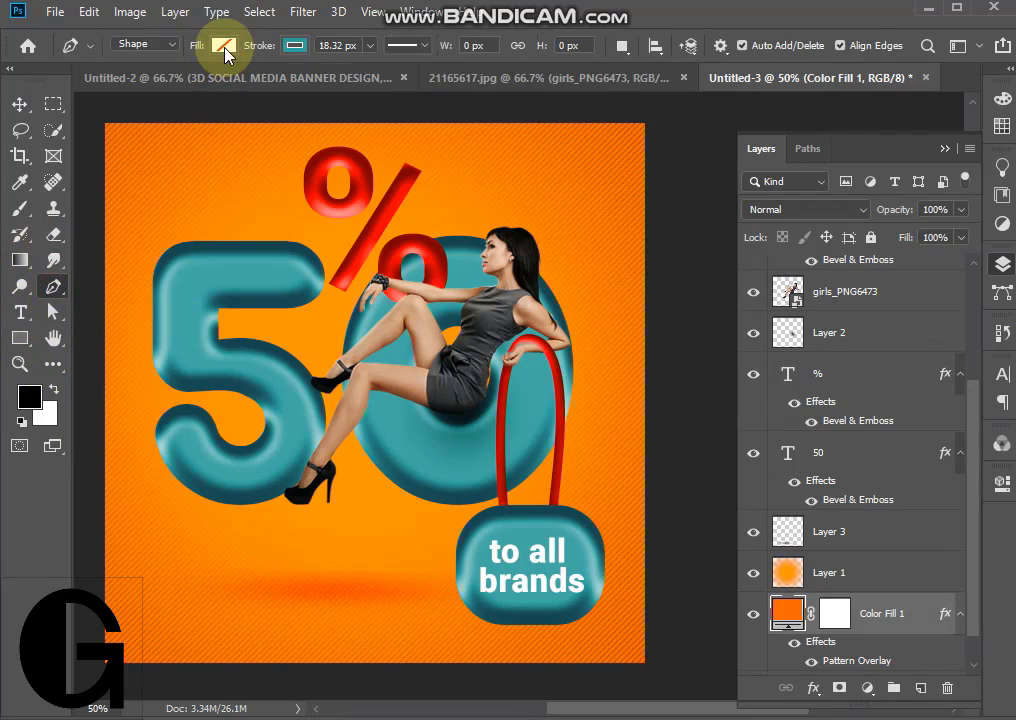
click(657, 647)
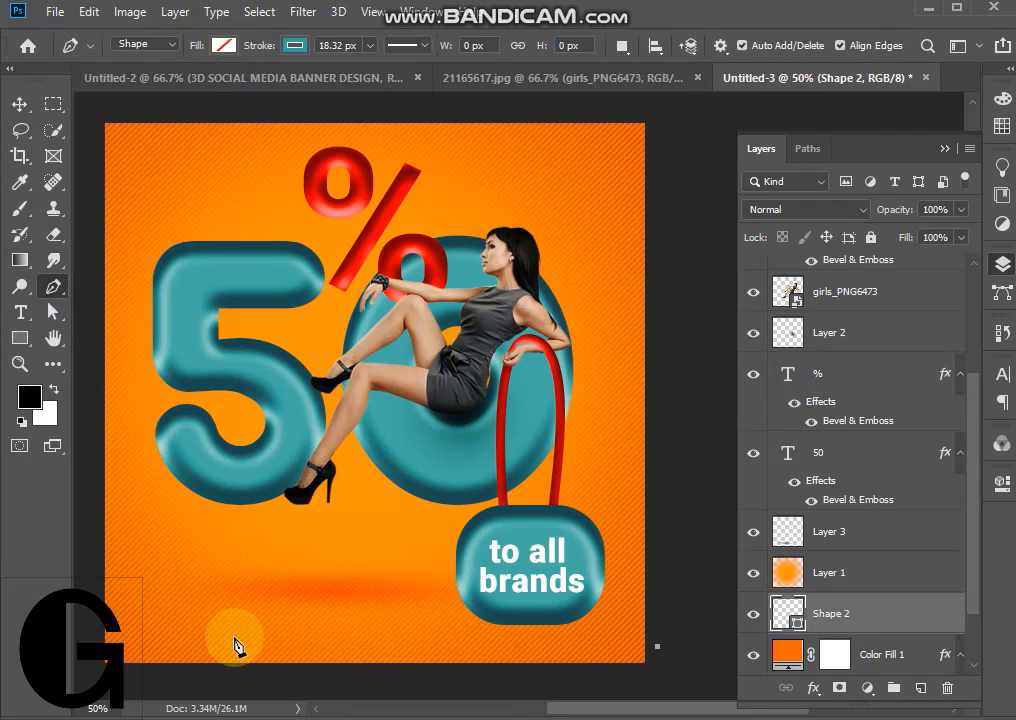
click(369, 45)
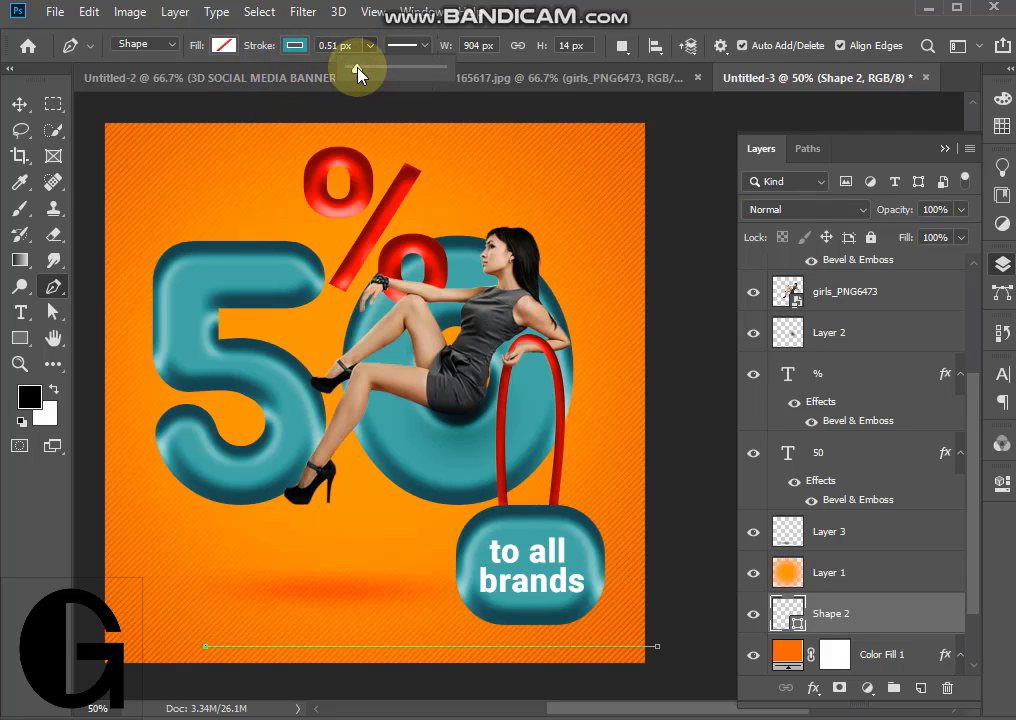
click(19, 104)
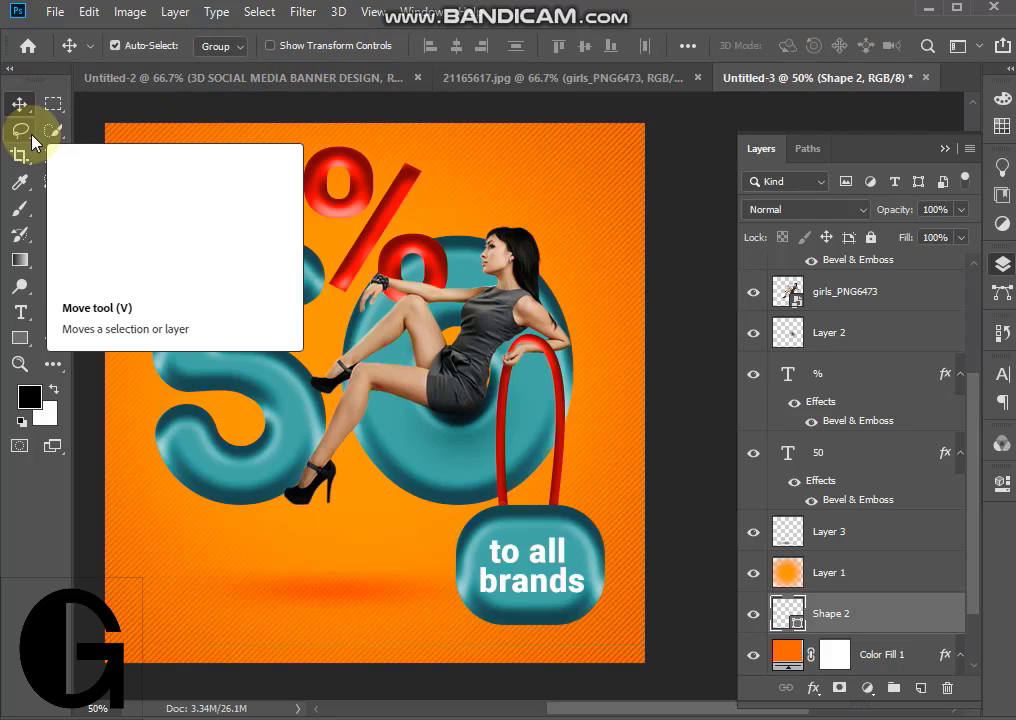
click(53, 287)
click(369, 46)
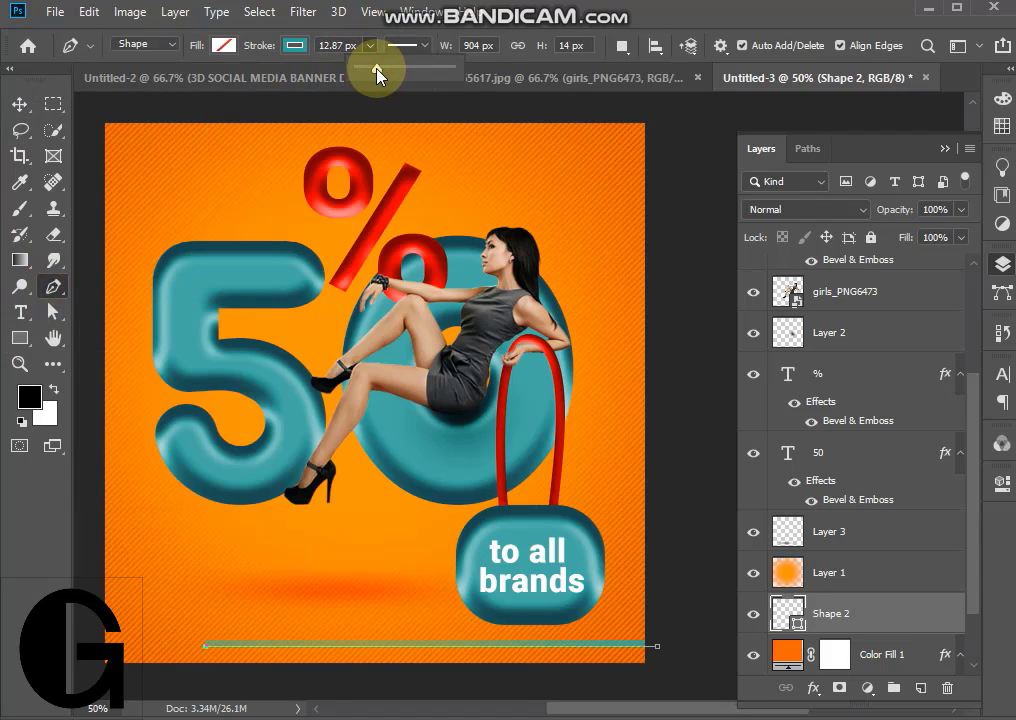
click(296, 46)
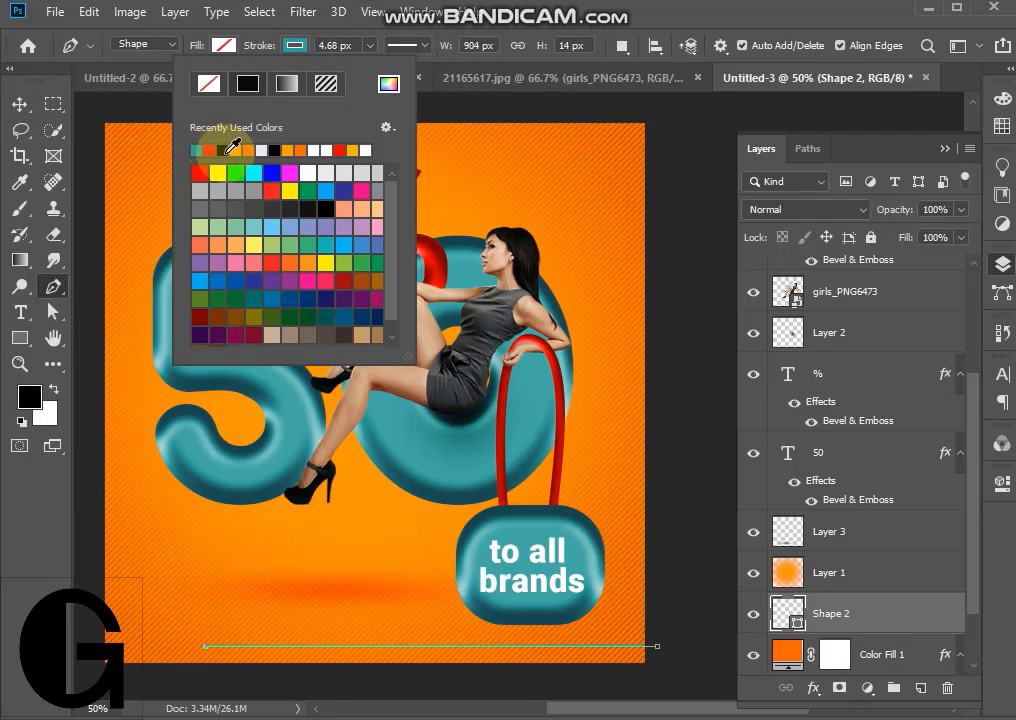
click(19, 104)
click(703, 284)
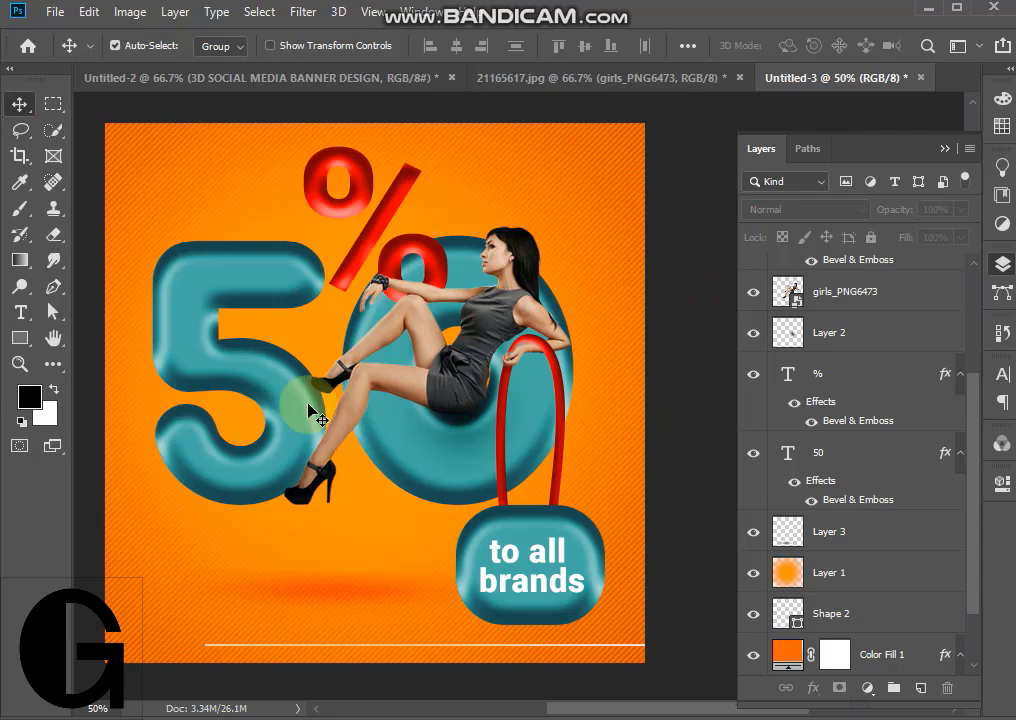
- Draw a rectangle of about 234 × 94 px with off-white fill and no stroke in the banner's lower-left corner
click(24, 342)
drag(135, 587, 245, 628)
click(293, 46)
click(208, 83)
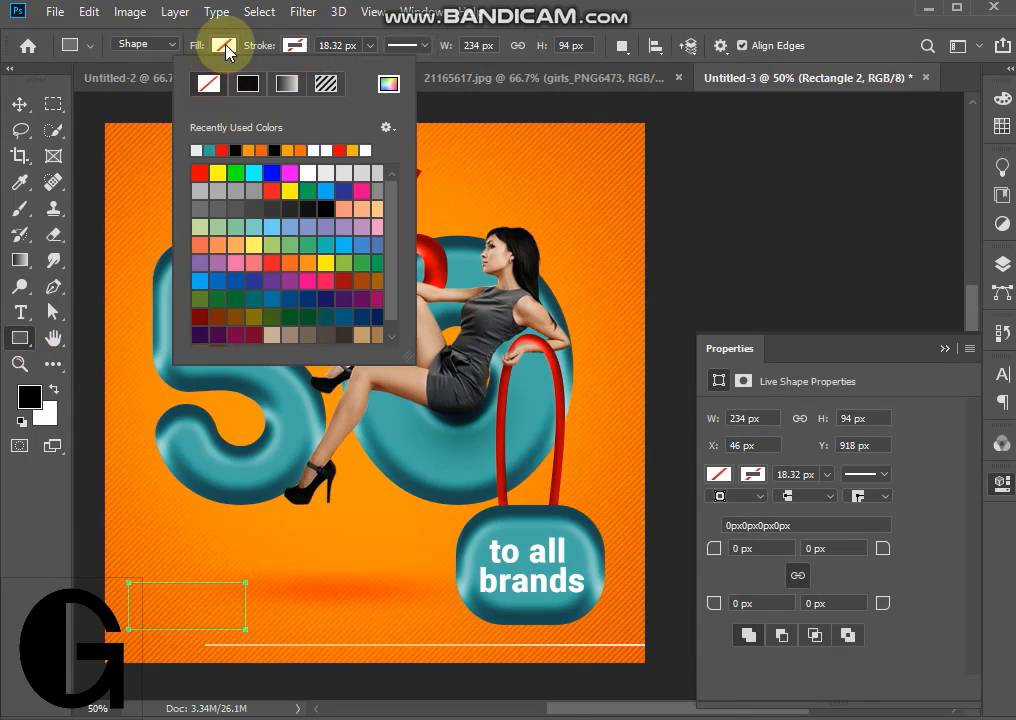
click(222, 45)
click(124, 150)
click(768, 550)
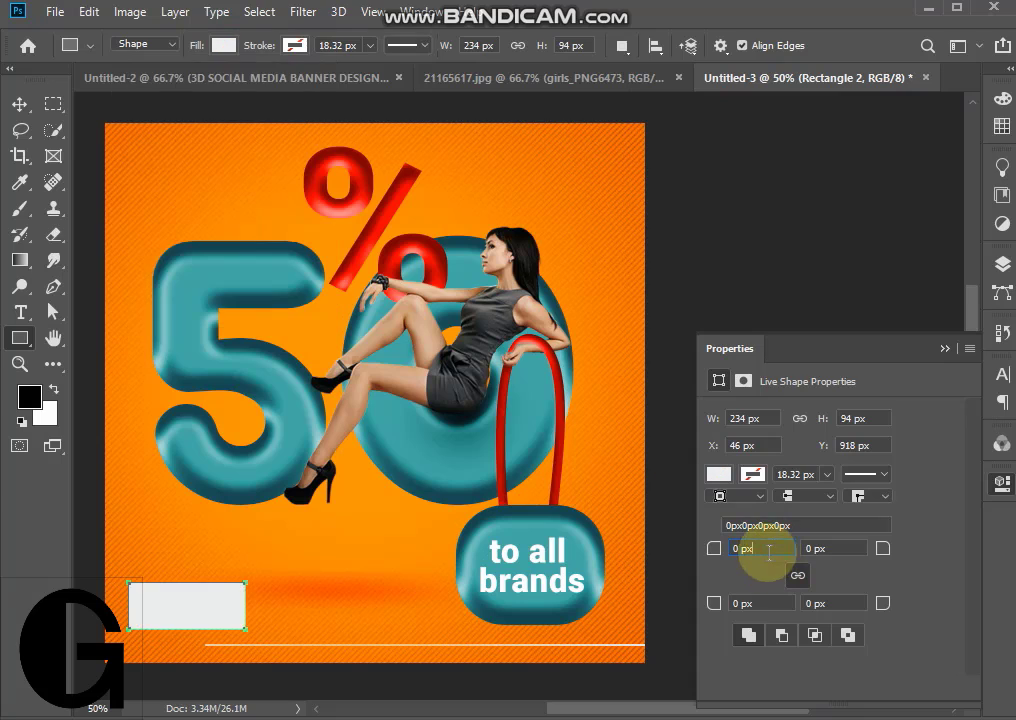
- Move the off-white rectangle to X 200 px, Y 918 px, aligned with the start of the horizontal line
click(18, 112)
click(230, 594)
drag(230, 598, 311, 594)
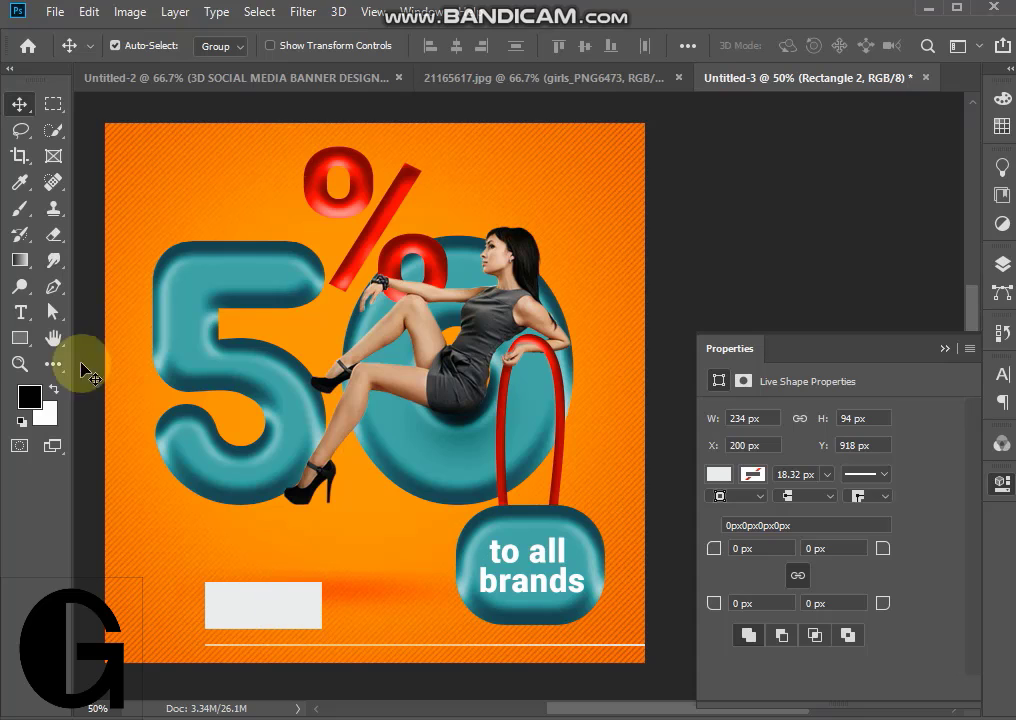
- Turn the rectangle into an outline with no fill and a 4.68 px off-white stroke
click(19, 338)
click(224, 45)
click(138, 83)
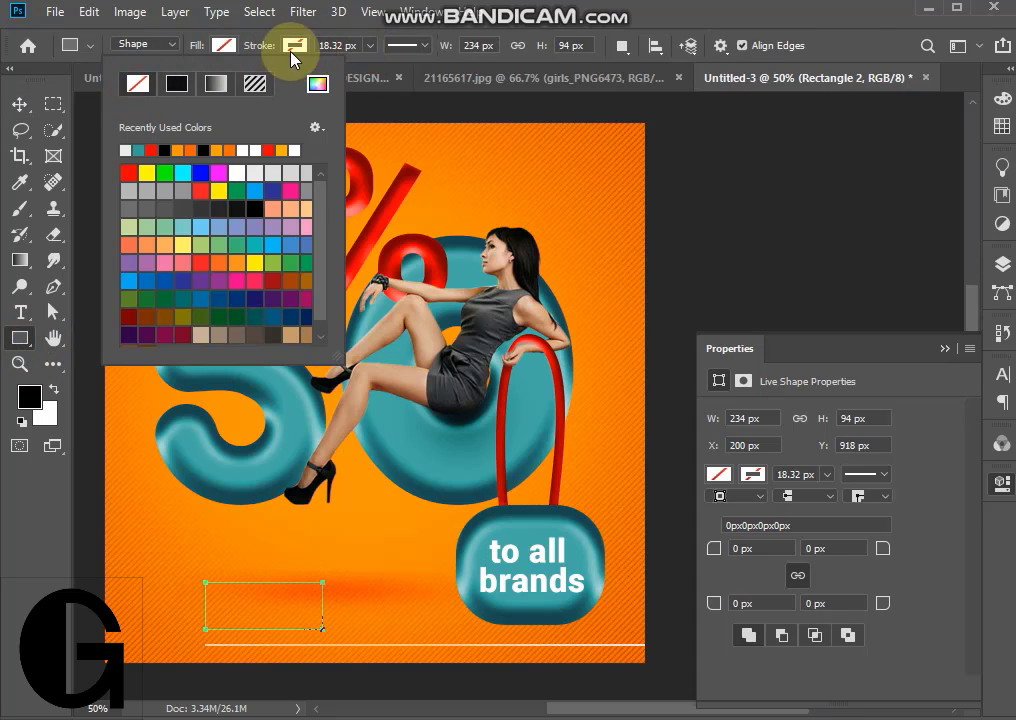
click(291, 45)
click(200, 149)
click(370, 45)
drag(372, 68, 366, 68)
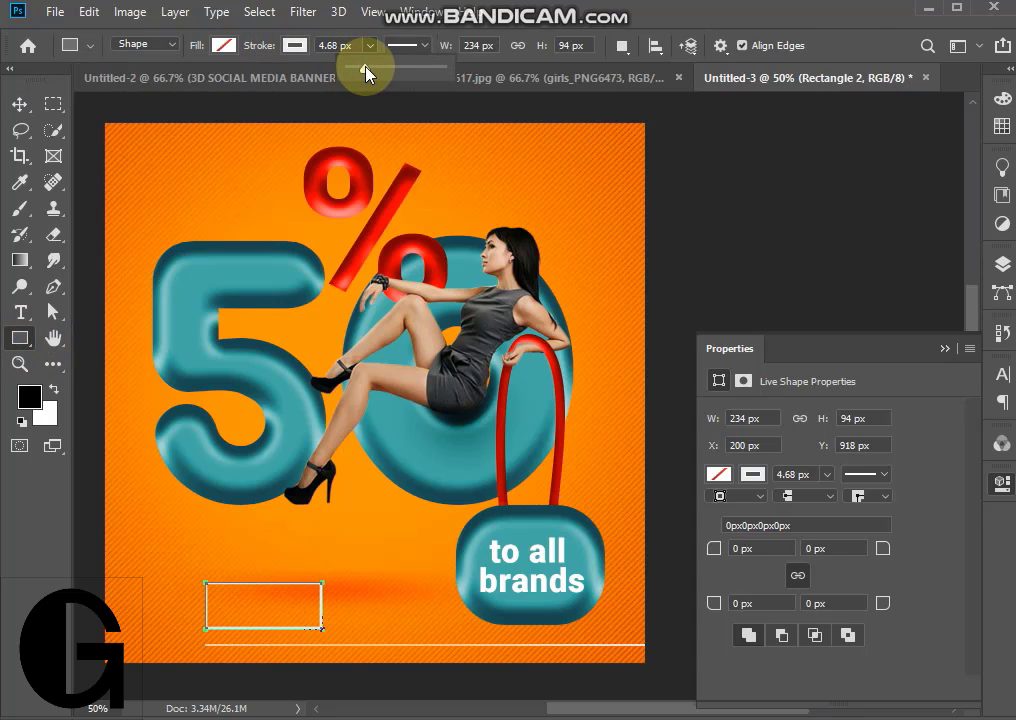
click(19, 312)
click(150, 530)
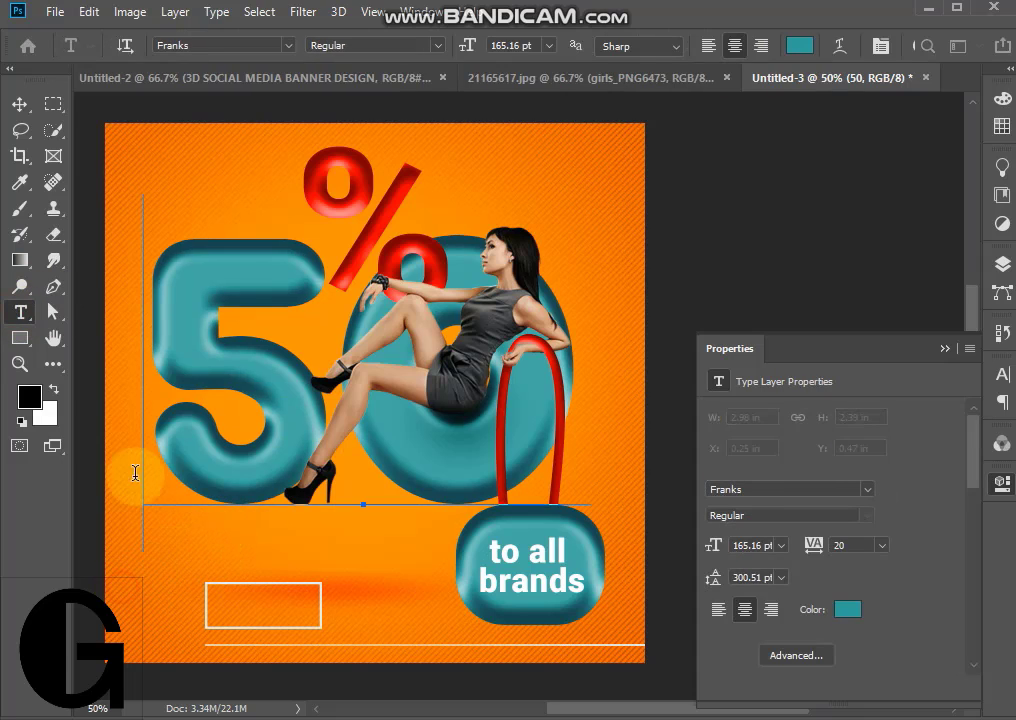
click(19, 104)
- Add the text "shop now" near the outlined rectangle and set its font to Roboto Bold
click(19, 312)
click(127, 609)
text(sh)
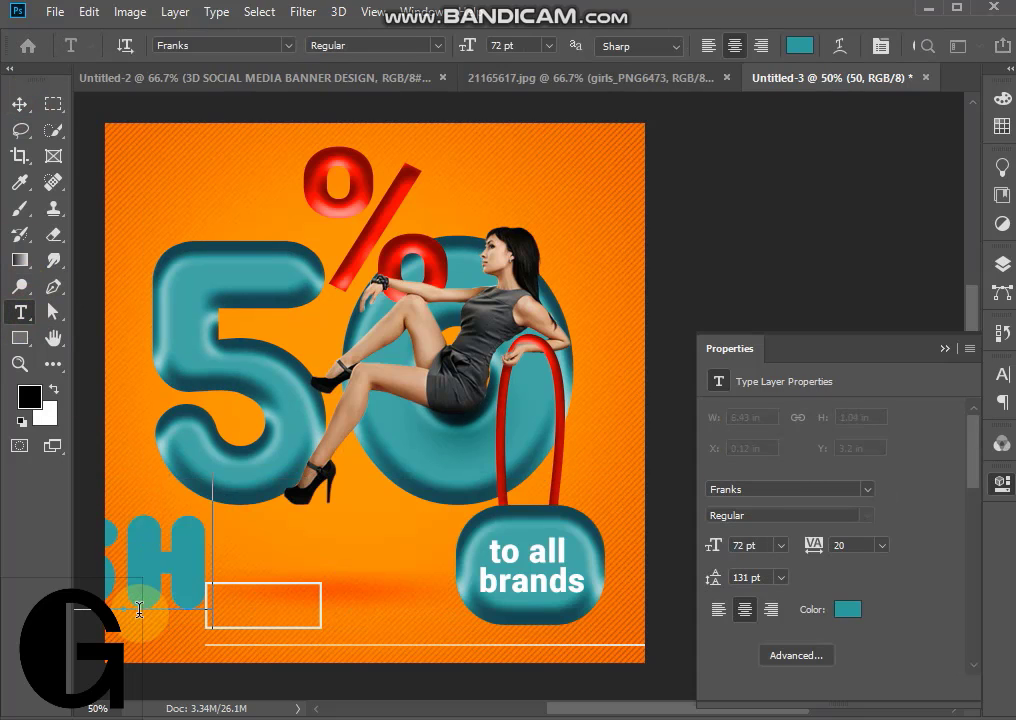
text(op now)
key(ctrl+a)
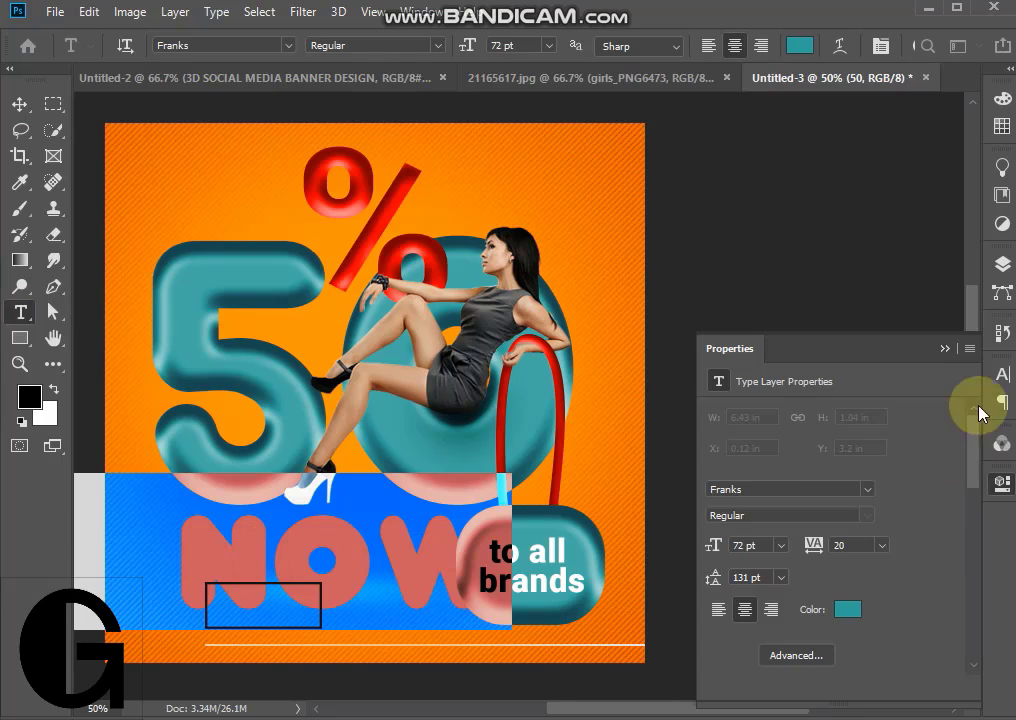
click(1001, 374)
text(roboto)
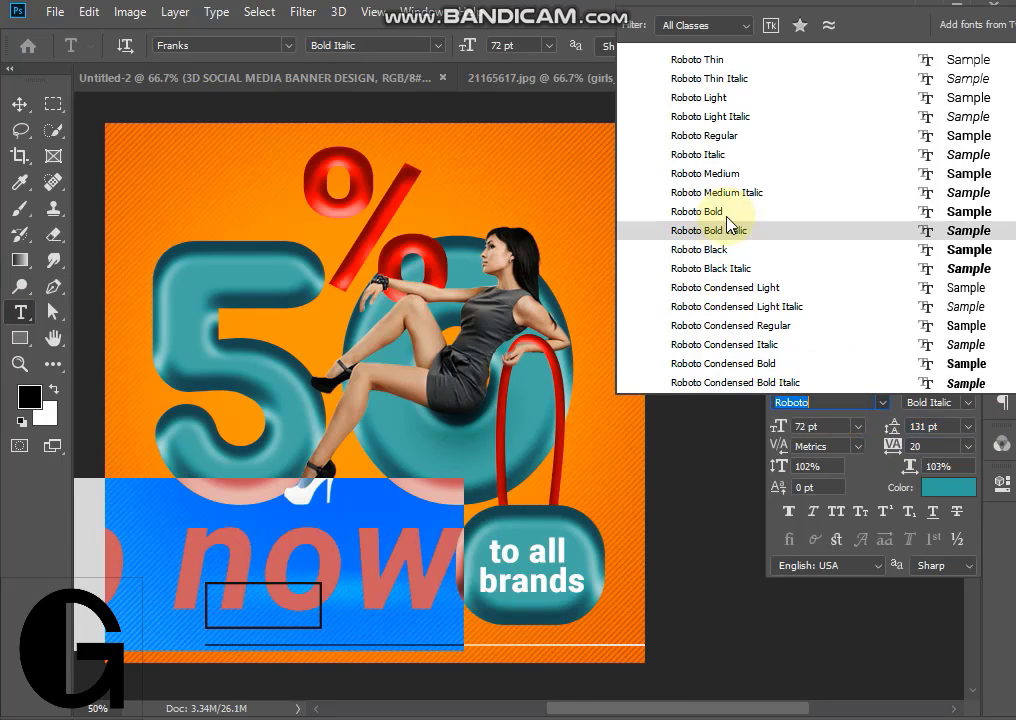
click(735, 211)
click(20, 104)
- Scale the "shop now" text to 12.15% and place it centered inside the outlined rectangle
key(ctrl+t)
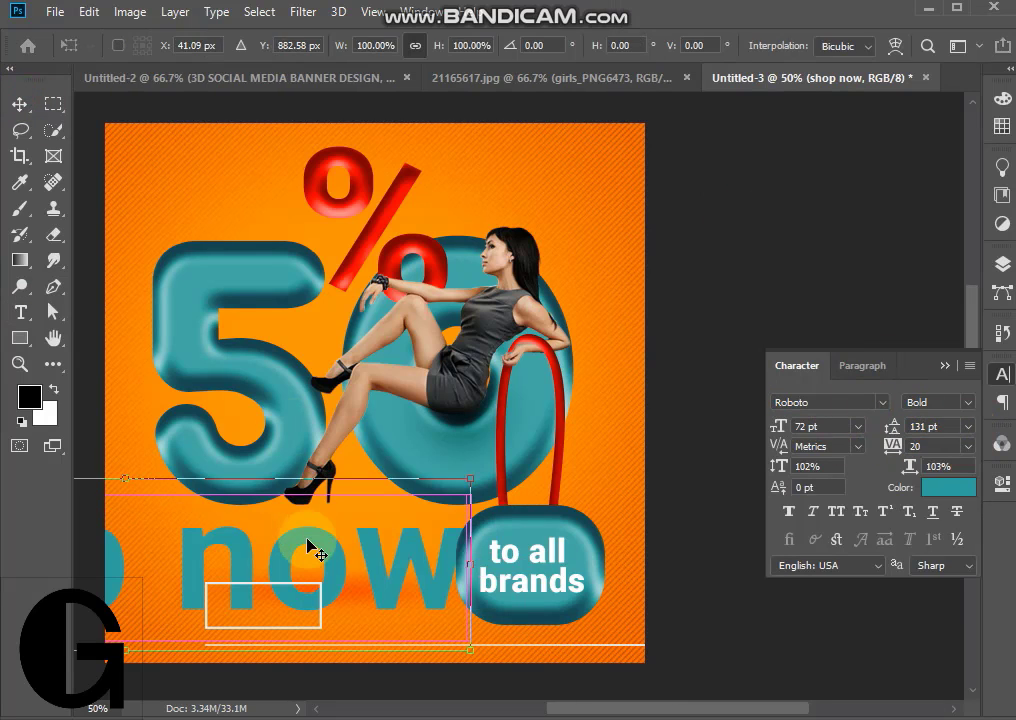
drag(470, 478, 150, 558)
drag(127, 614, 431, 585)
drag(454, 531, 283, 618)
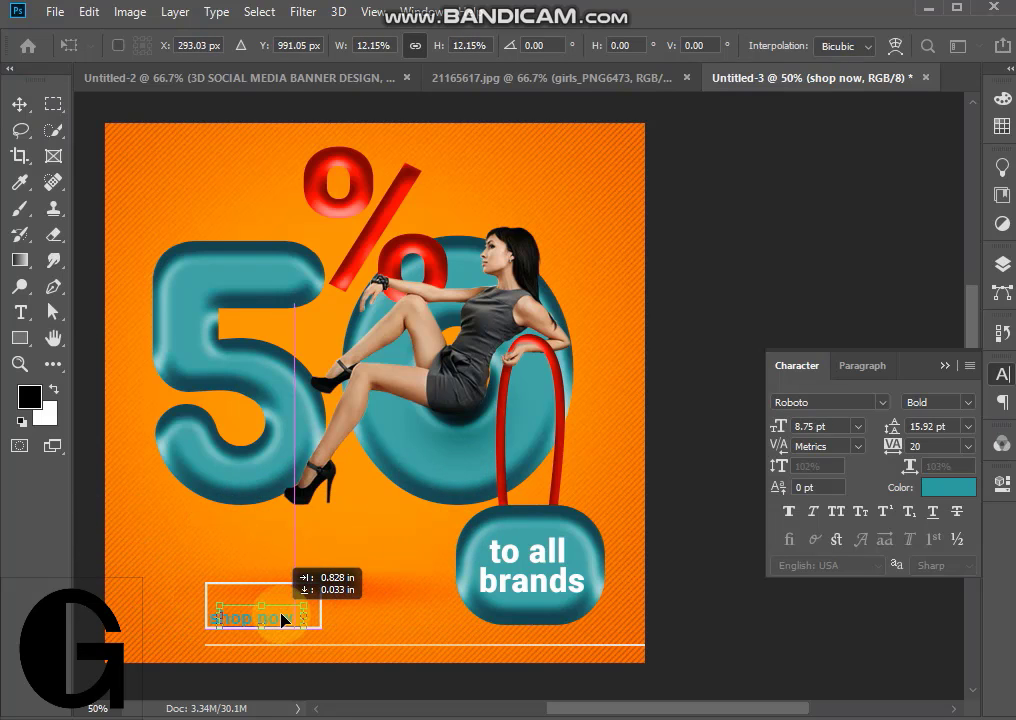
click(20, 104)
- Change the color of the "shop now" text to black
double_click(290, 610)
click(800, 45)
click(648, 658)
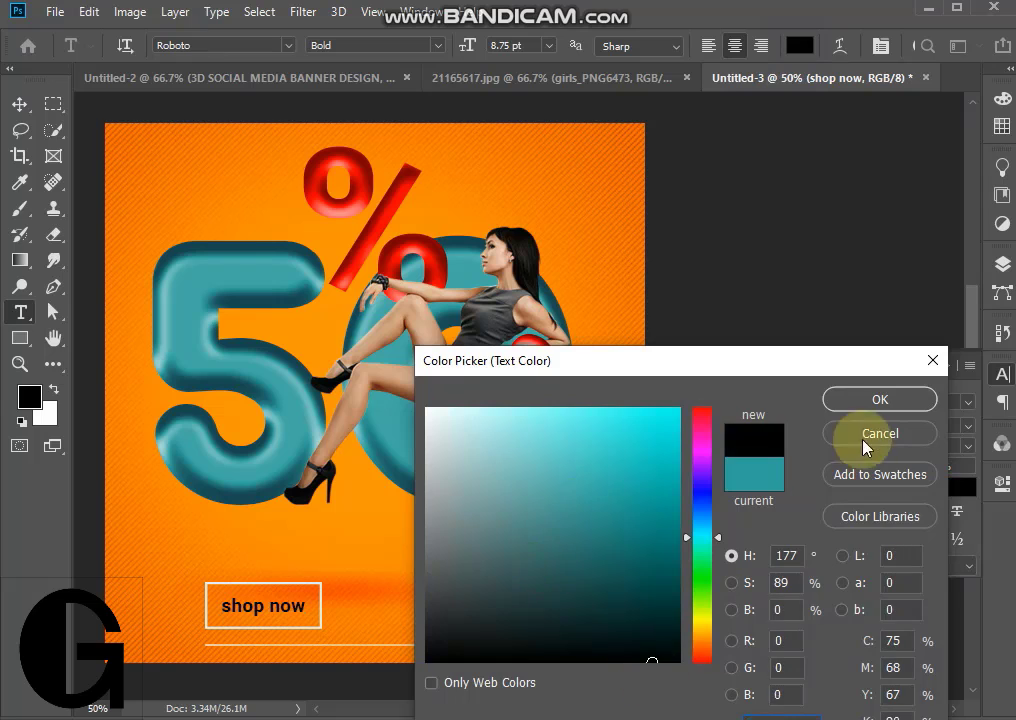
click(880, 399)
click(20, 104)
click(940, 368)
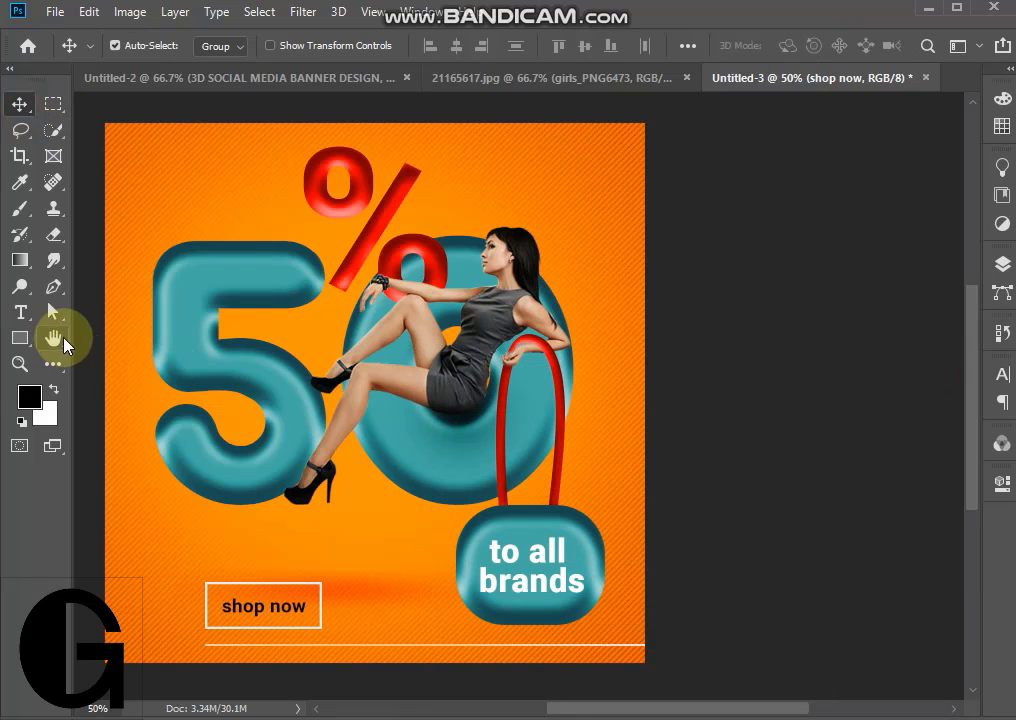
- Add the text "off" in teal 72 pt Franks below the "50"
click(58, 340)
drag(408, 378, 514, 373)
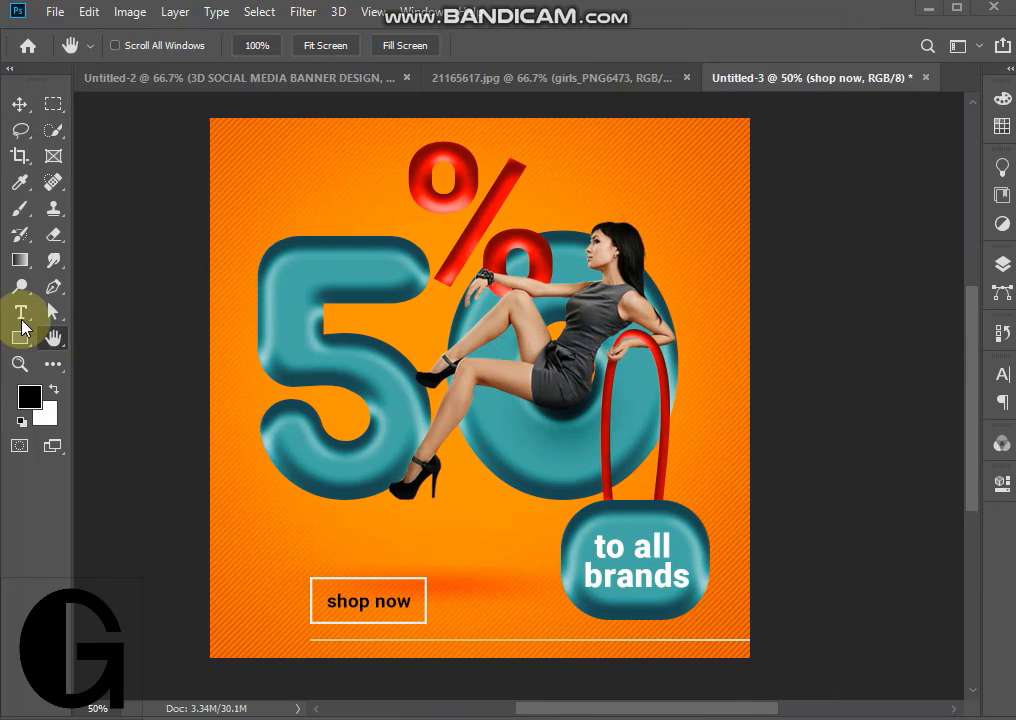
click(20, 312)
click(436, 515)
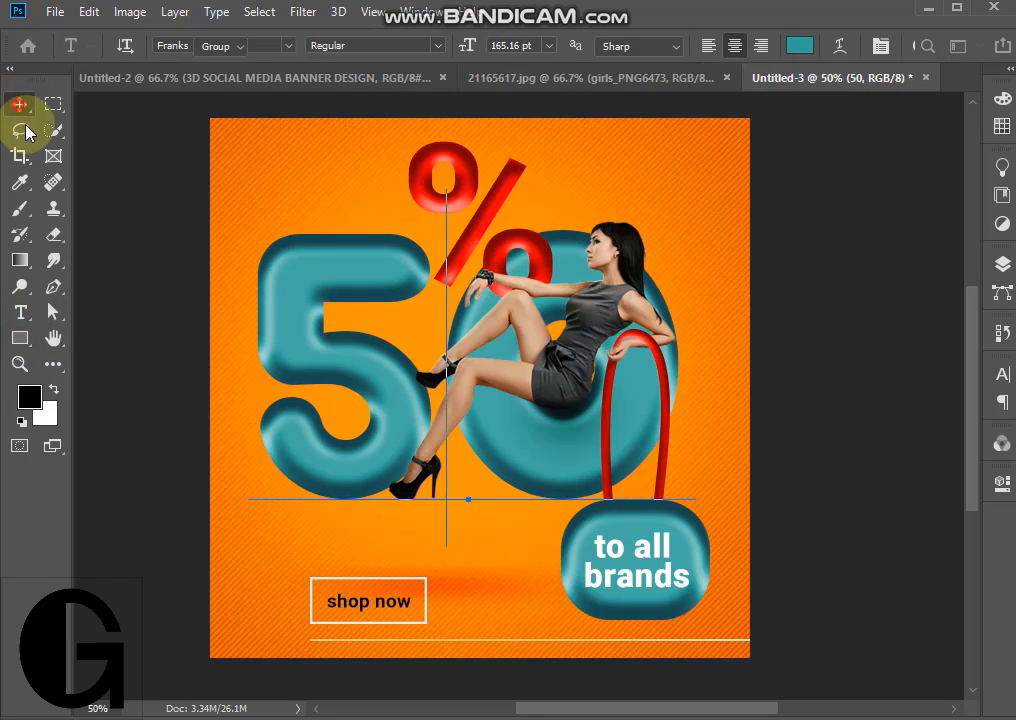
click(478, 618)
text(OFF)
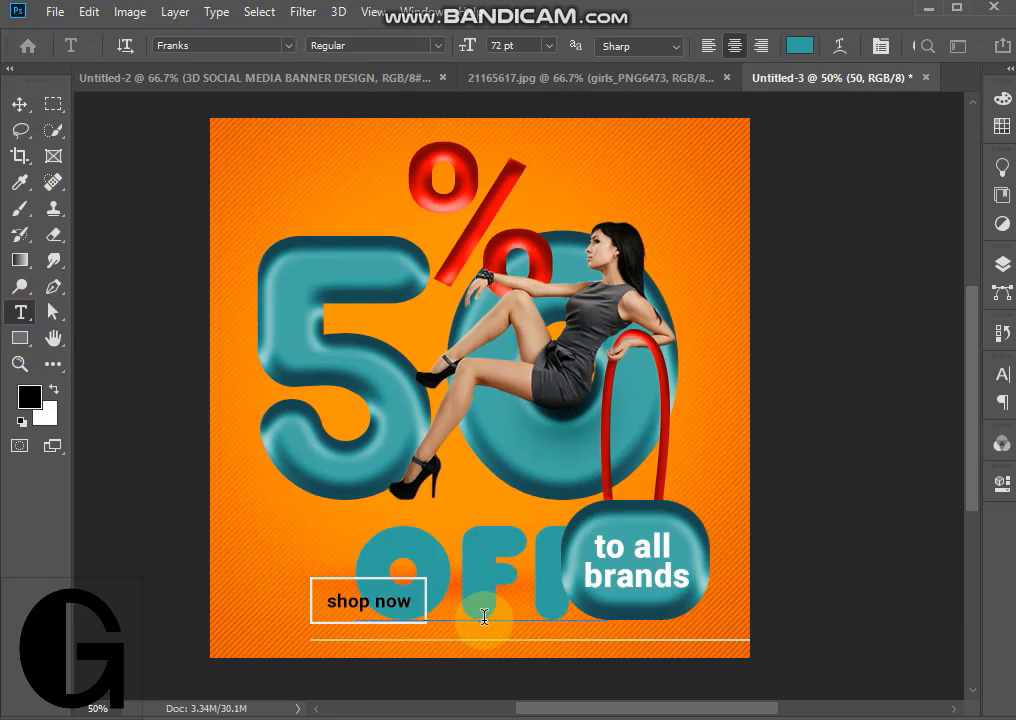
click(20, 104)
- Scale the "off" text to 30.68% and place it just under the "50", beside the woman's heel
key(ctrl+t)
drag(608, 481, 474, 510)
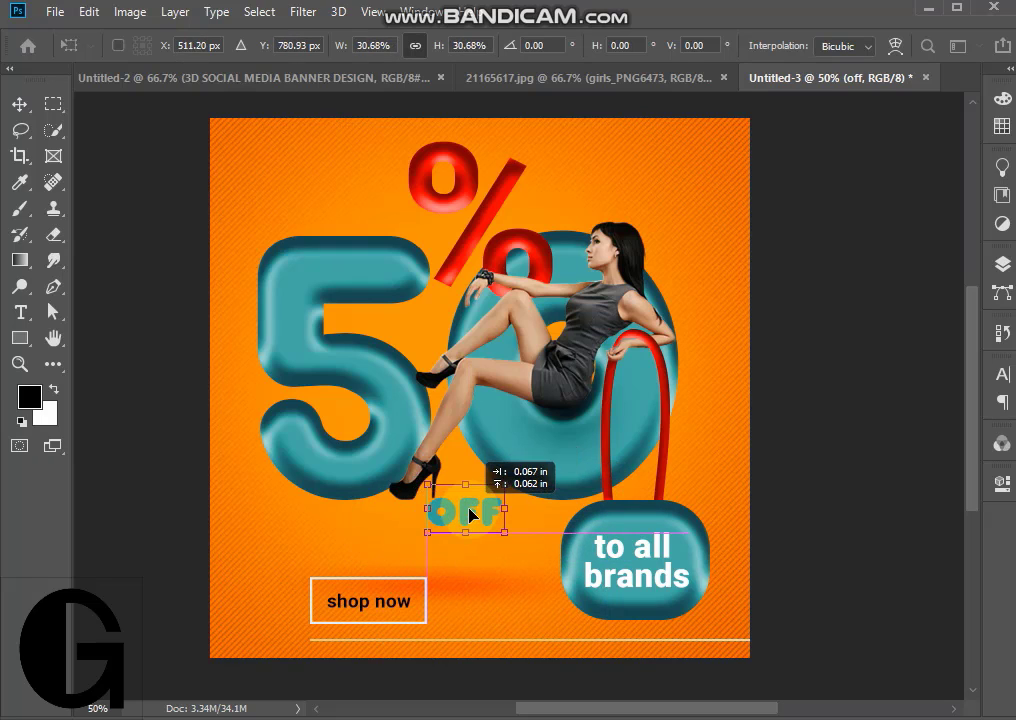
click(20, 104)
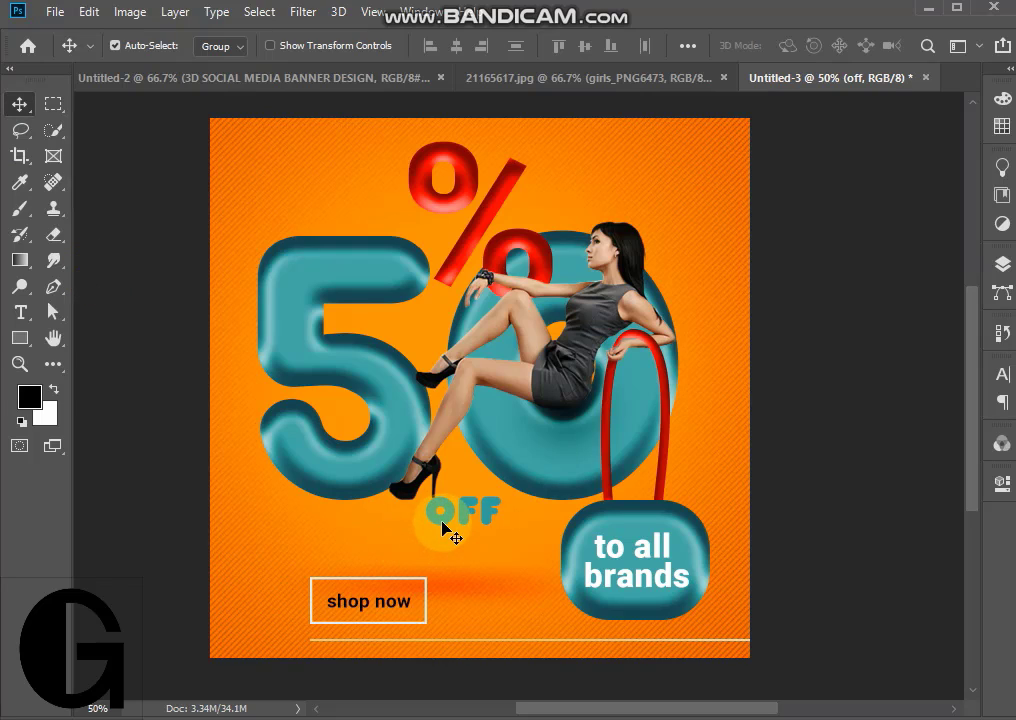